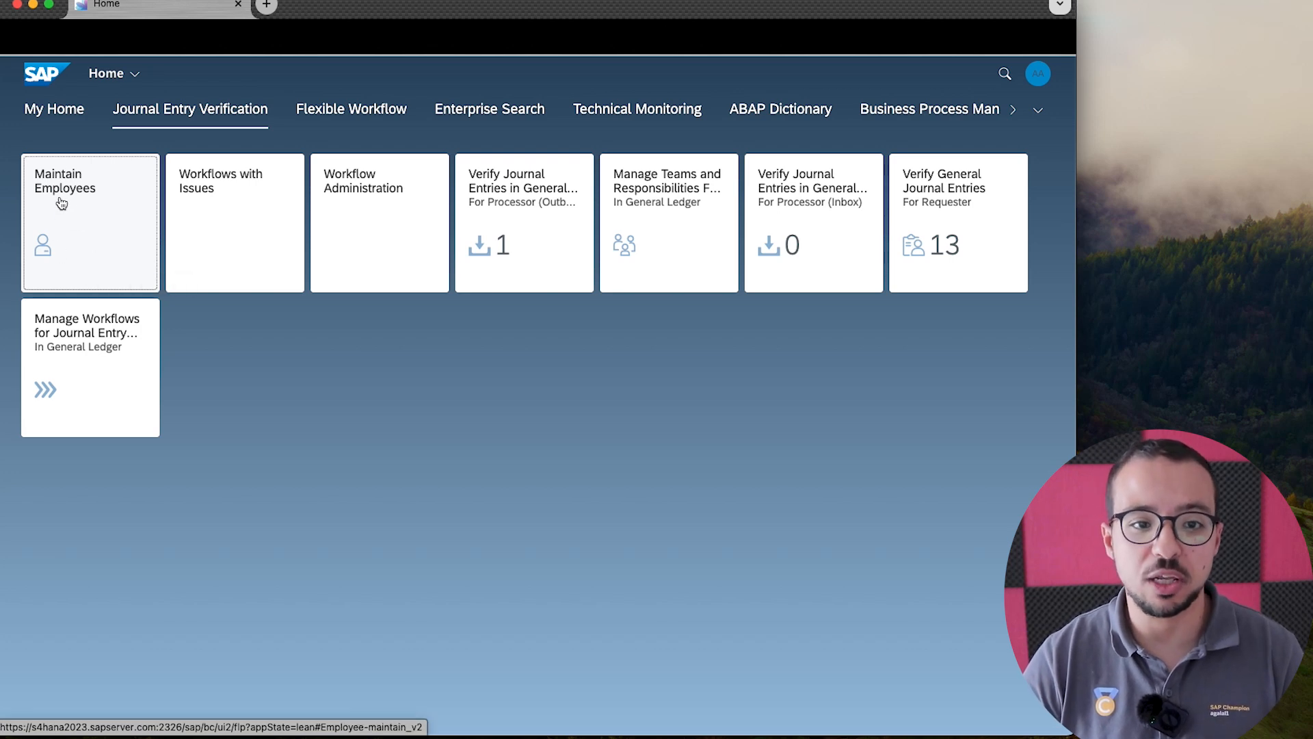
Review the employee list in Maintain Employees and check which user is signed in to each of the three sessions.
click(71, 250)
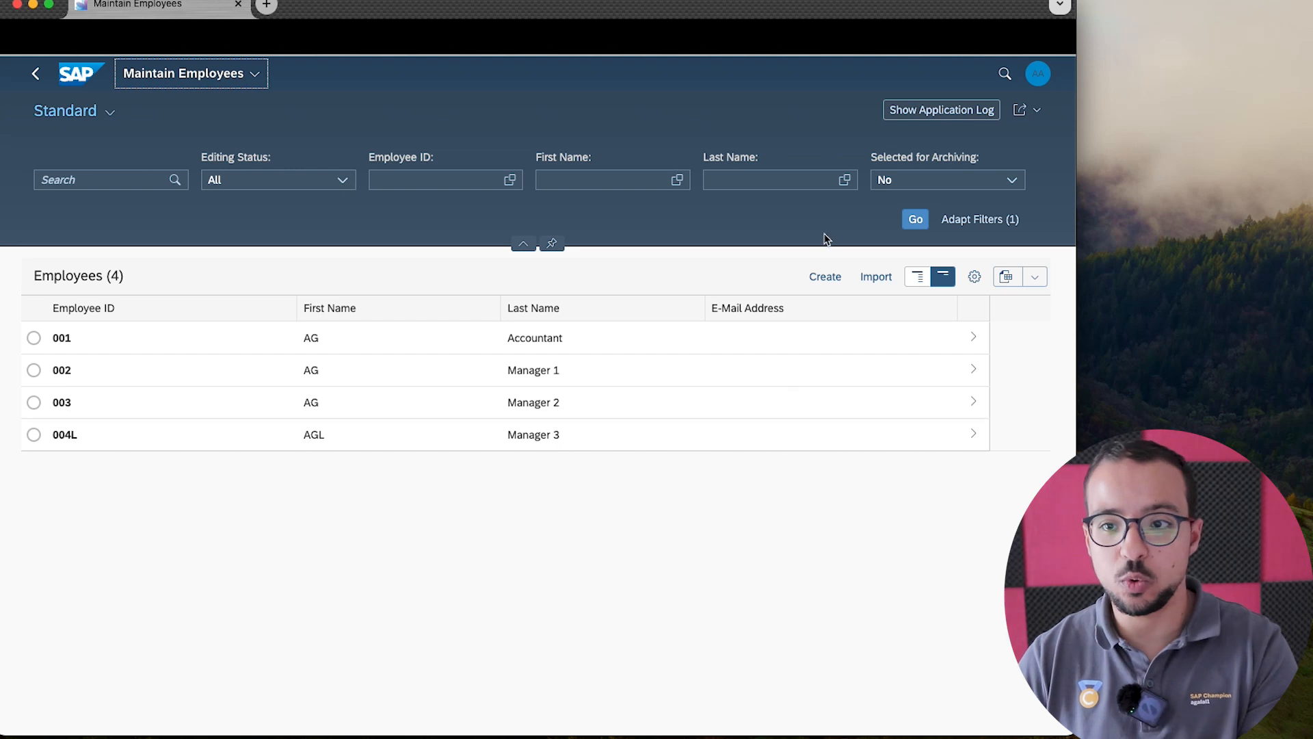
click(1038, 73)
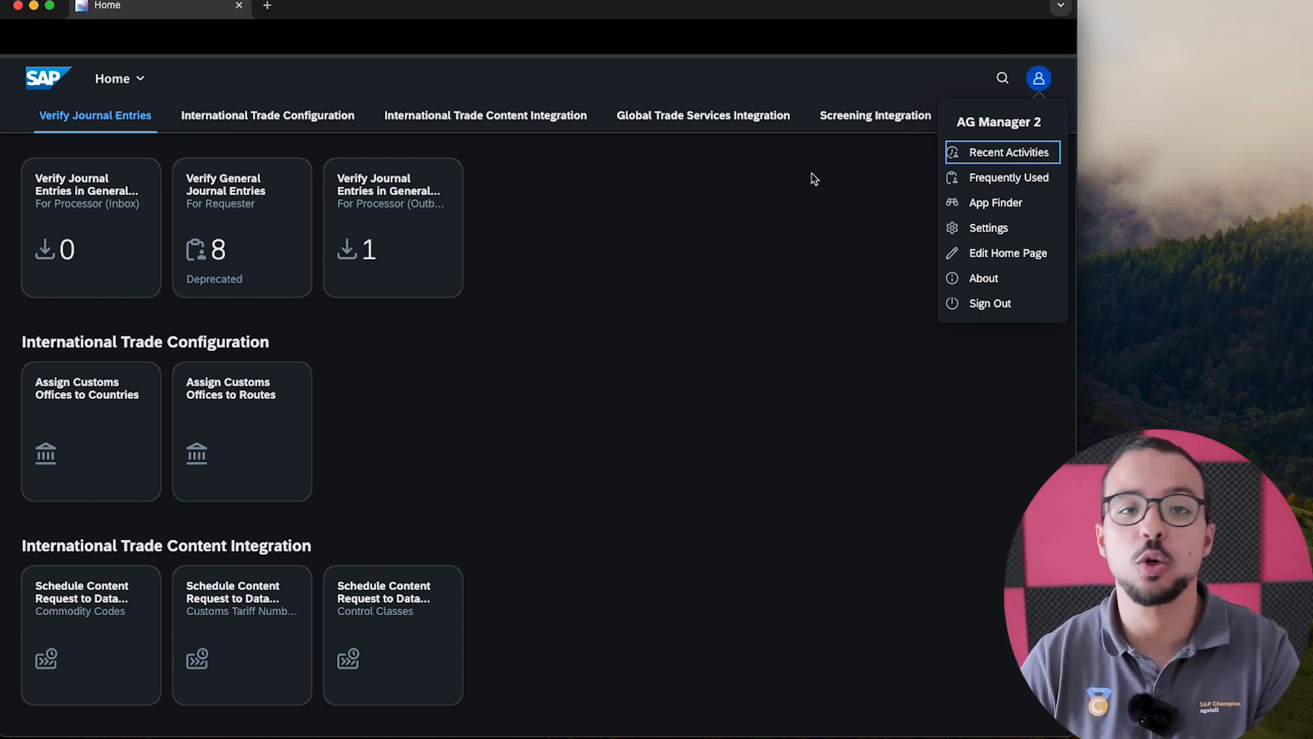
key(ctrl+Left)
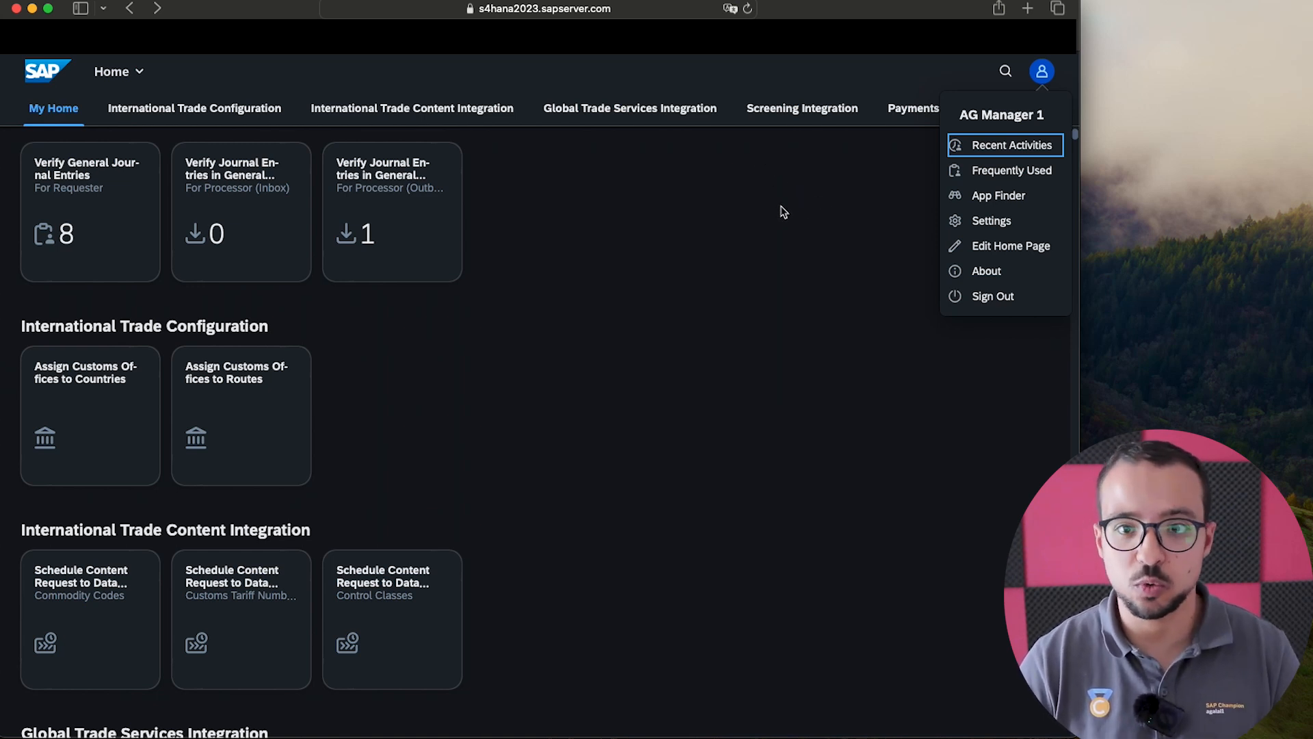
key(ctrl+Left)
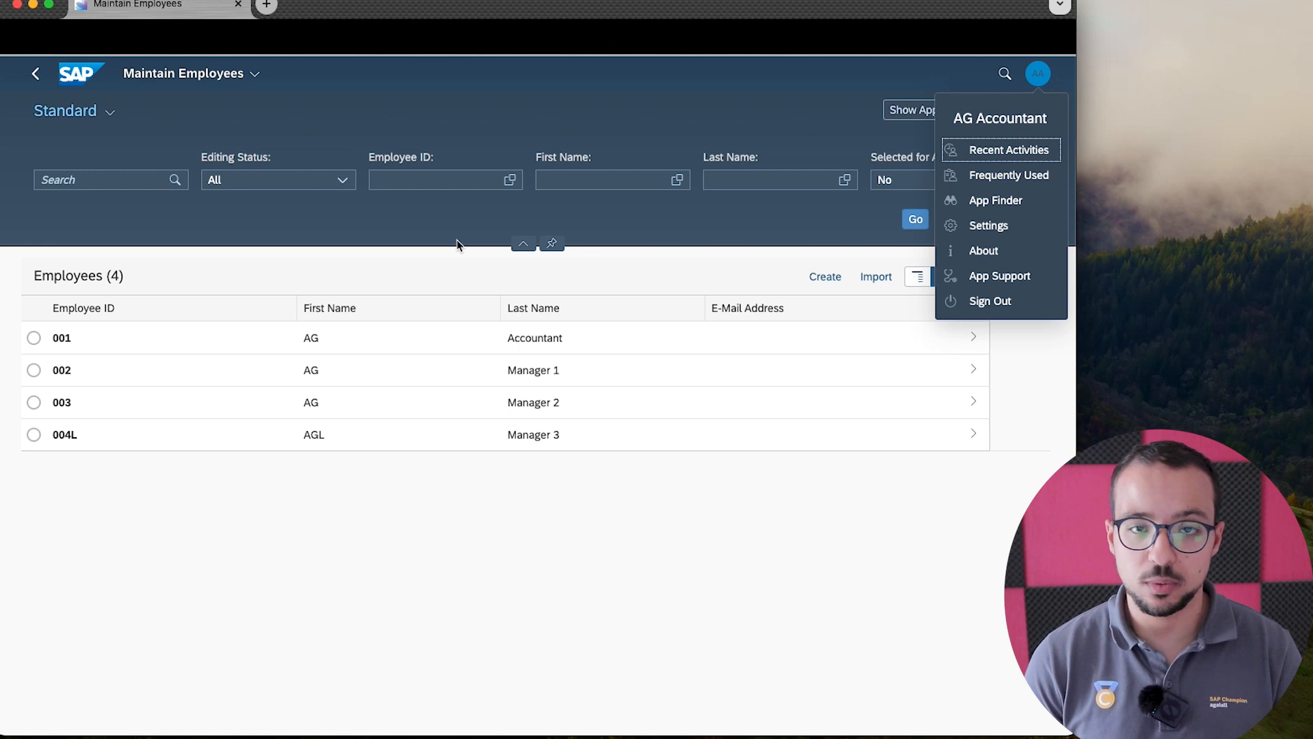
click(35, 75)
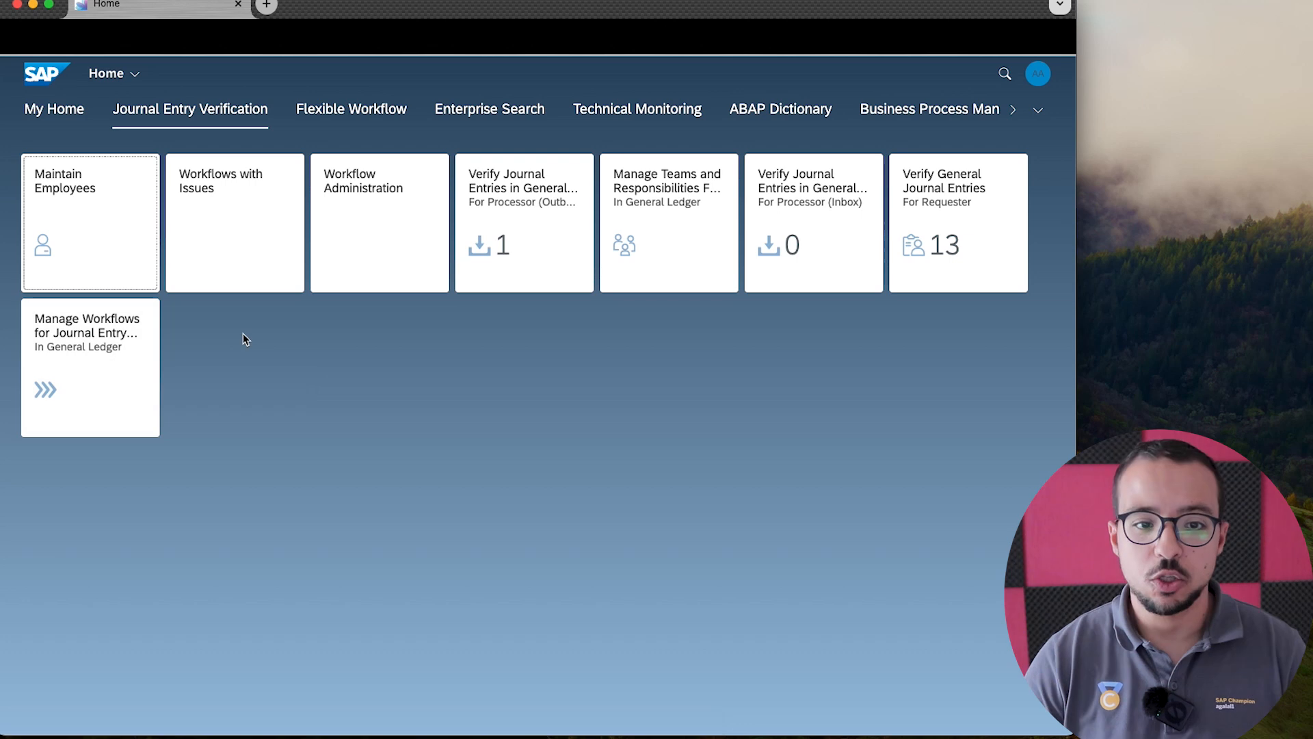
Open the AG00 50K EUR Threshold journal entry workflow and review its company code and threshold amount start conditions.
click(101, 357)
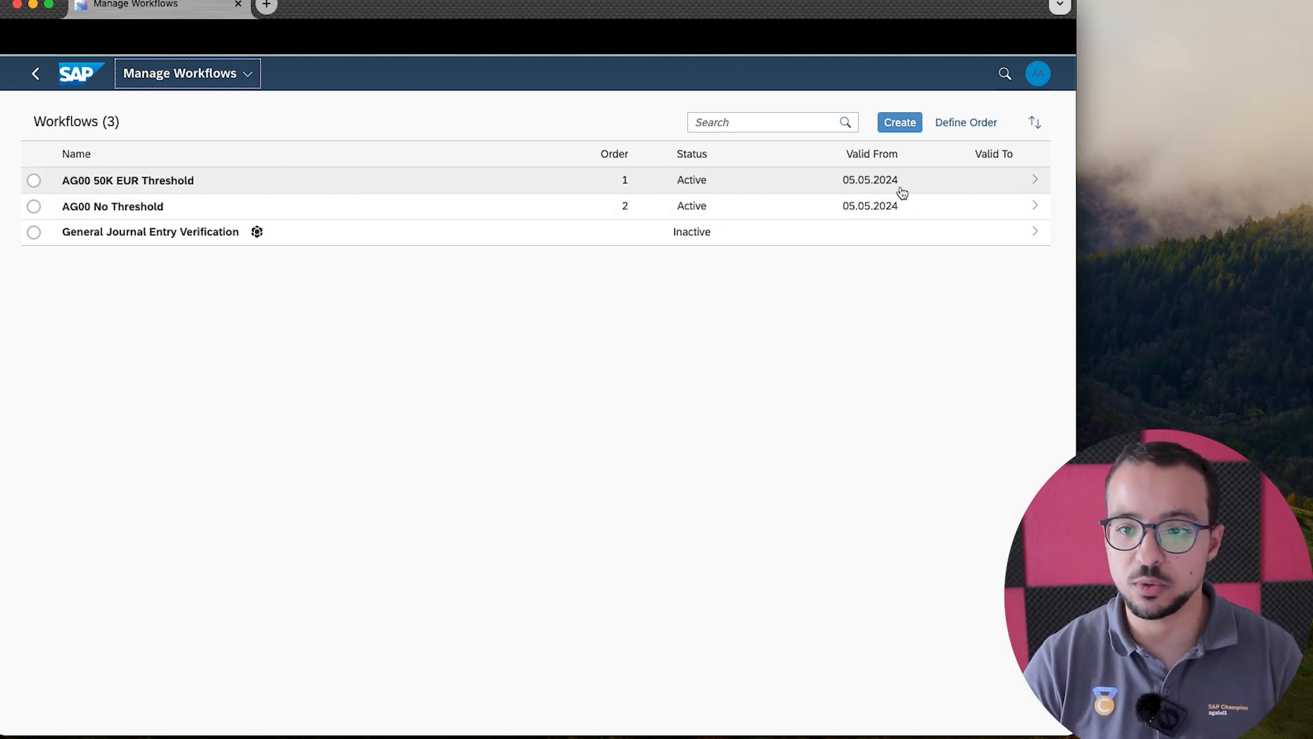
click(1036, 182)
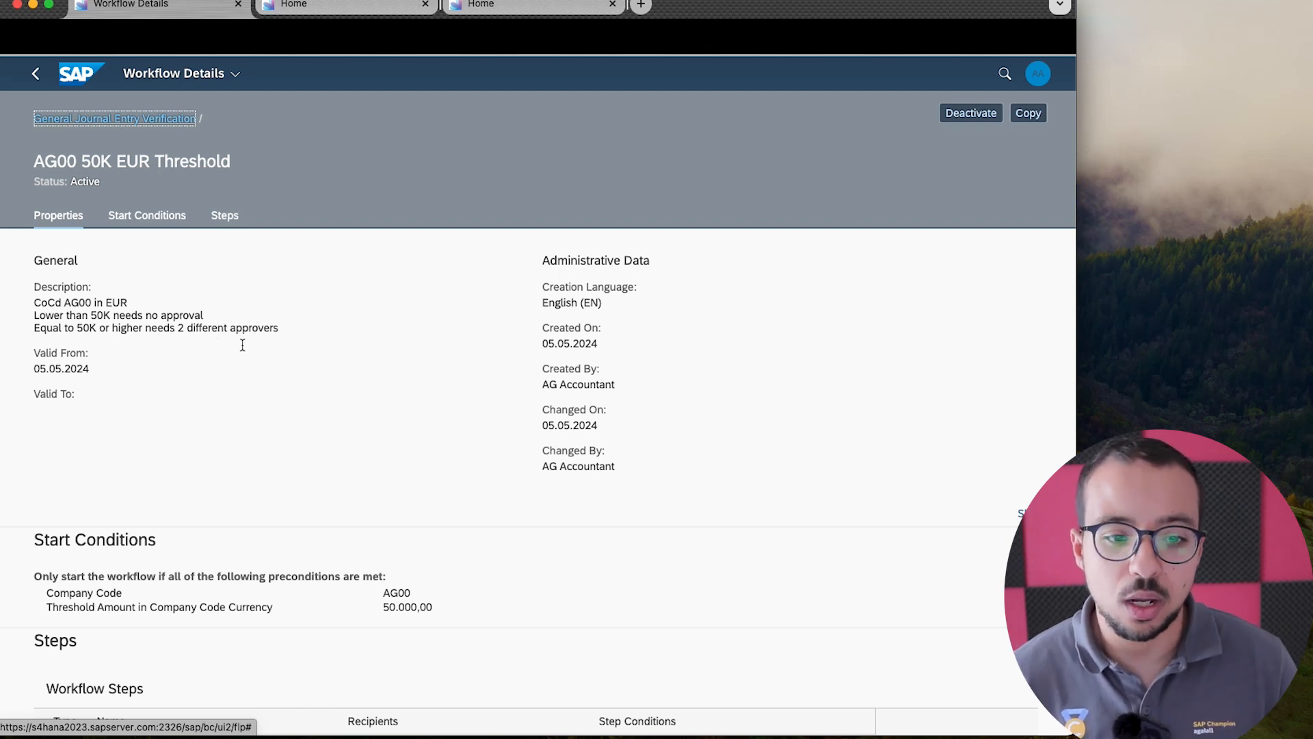
scroll(247, 356, down, 2)
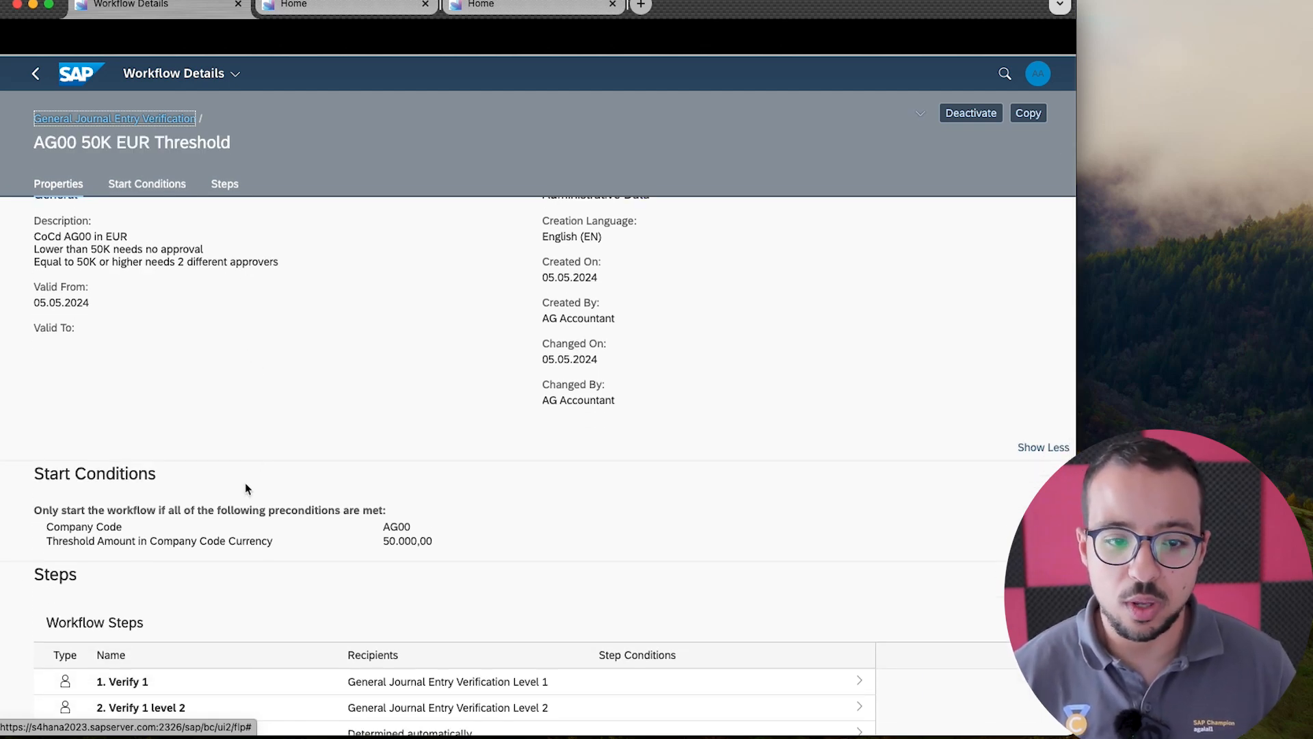
scroll(243, 486, down, 2)
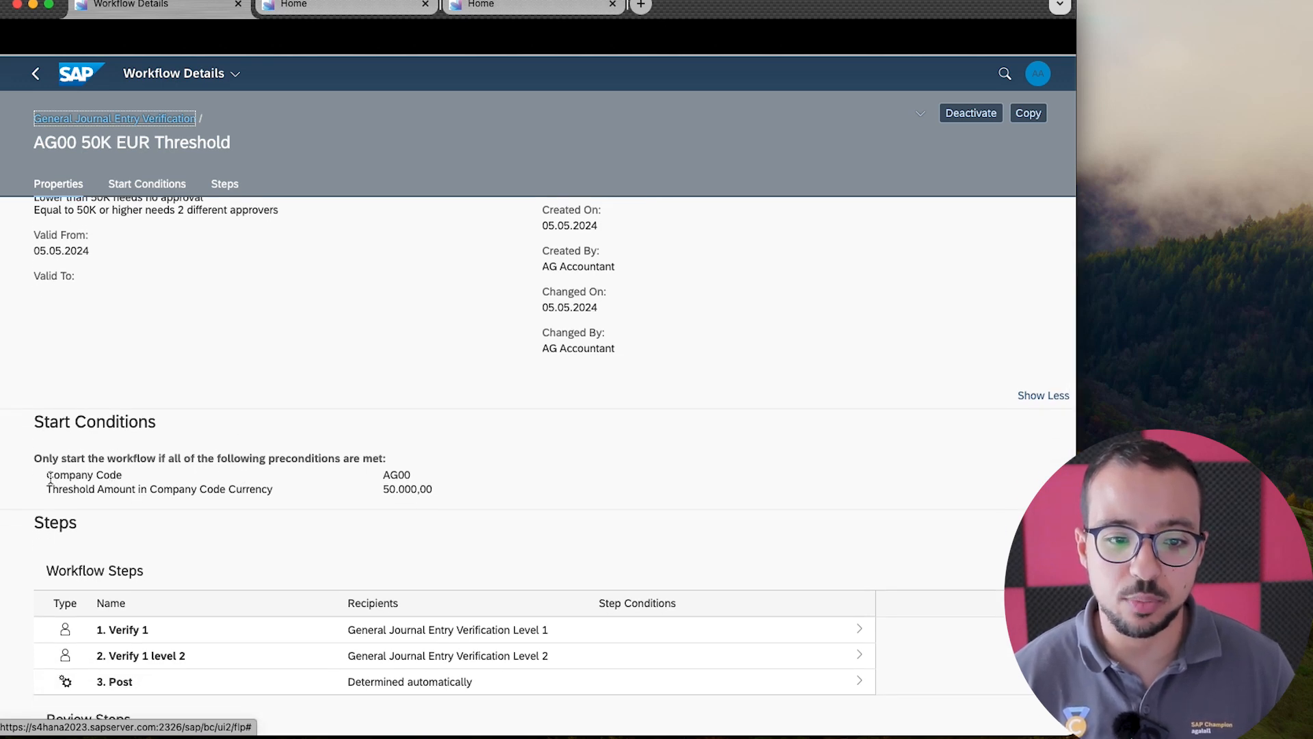
drag(54, 477, 168, 474)
drag(381, 473, 432, 479)
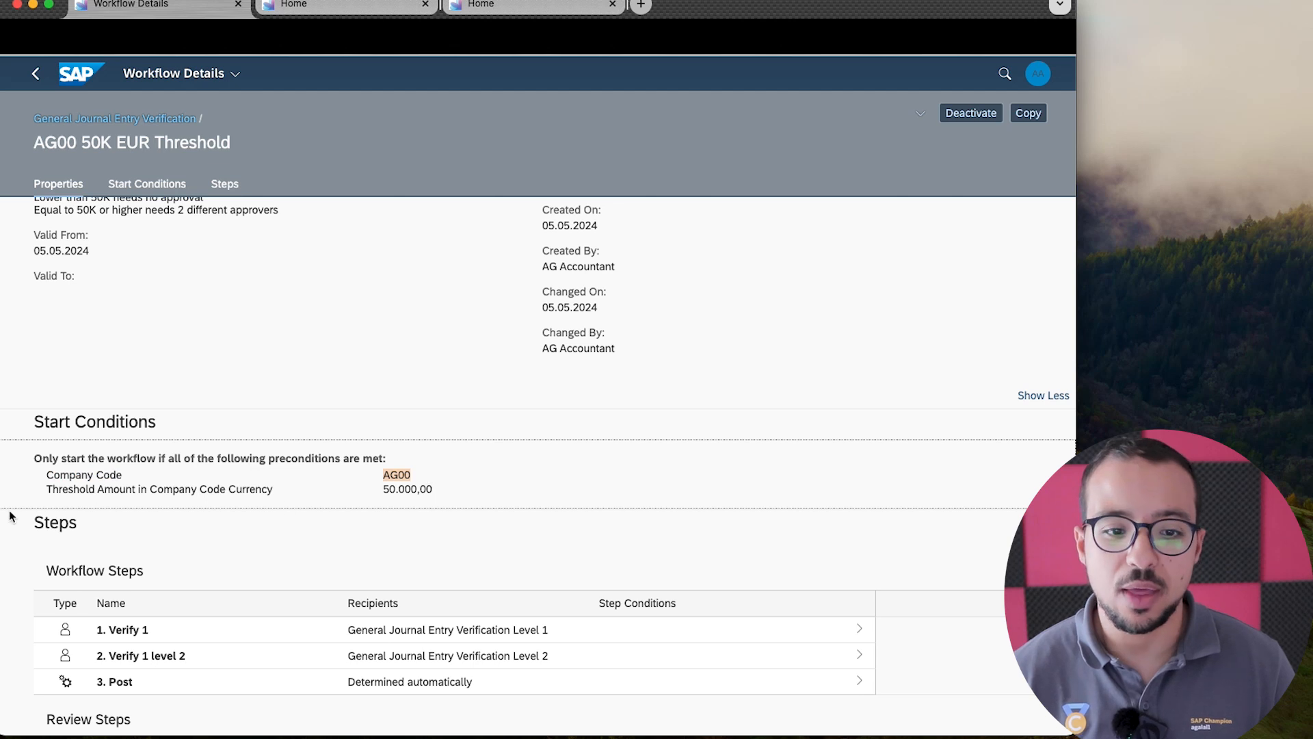
drag(61, 489, 454, 497)
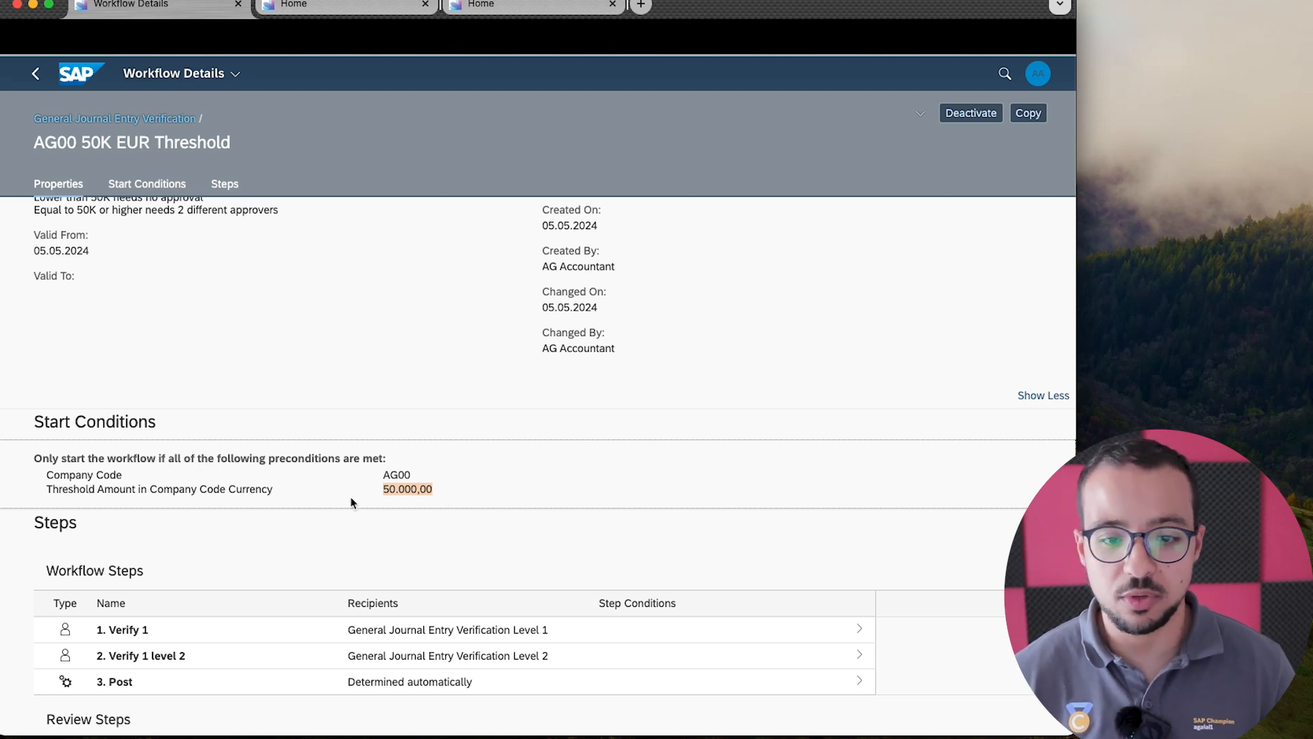
Review the AG00 50K EUR Threshold workflow's description, workflow steps and recipients, and return to the home page.
scroll(392, 500, down, 1)
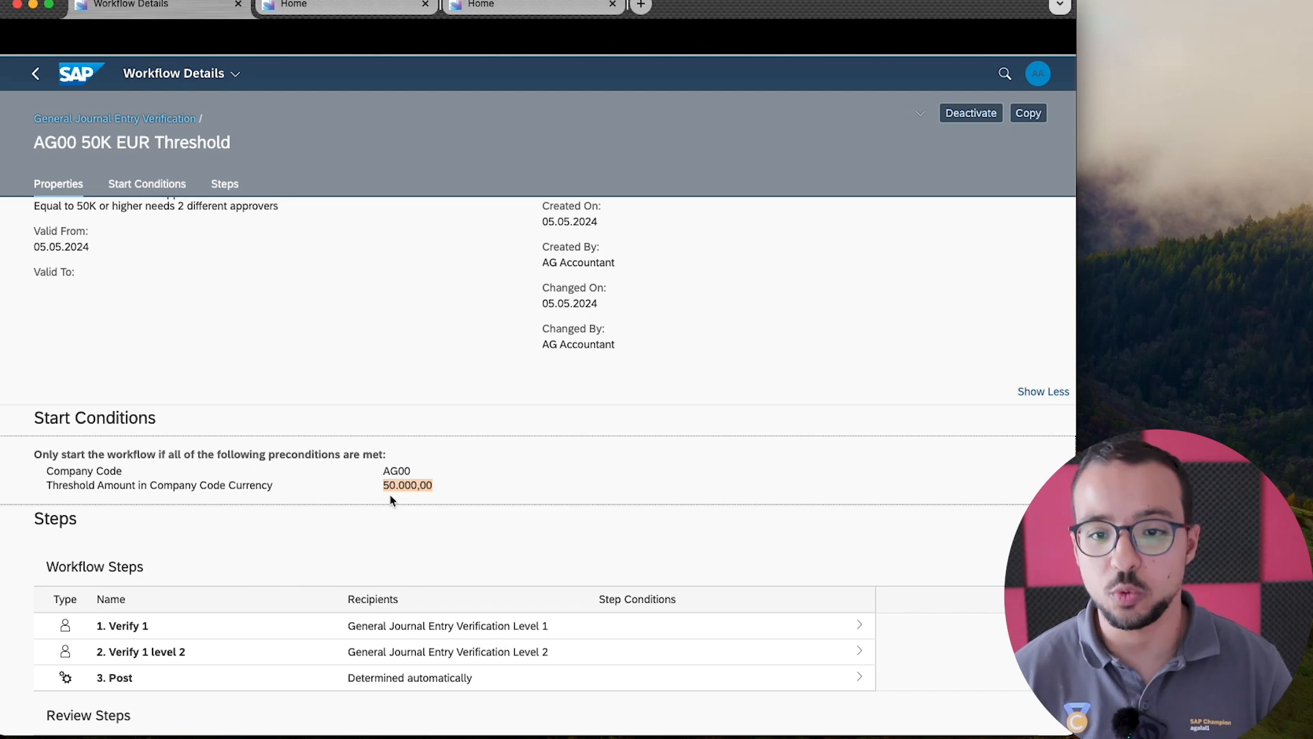
scroll(547, 369, up, 4)
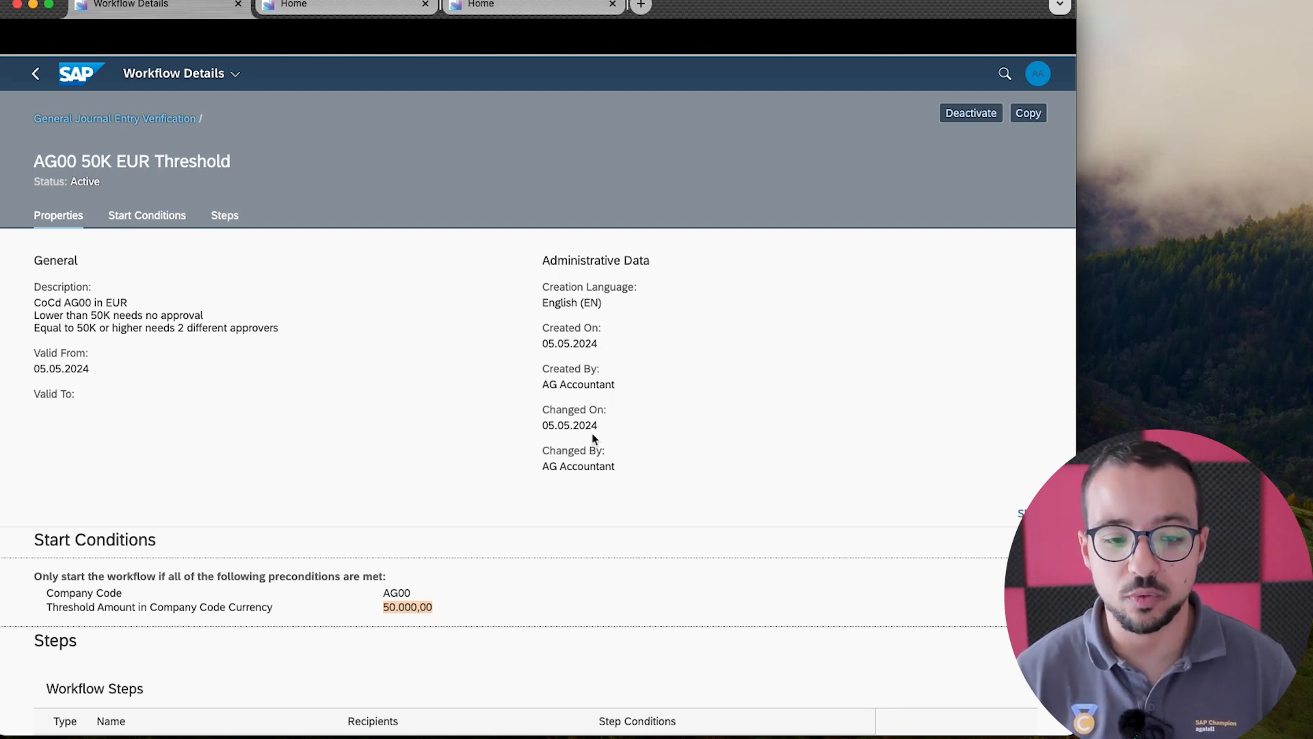
scroll(594, 440, down, 5)
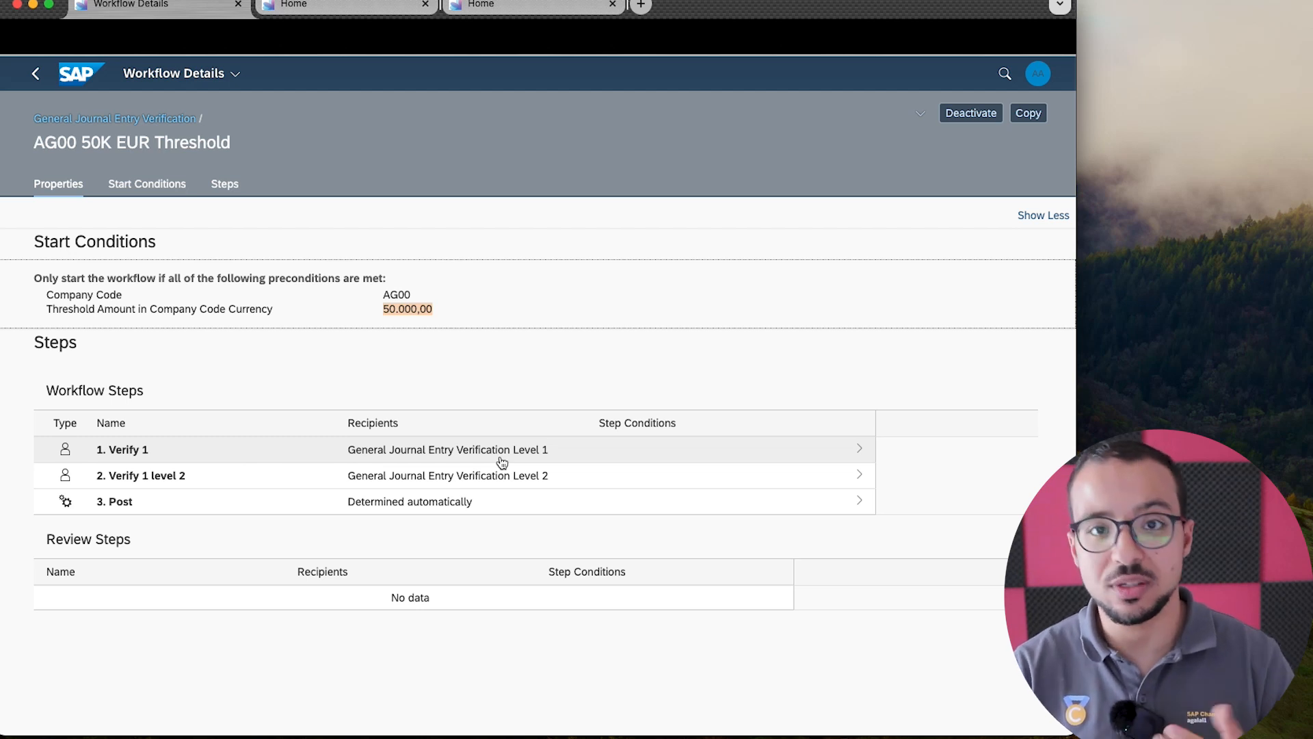
click(28, 77)
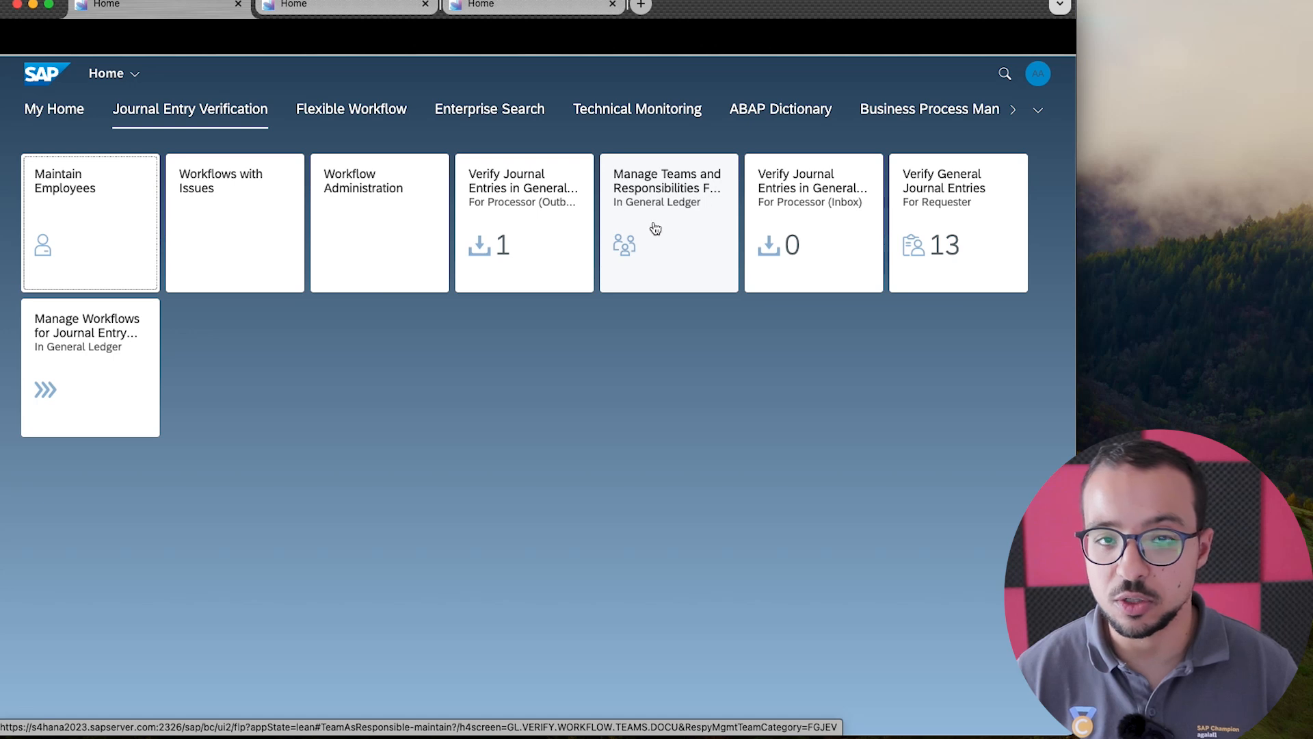
Open the JE APPROVERS AG team in Manage Teams and Responsibilities and review its global ID, type and category.
click(692, 208)
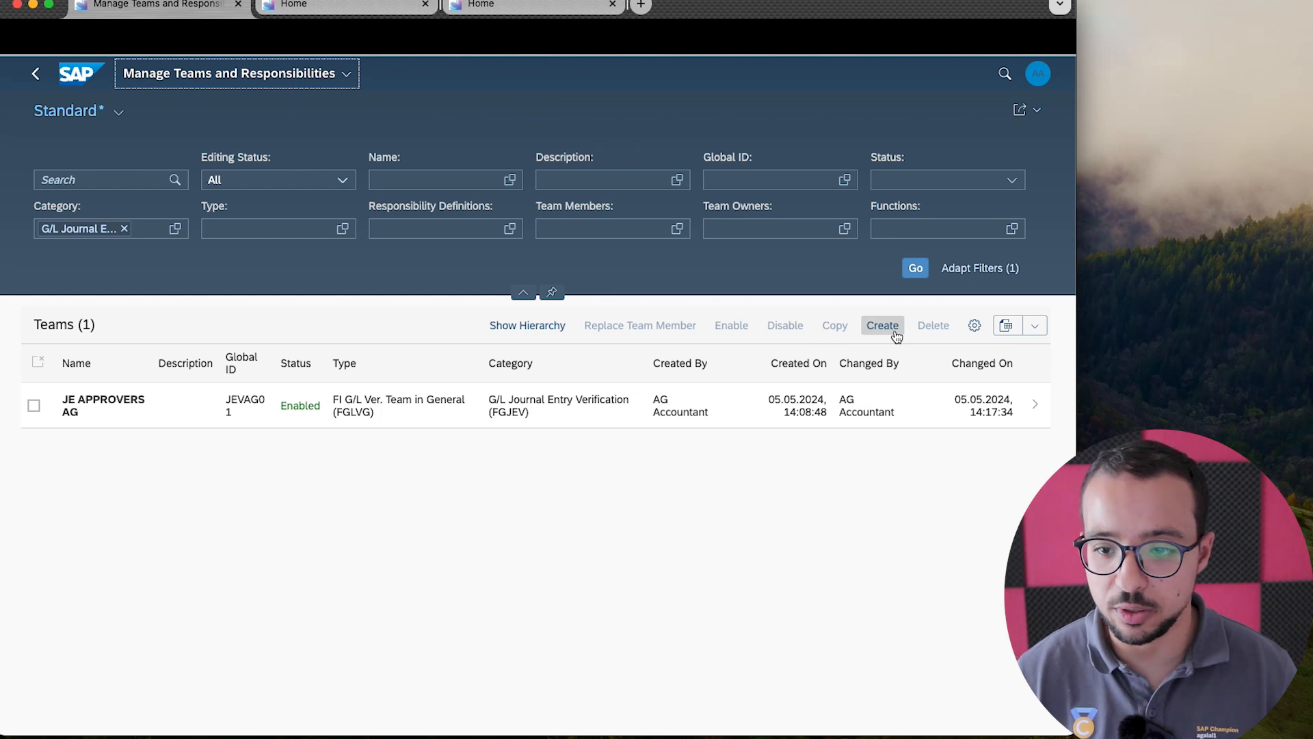
click(34, 407)
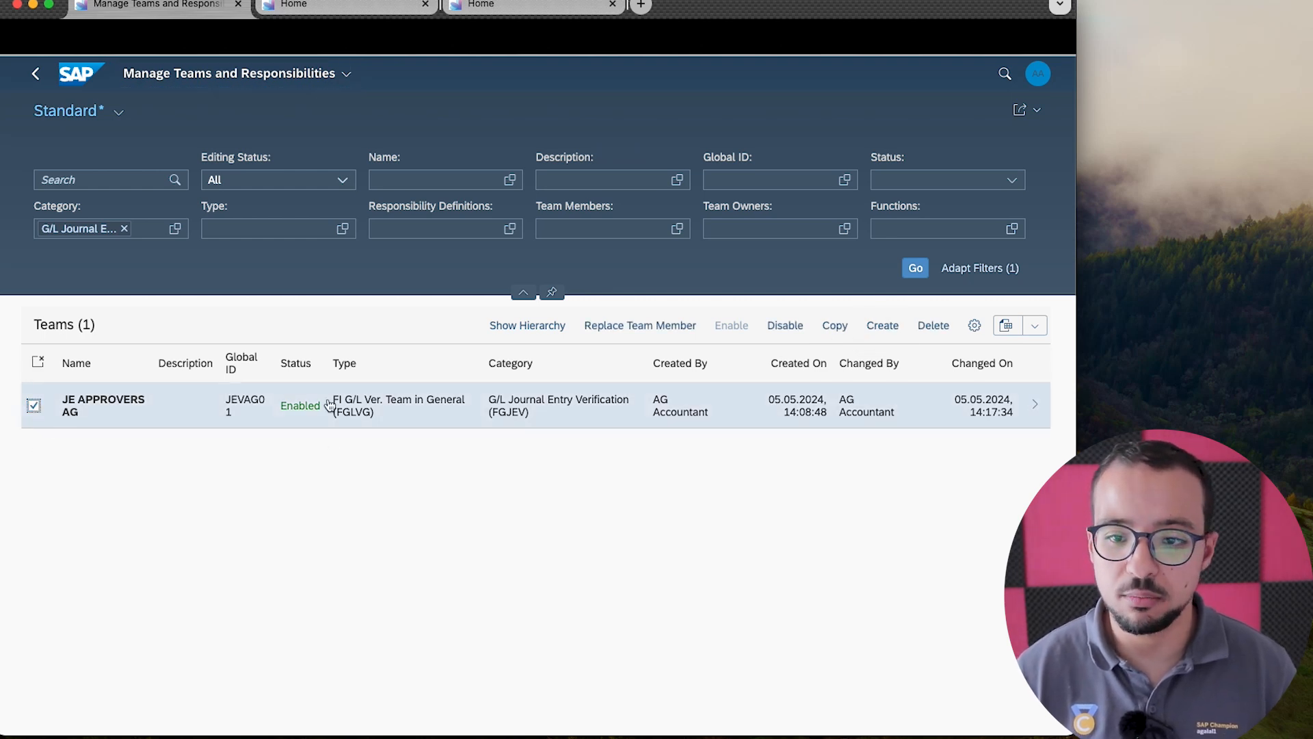
click(1037, 409)
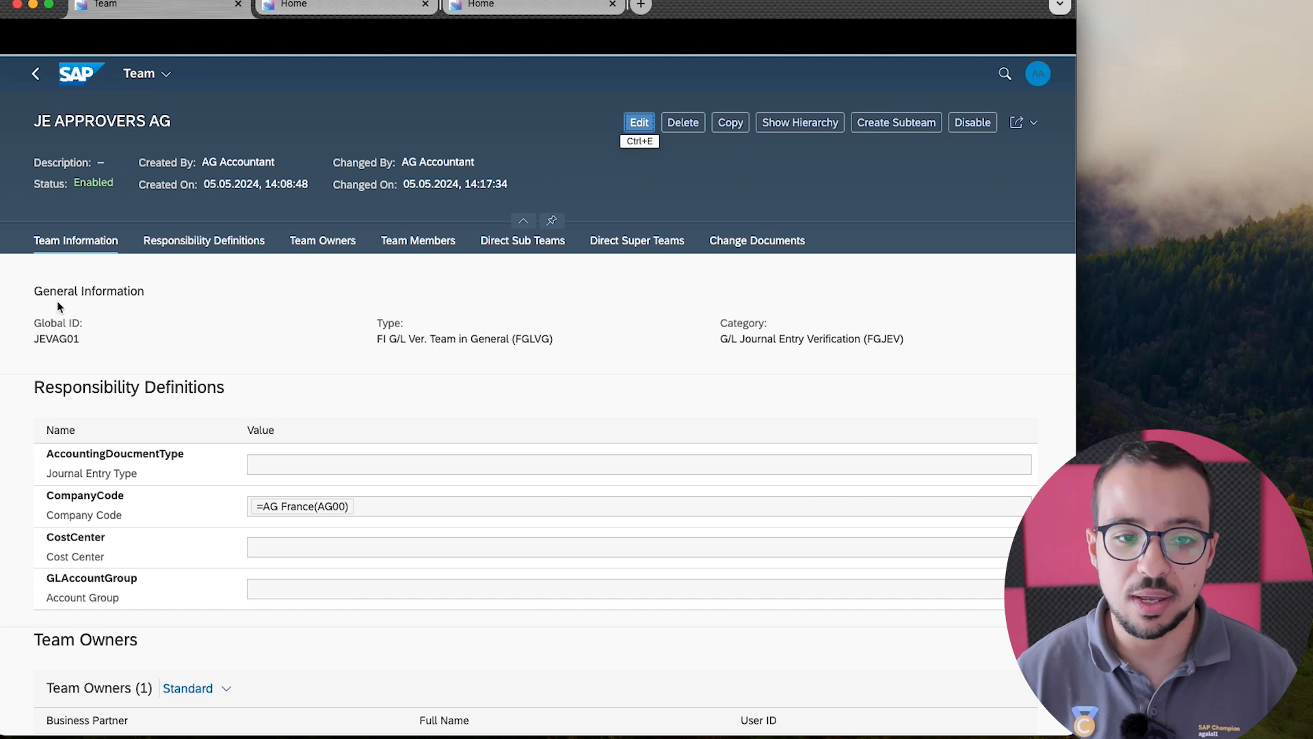
mouse_move(35, 323)
mouse_down()
mouse_move(88, 324)
mouse_move(40, 339)
mouse_move(55, 340)
mouse_up()
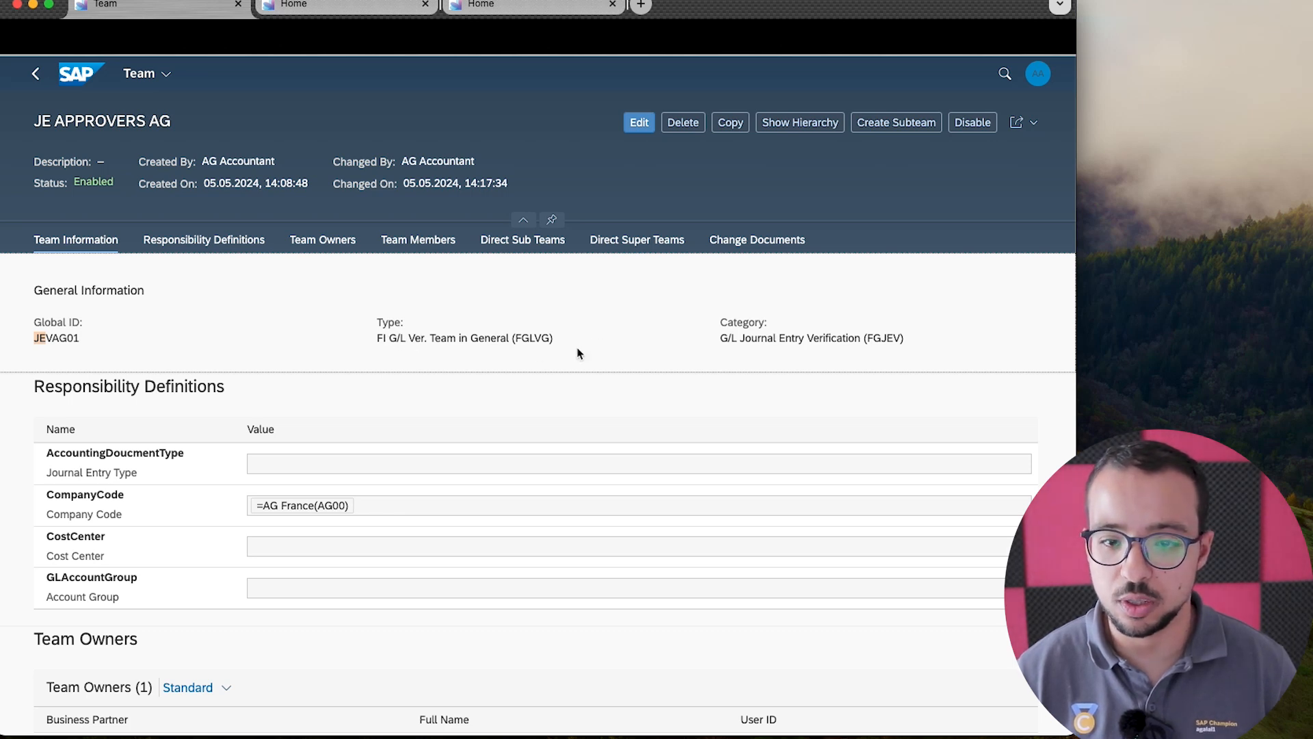
Examine the team's responsibility definitions, owners and members with their functions, and return to the home page.
scroll(713, 390, down, 2)
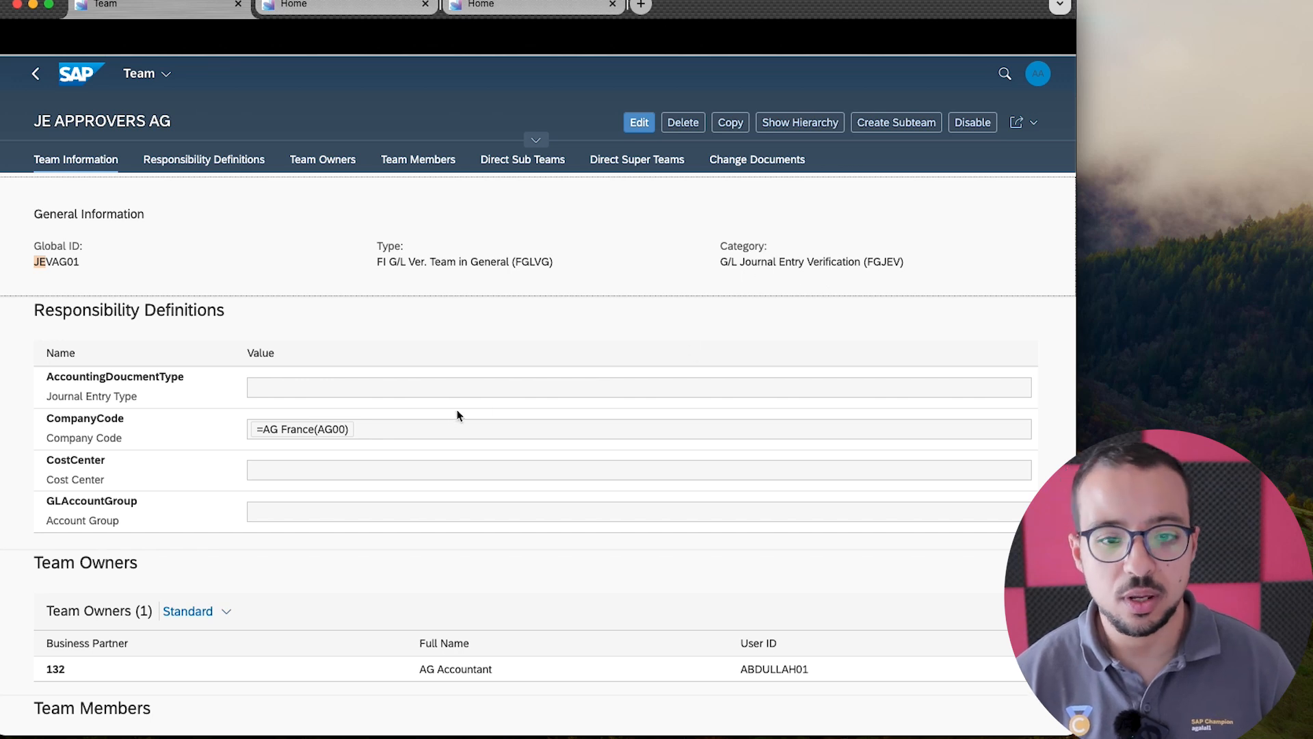
scroll(456, 412, down, 3)
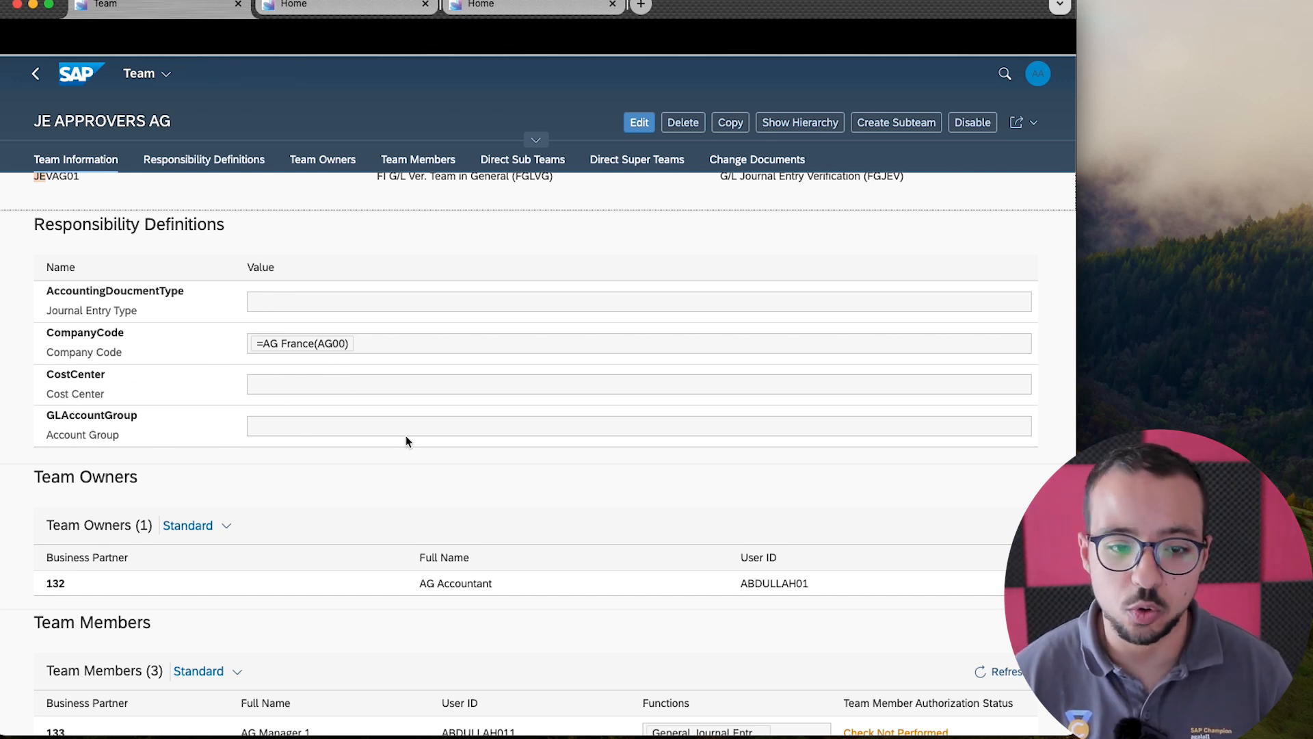
scroll(403, 438, down, 5)
scroll(315, 427, down, 2)
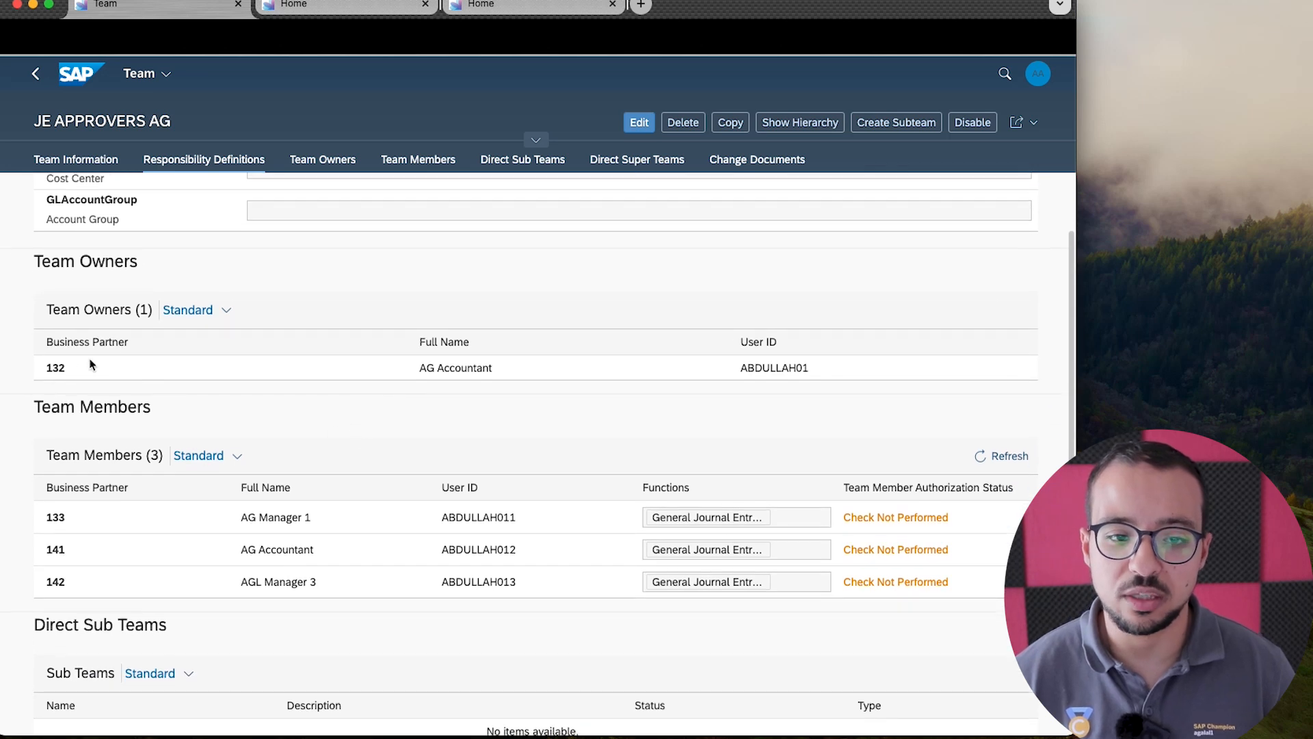
scroll(216, 431, down, 1)
scroll(178, 458, down, 2)
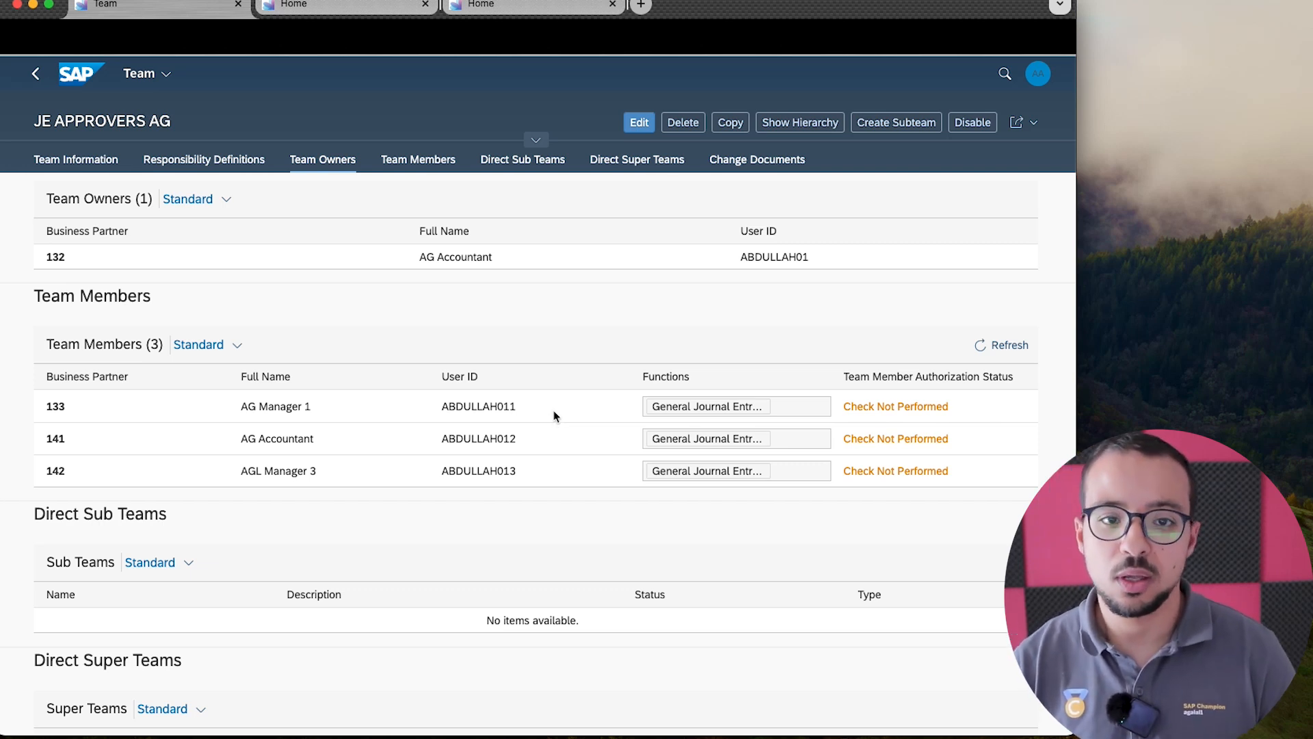
click(61, 80)
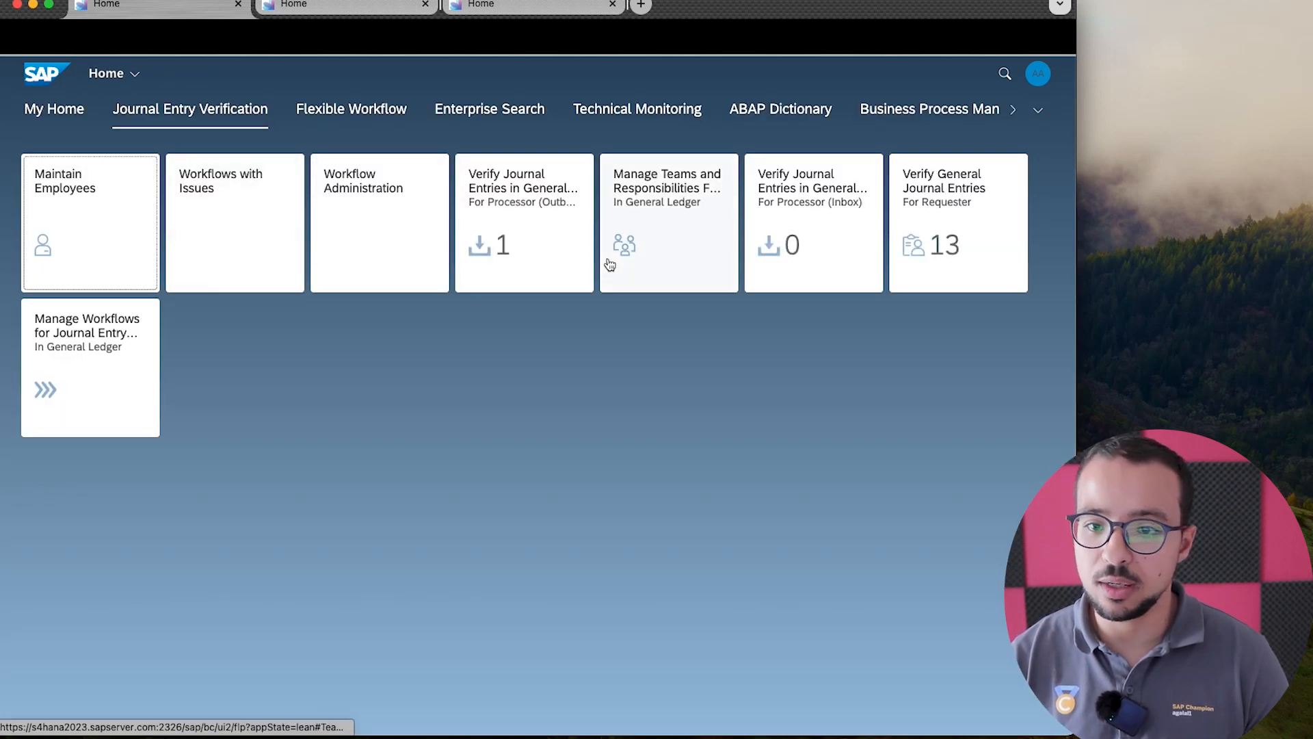
Open the AG00 No Threshold journal entry workflow, review its start condition and workflow steps, and return to the workflow list.
click(96, 359)
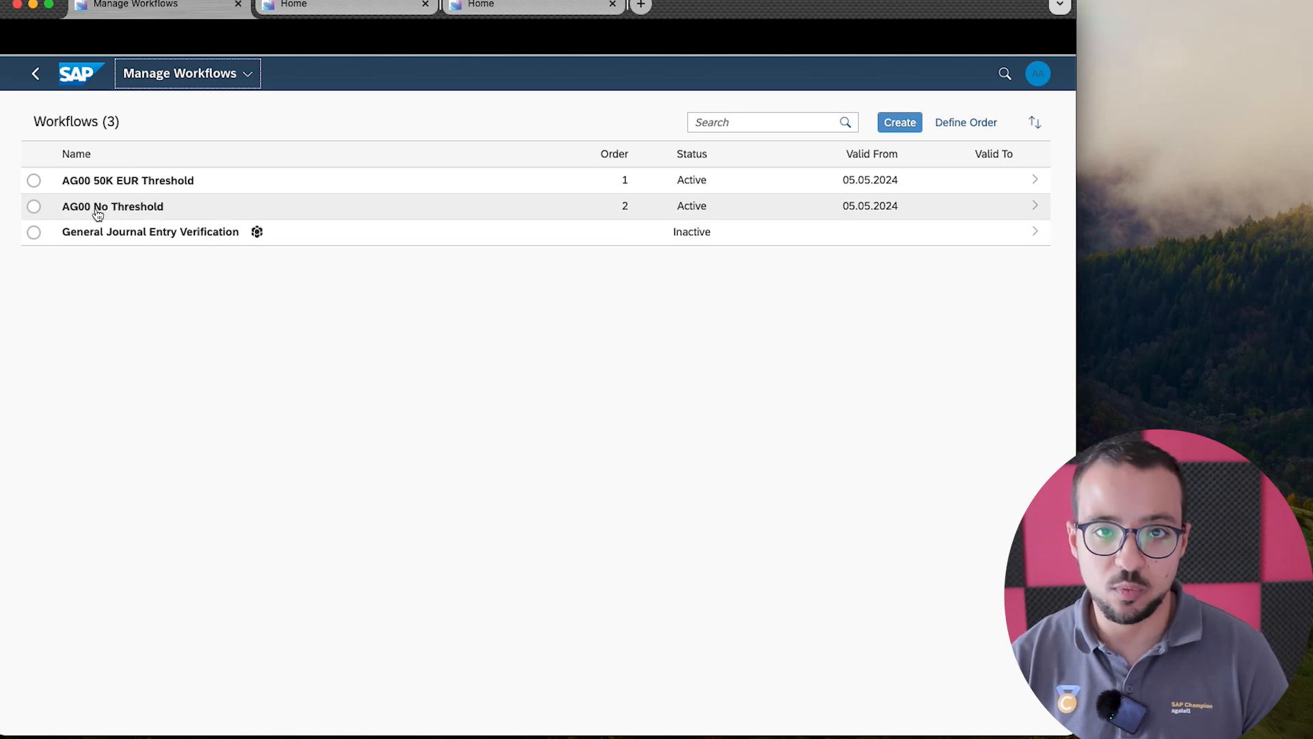
click(34, 206)
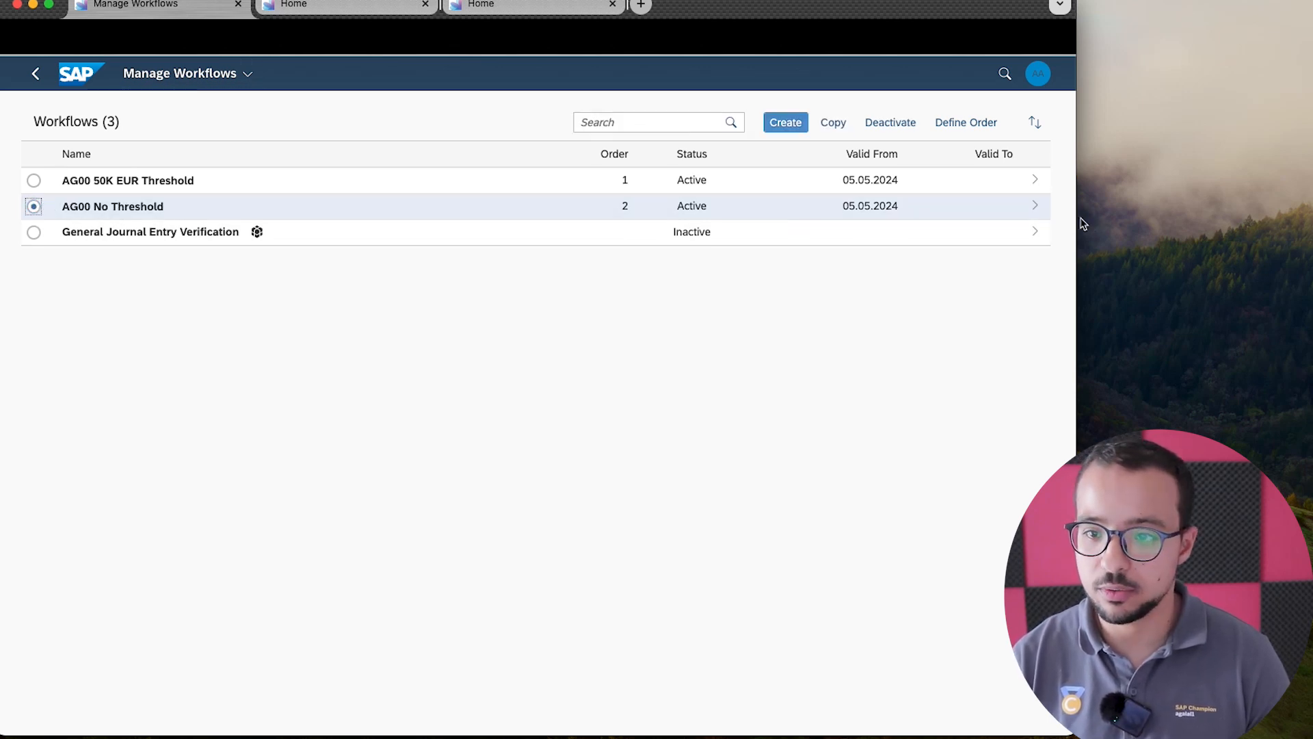
click(1034, 215)
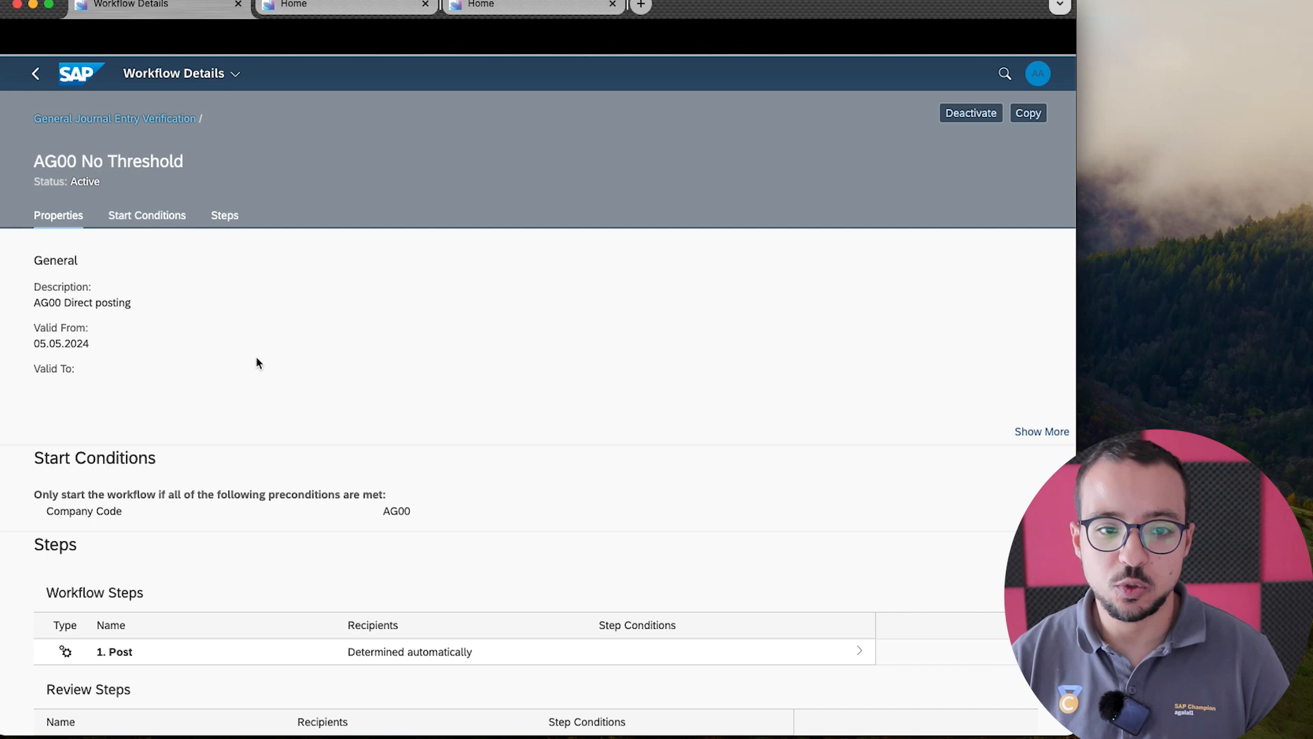
scroll(255, 363, down, 1)
scroll(256, 357, down, 4)
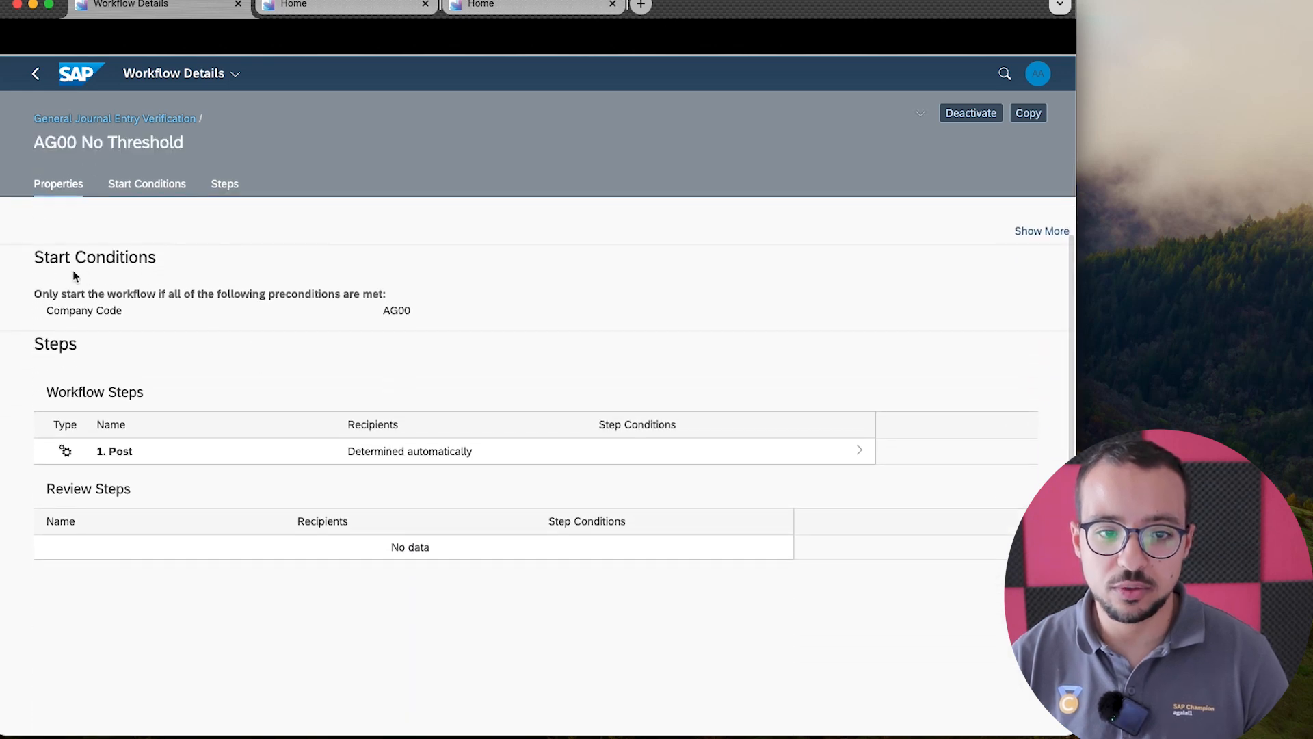
drag(41, 305, 432, 316)
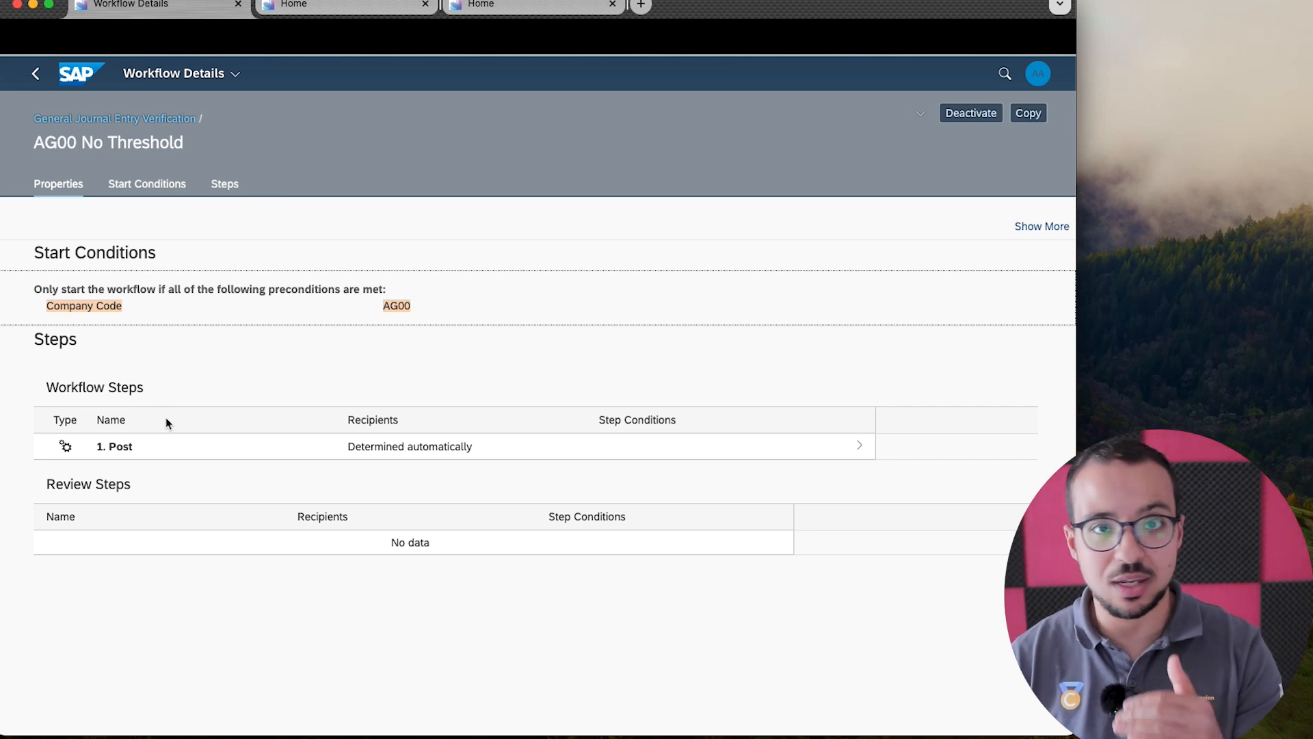
click(35, 73)
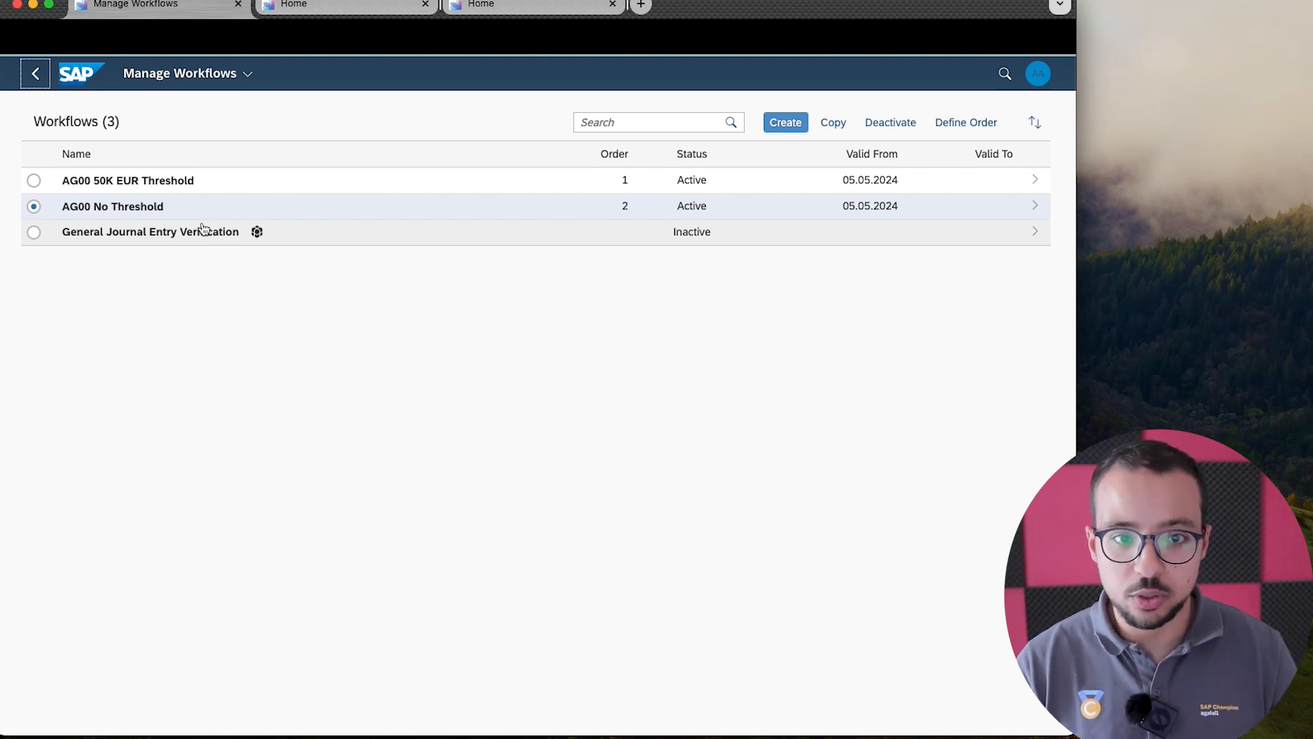
Try AG00 No Threshold as first in the workflow order, return it to second behind AG00 50K EUR Threshold, and save.
click(964, 124)
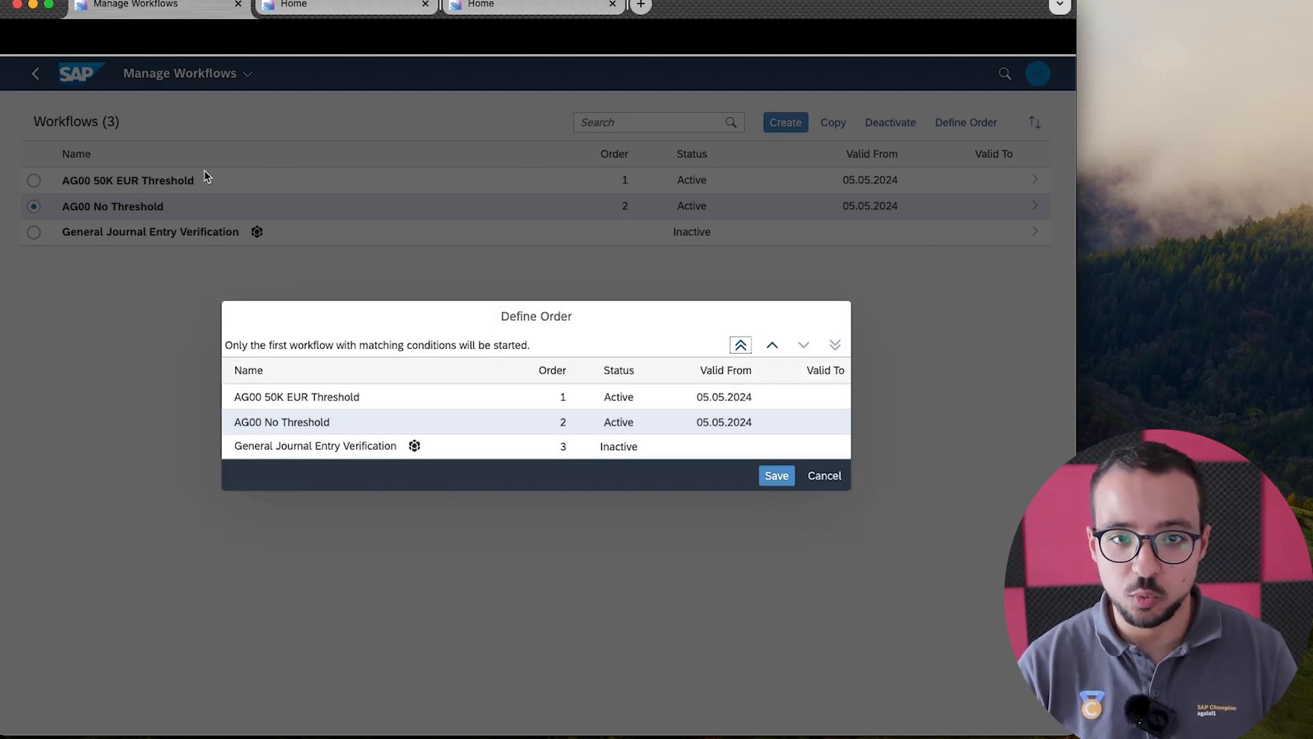
click(557, 423)
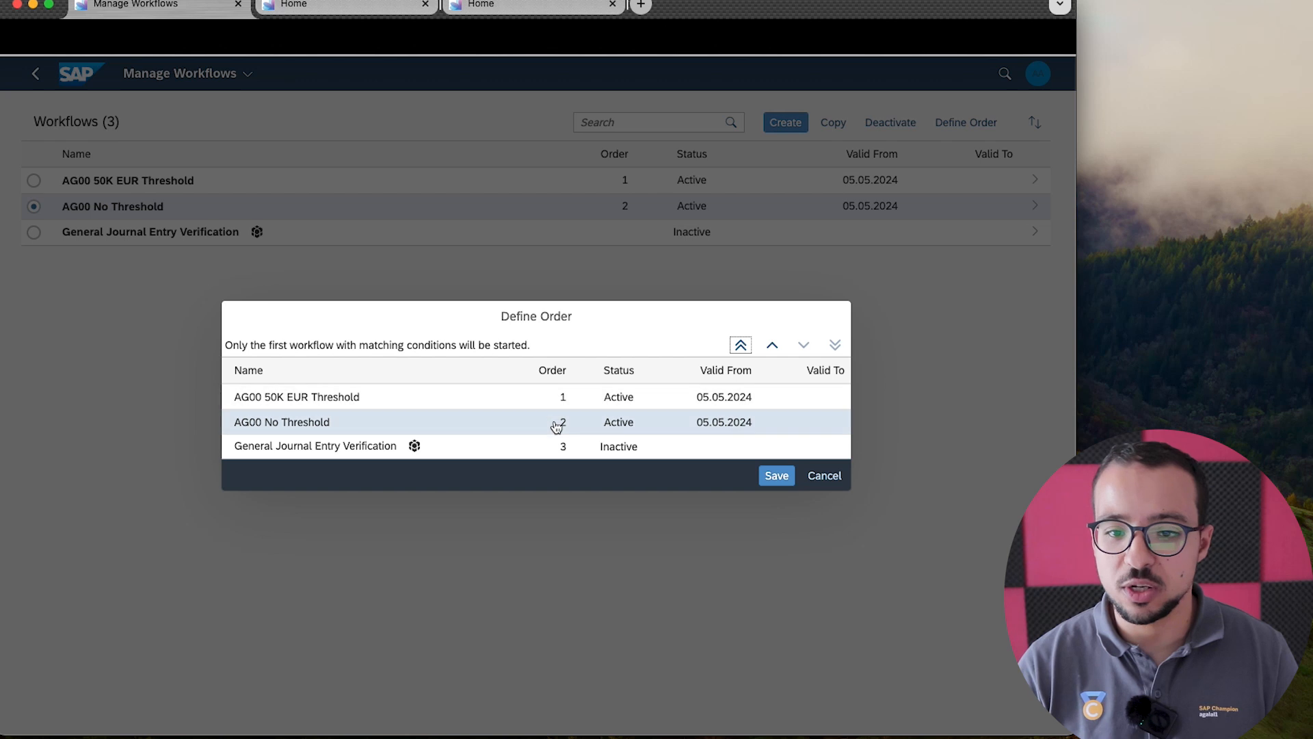
click(773, 344)
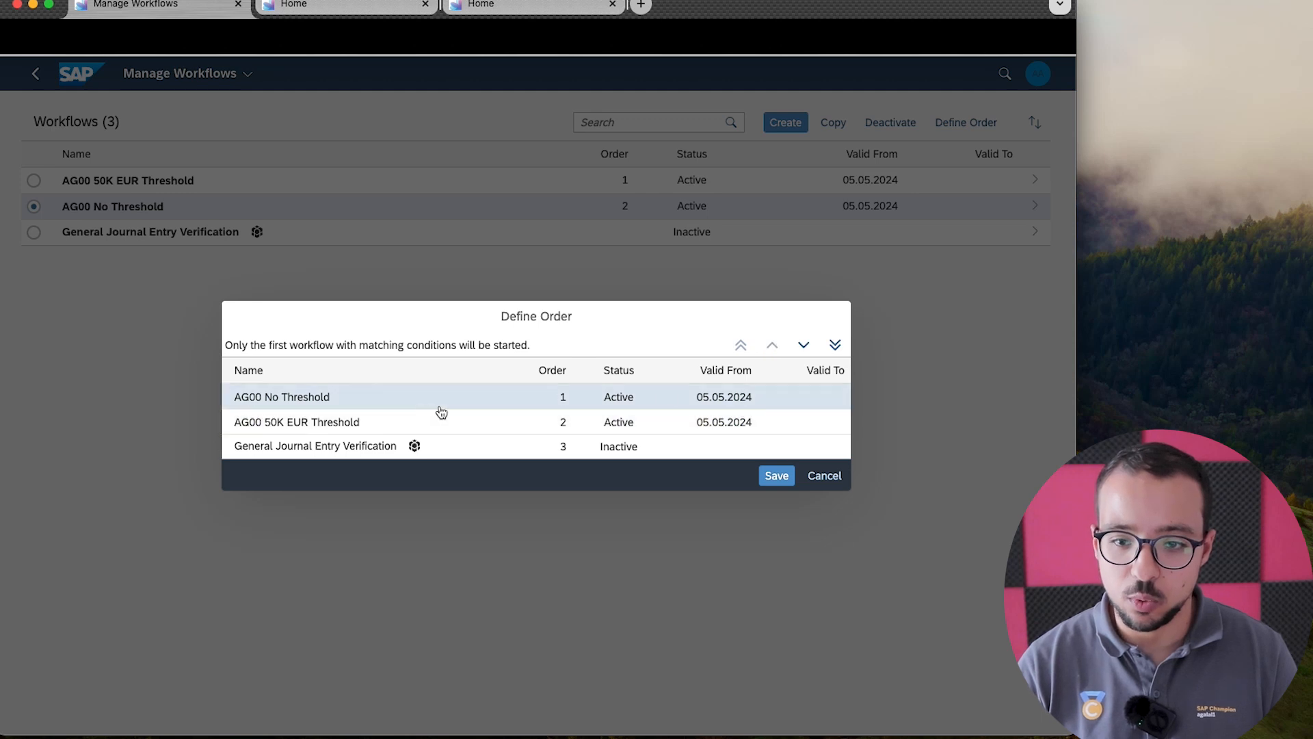
click(804, 346)
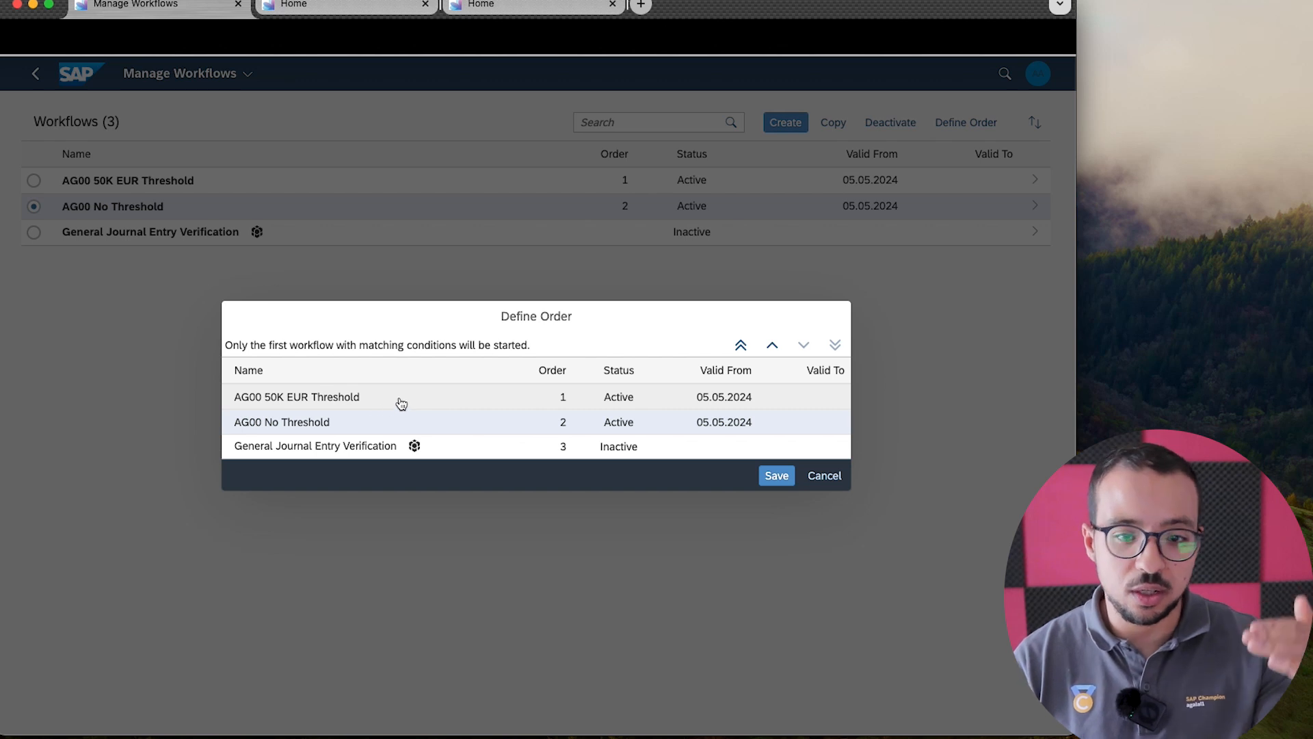
click(775, 476)
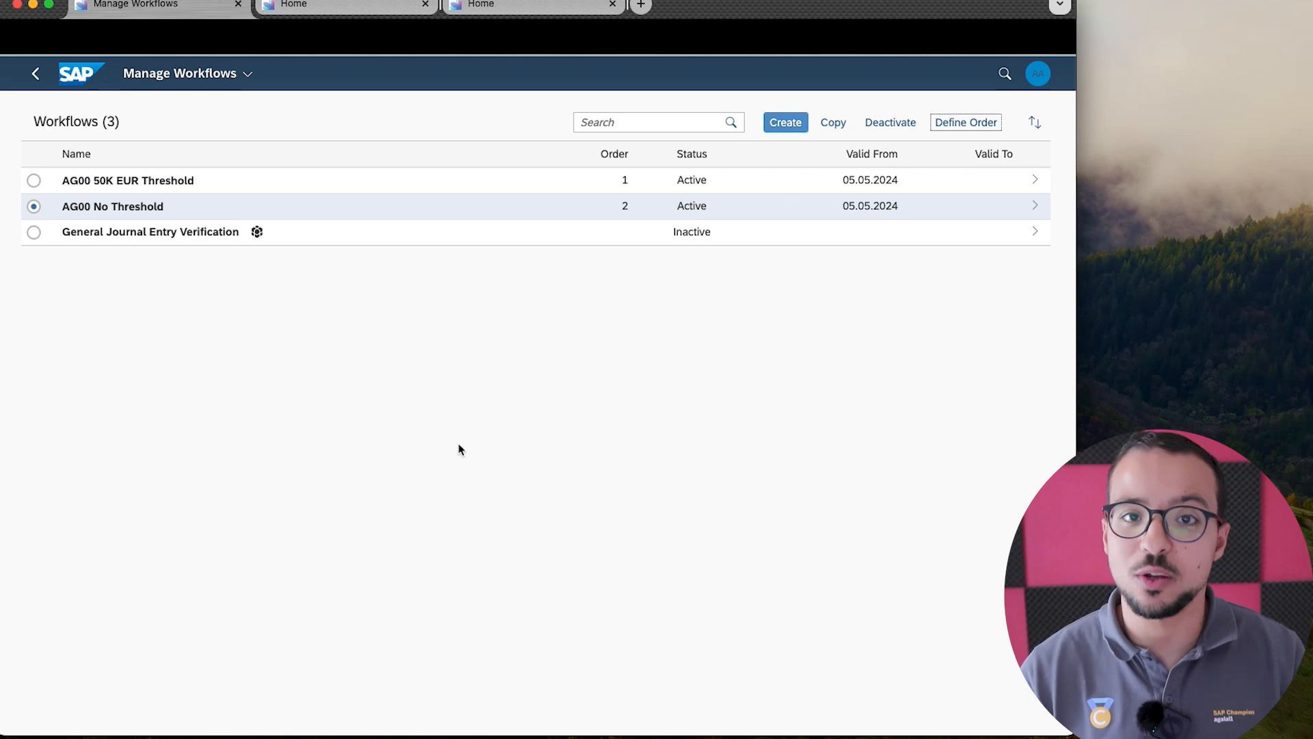
Return to the home page, open Verify General Journal Entries for Requester, and list all journal entries without filters.
click(35, 74)
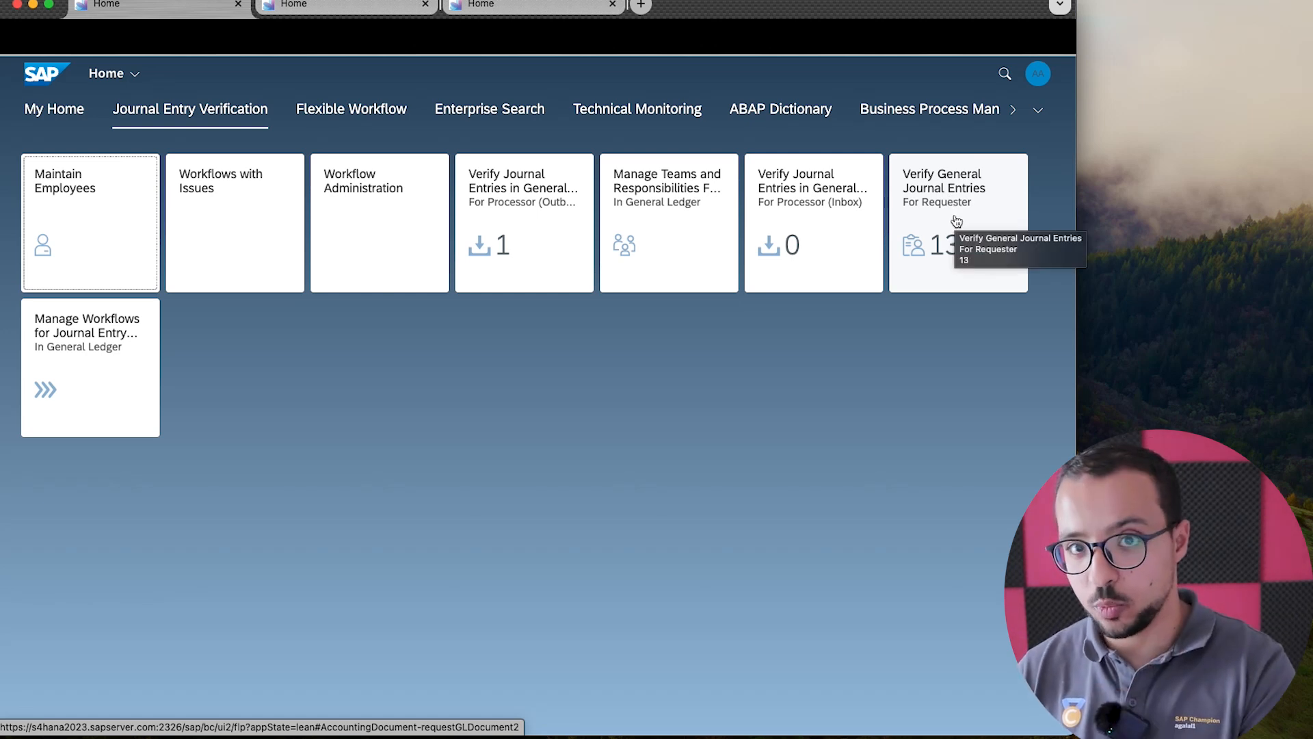
click(952, 239)
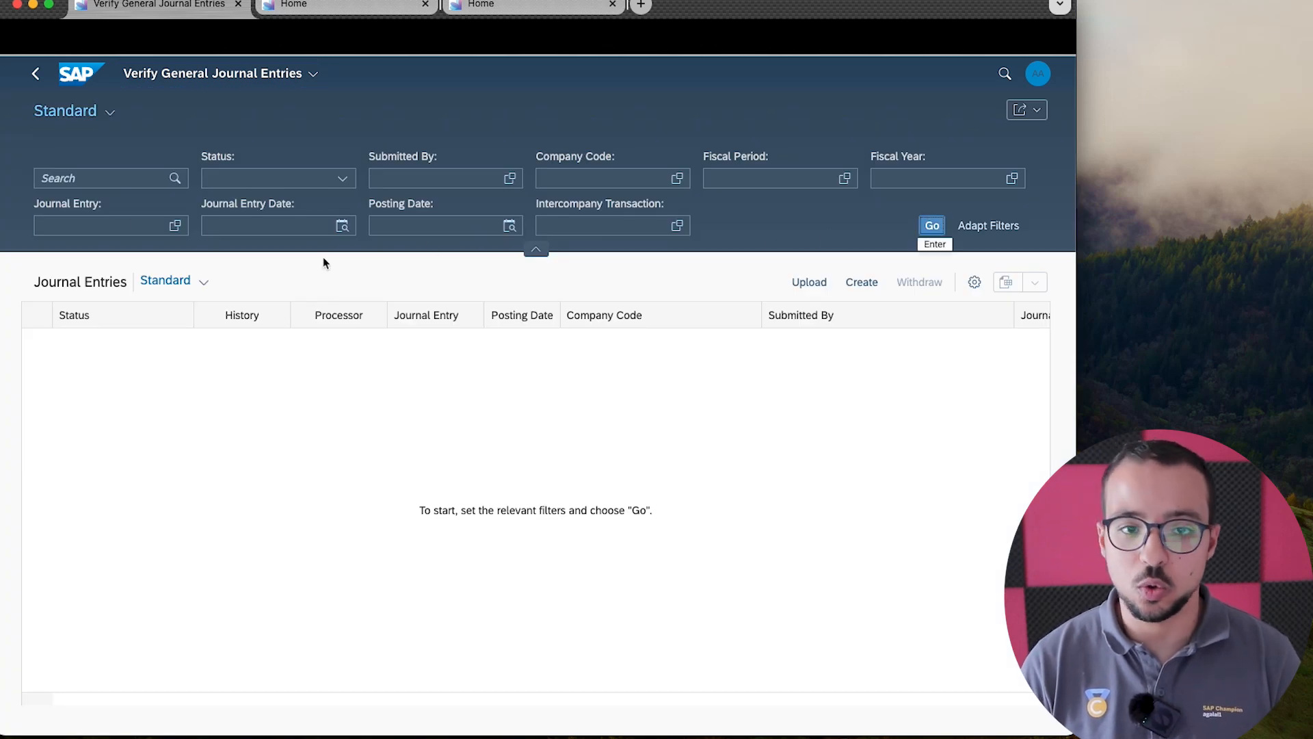
click(933, 226)
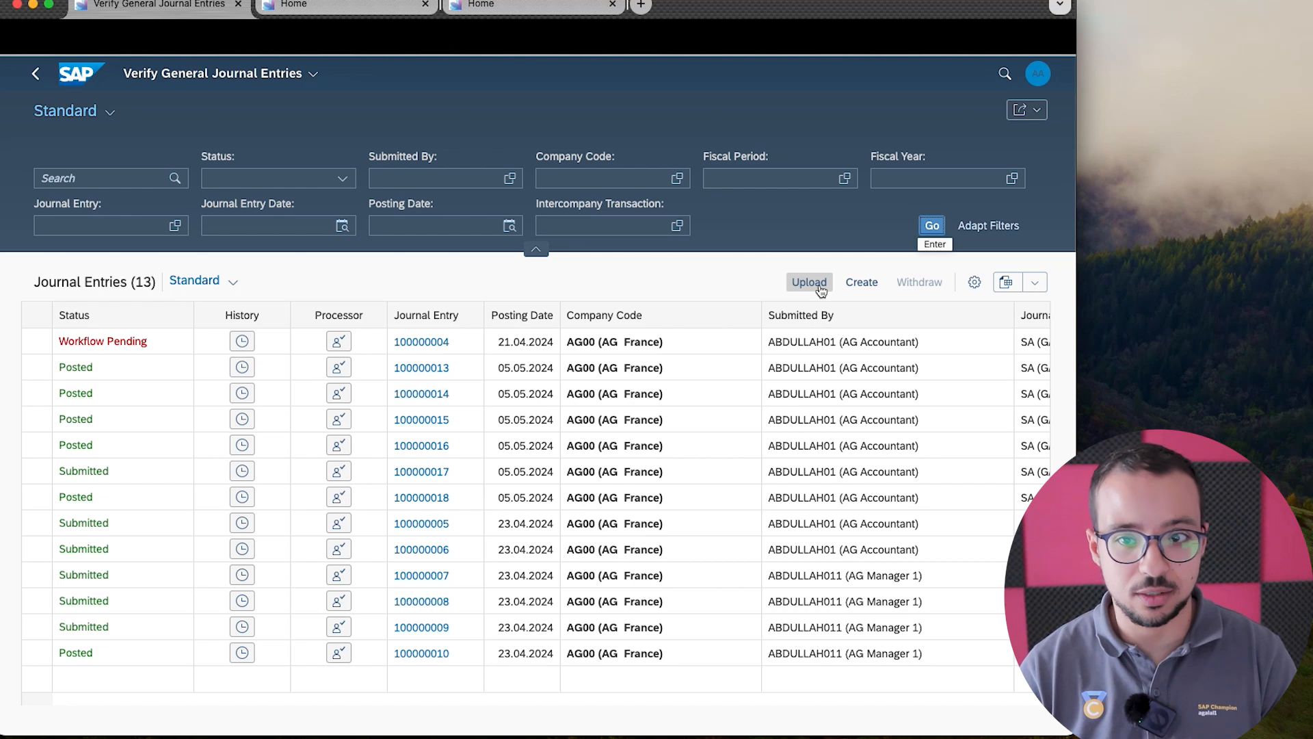
Create a new general journal entry in company code AG00 with journal entry date 05.05.2024.
click(863, 286)
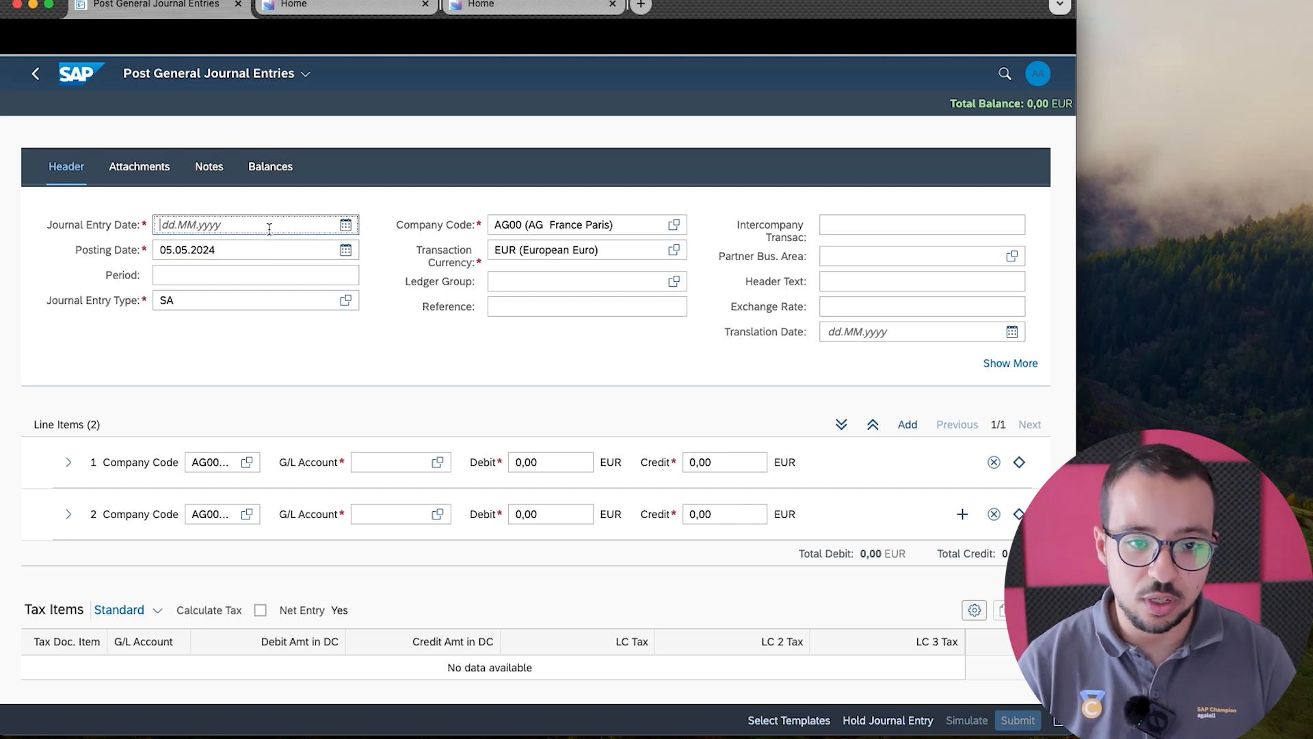
text(05)
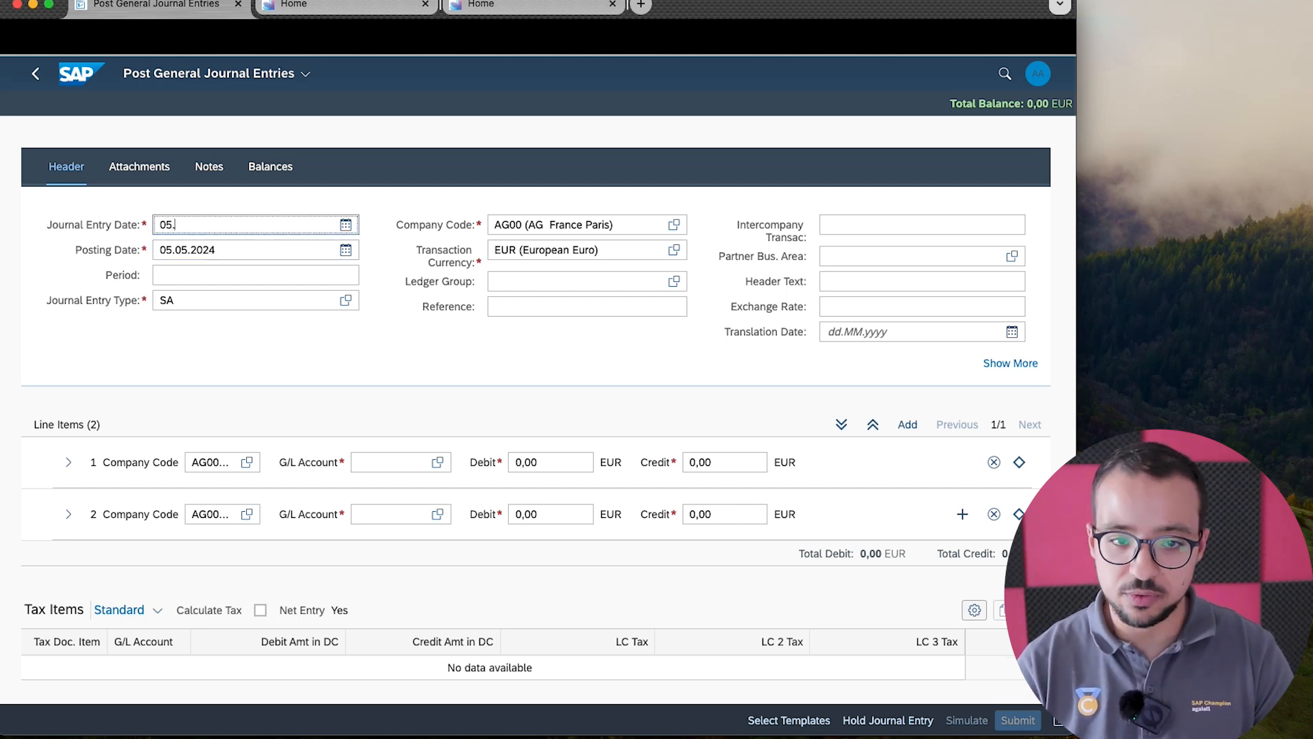
text(.05.2024)
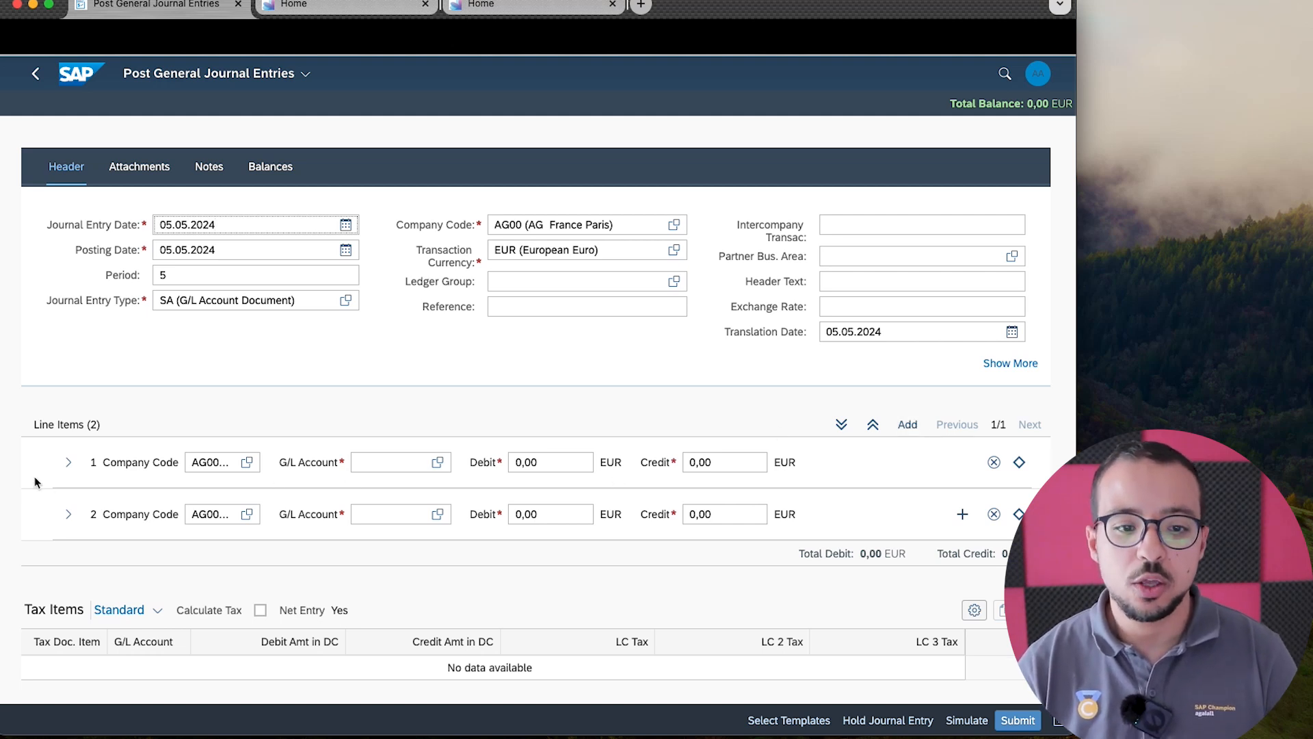
Fill in line item 1 with G/L account 310015 and a debit of 50.000 EUR.
click(377, 462)
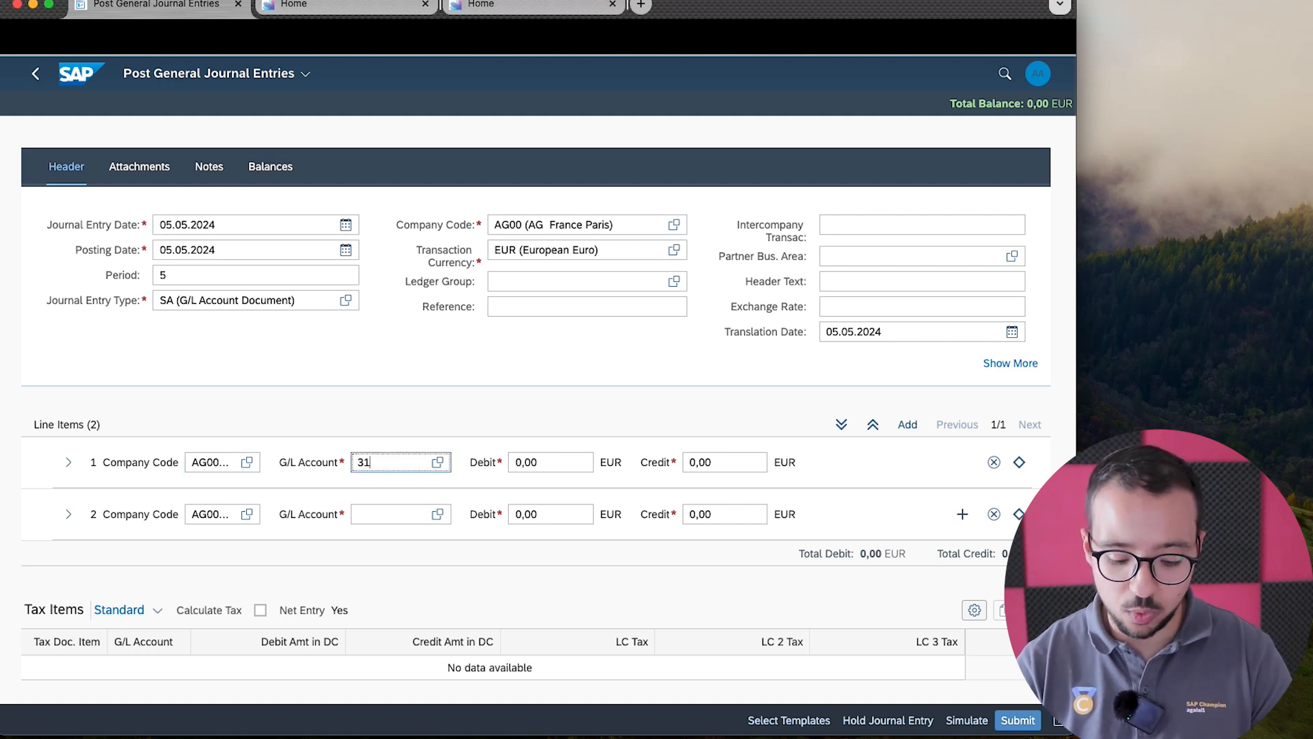
text(310015)
key(BackSpace)
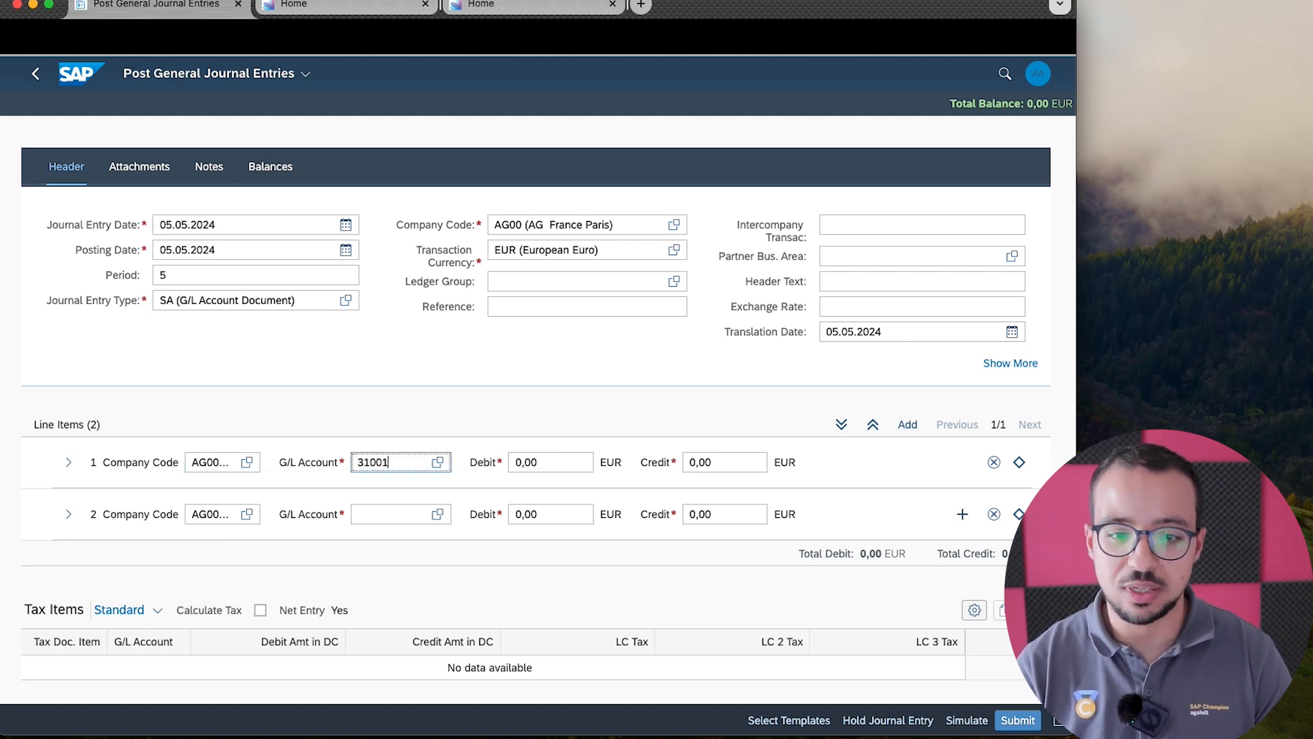
key(Return)
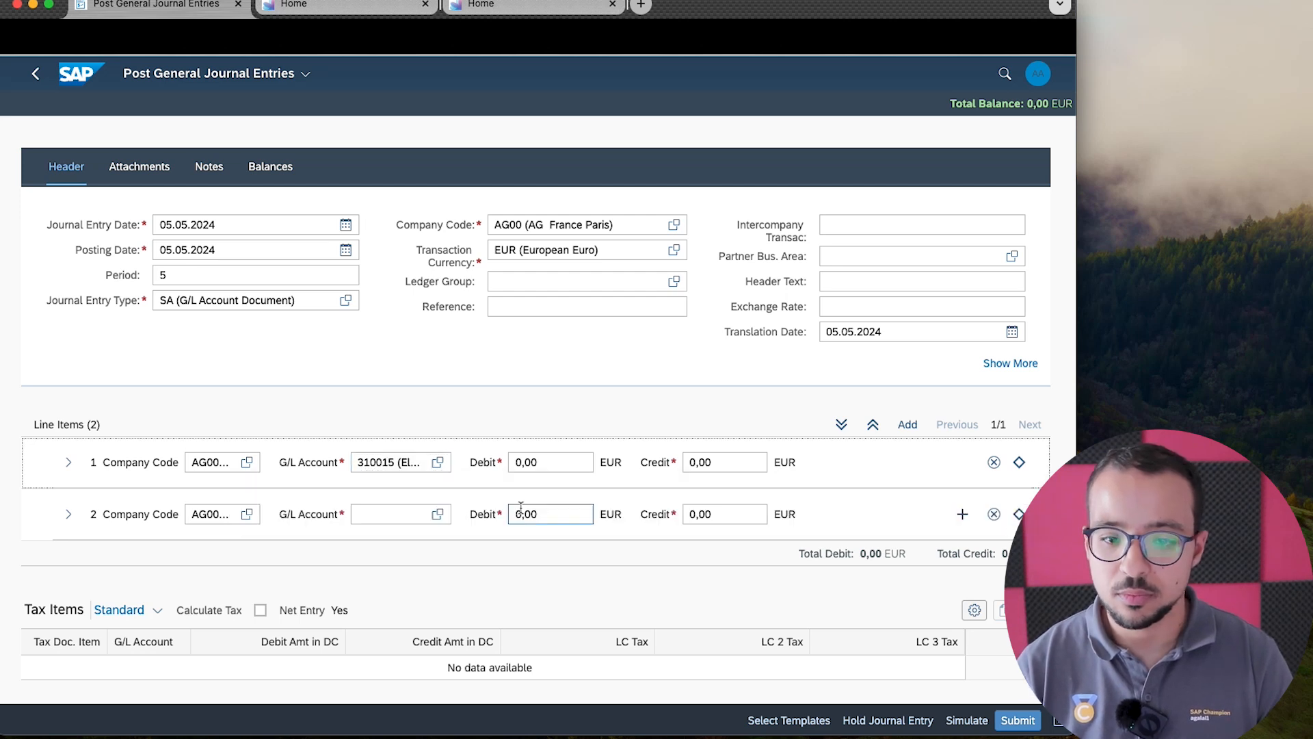
click(557, 462)
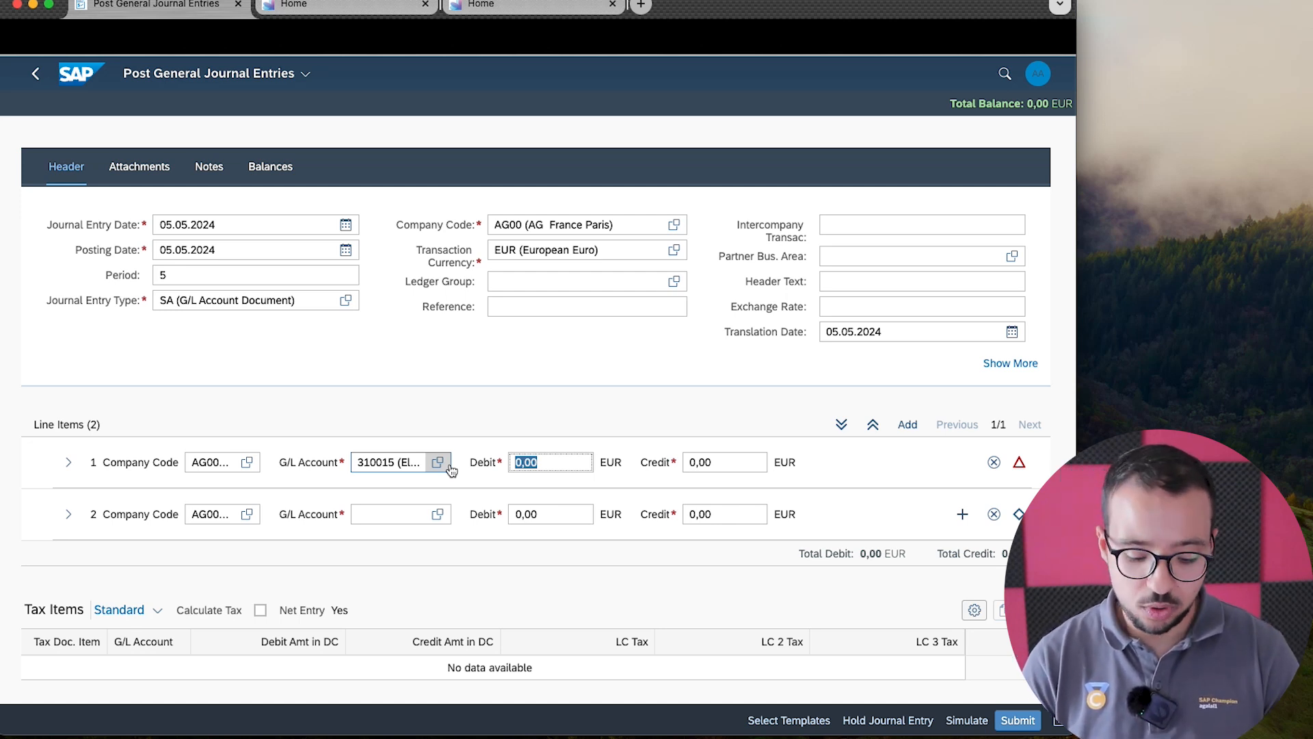
text(50000)
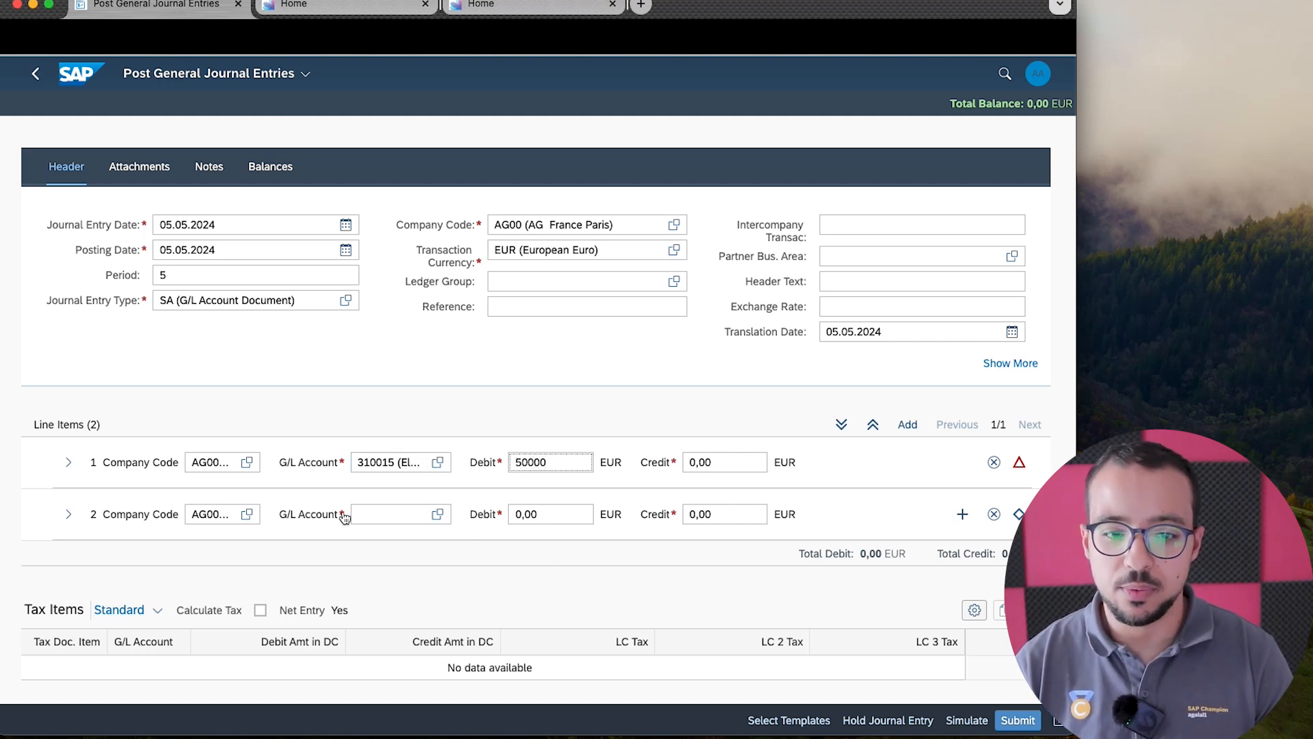
Fill in line item 2 with G/L account 150000 (Local Bank) and a credit of 50.000 EUR.
click(366, 513)
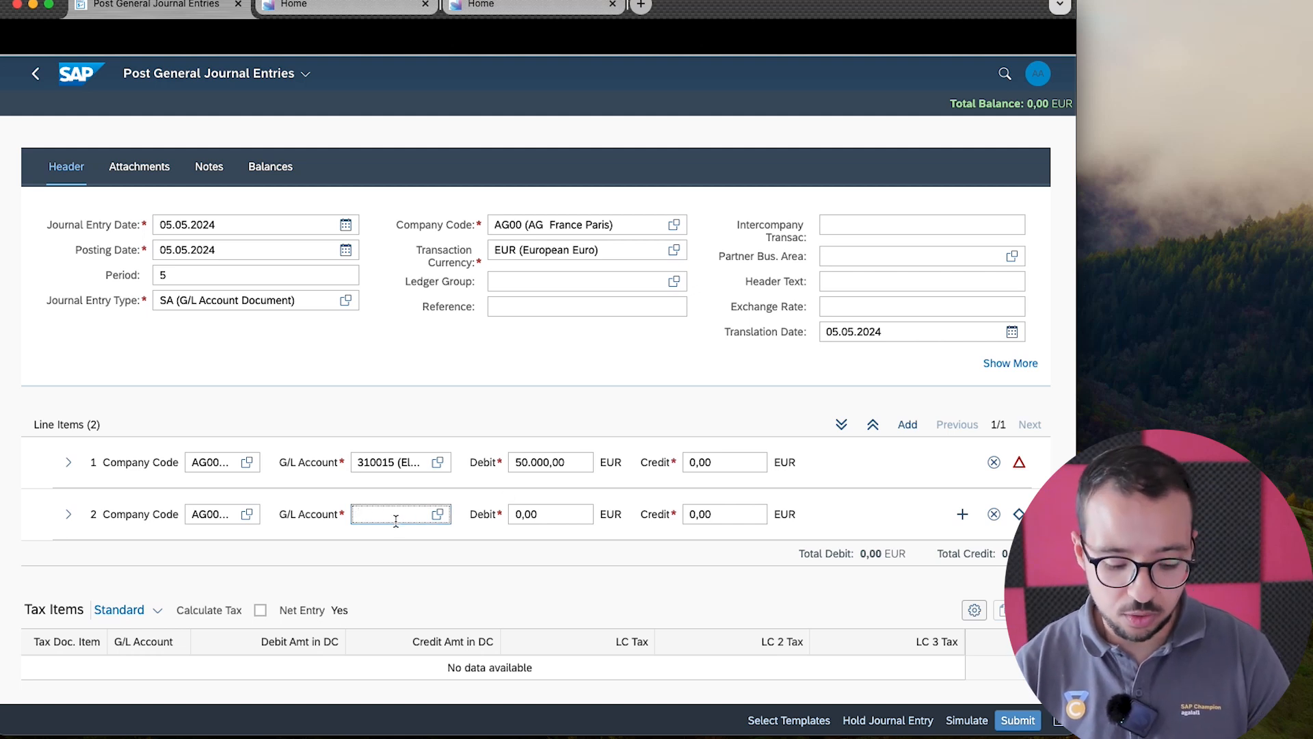
text(150000)
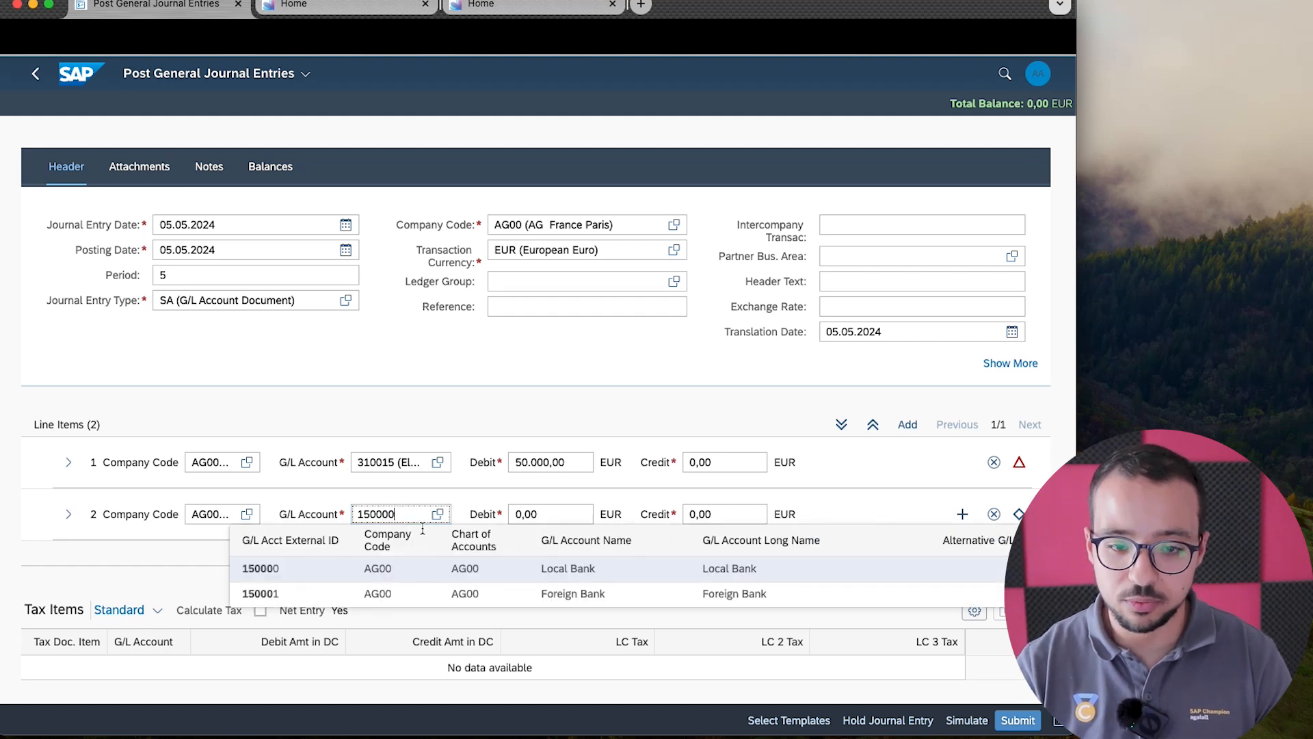
click(493, 571)
click(725, 514)
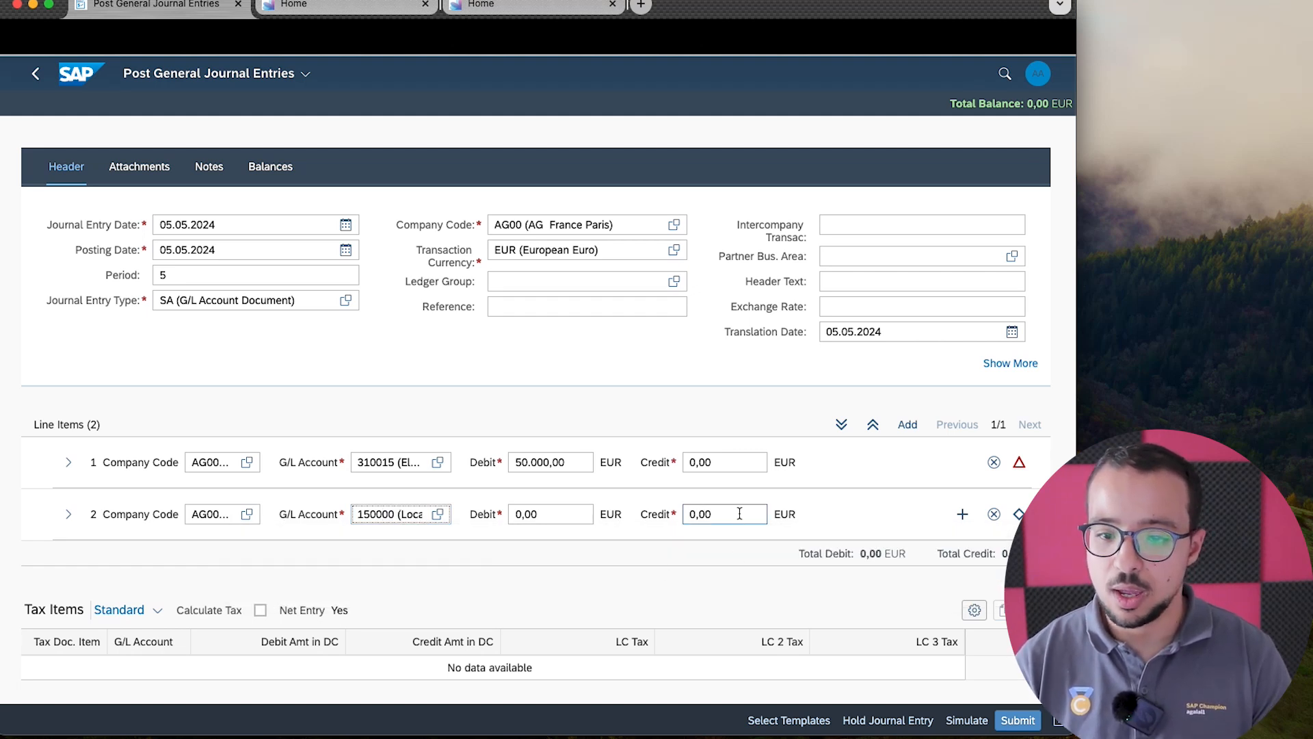
text(50.000)
key(Return)
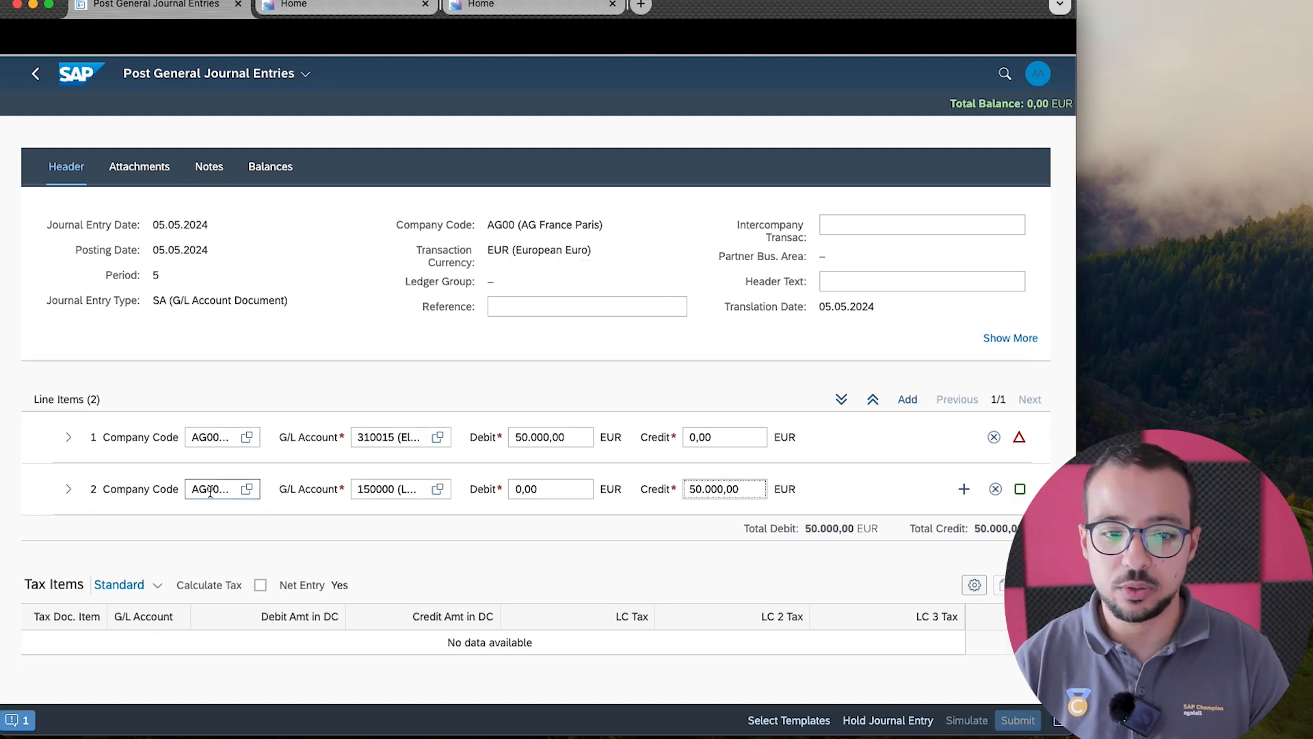
Expand the details of line item 1 and assign cost center 3000.
click(72, 446)
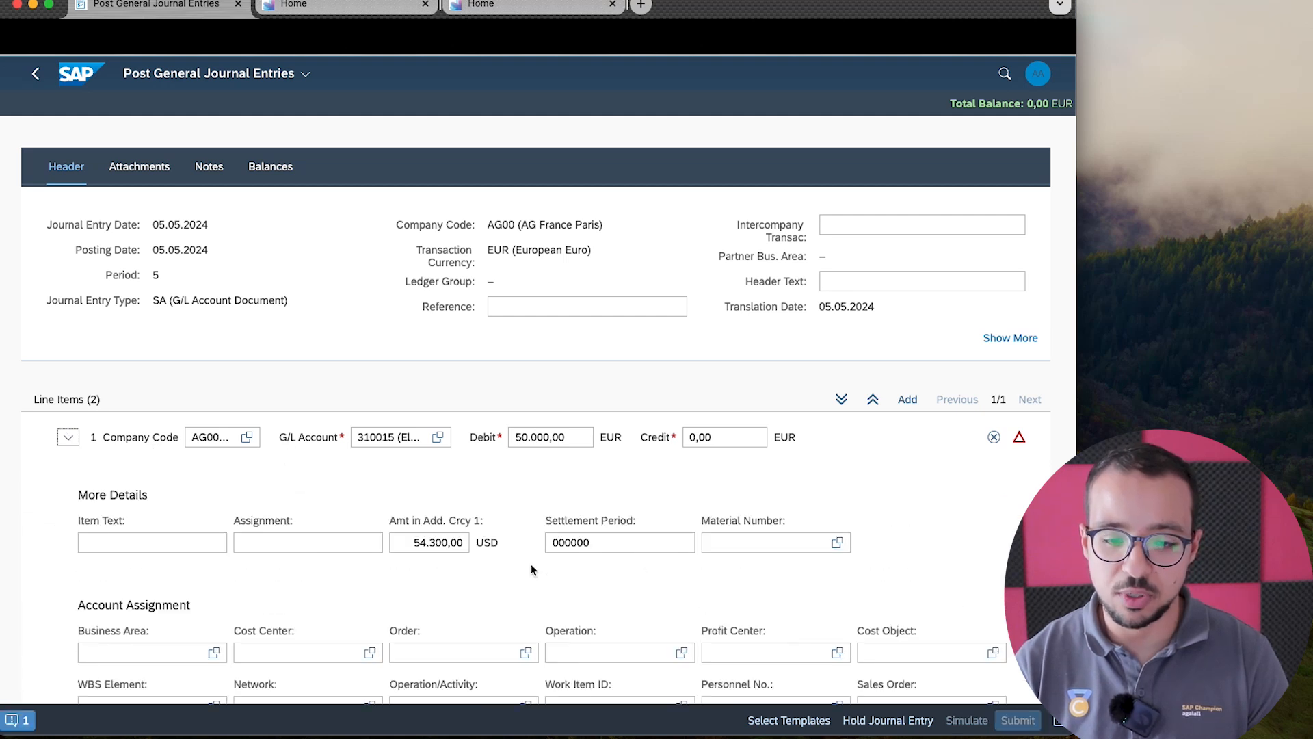
scroll(531, 566, down, 4)
click(281, 504)
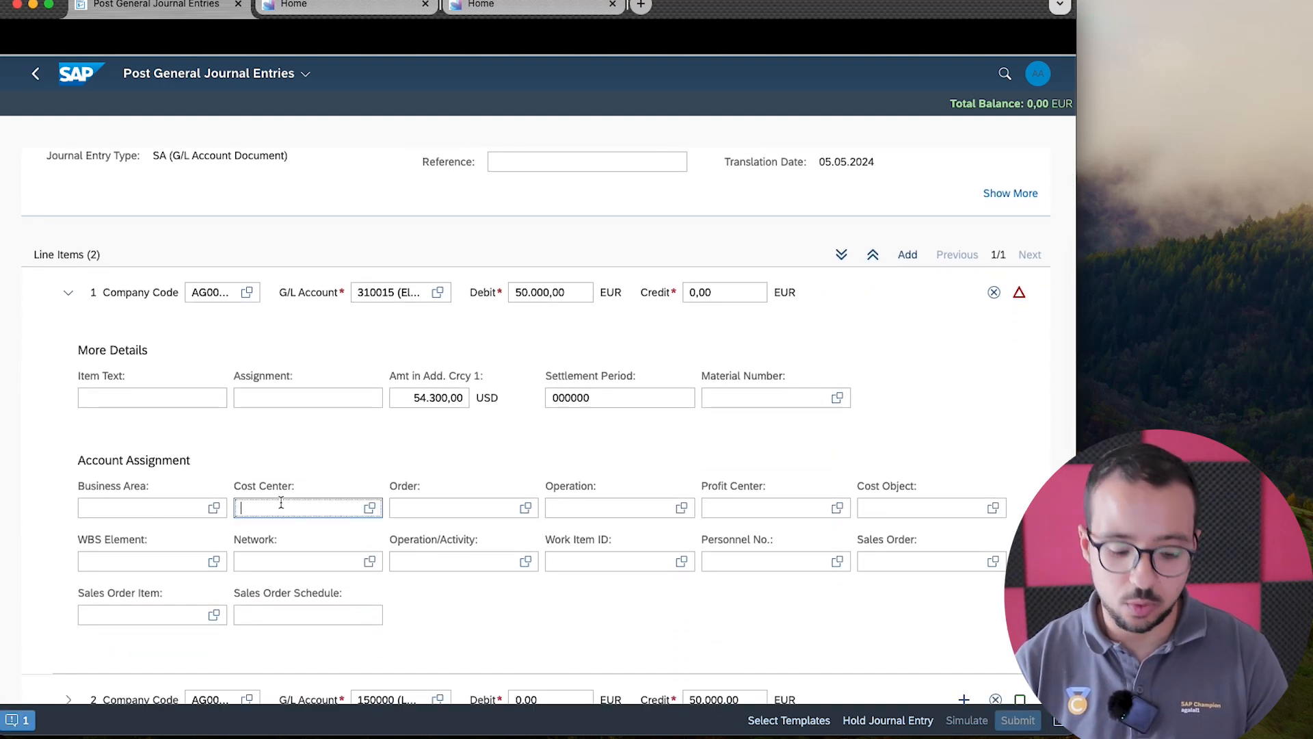
text(3000)
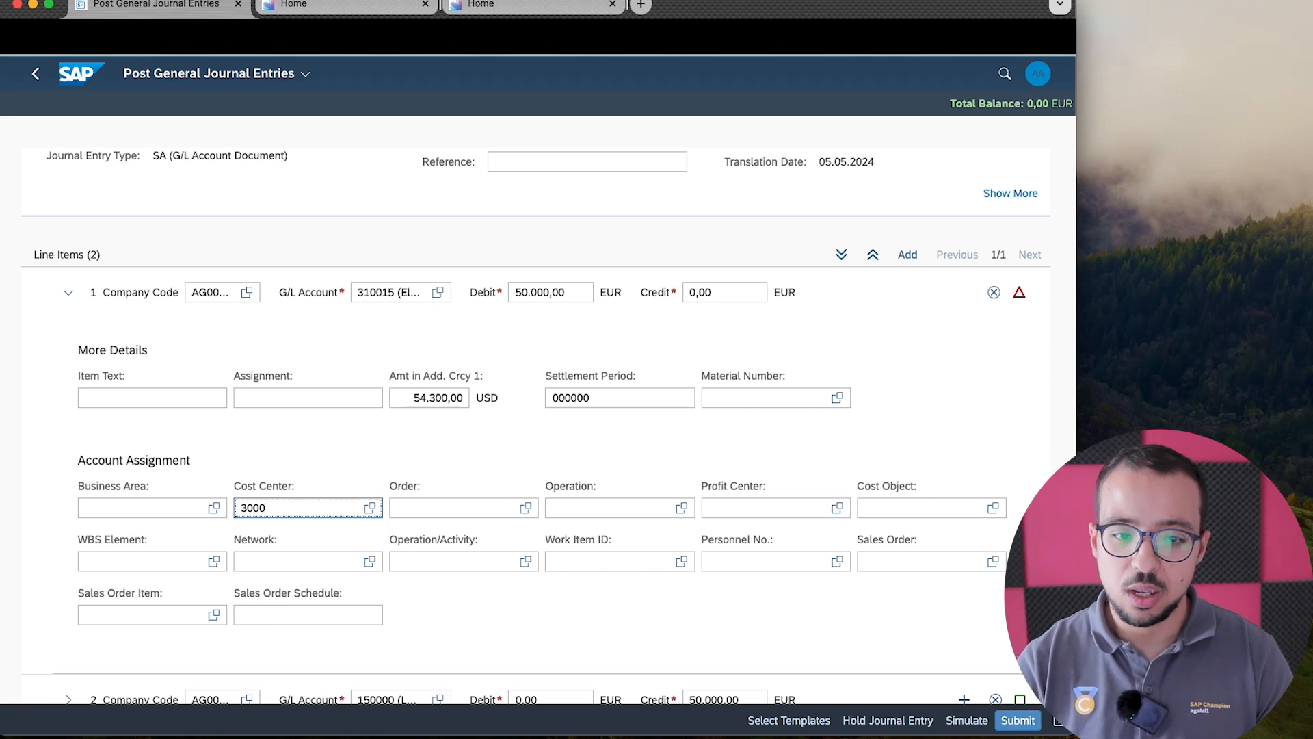
key(Return)
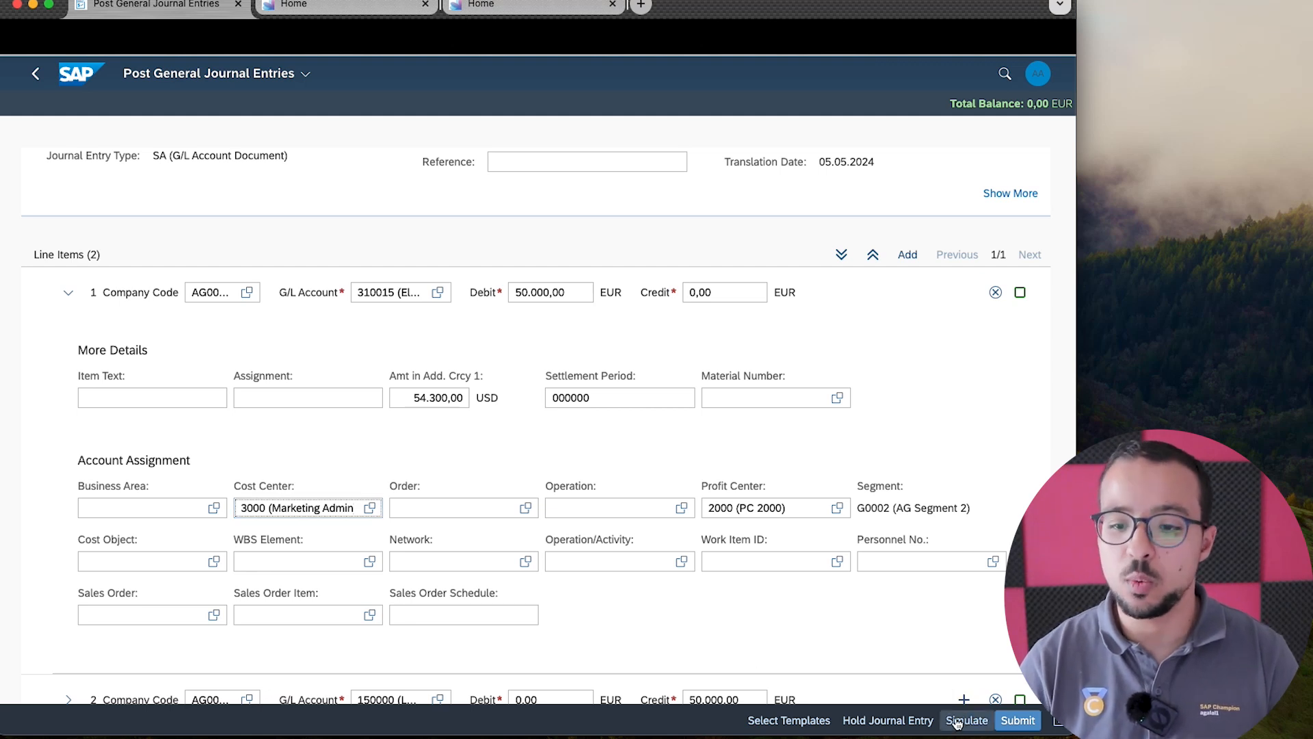
Submit the journal entry for verification, close the submission message, and return to the Verify General Journal Entries list.
click(1017, 722)
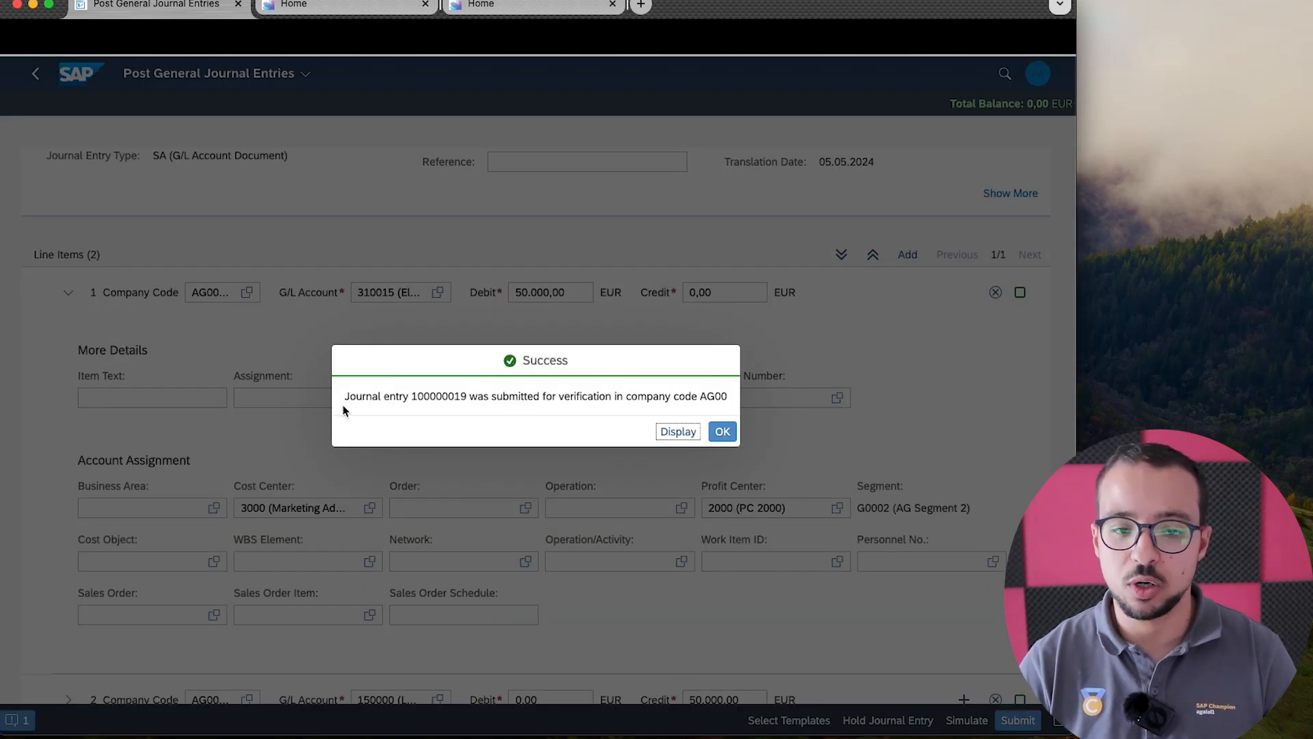
drag(471, 401, 453, 400)
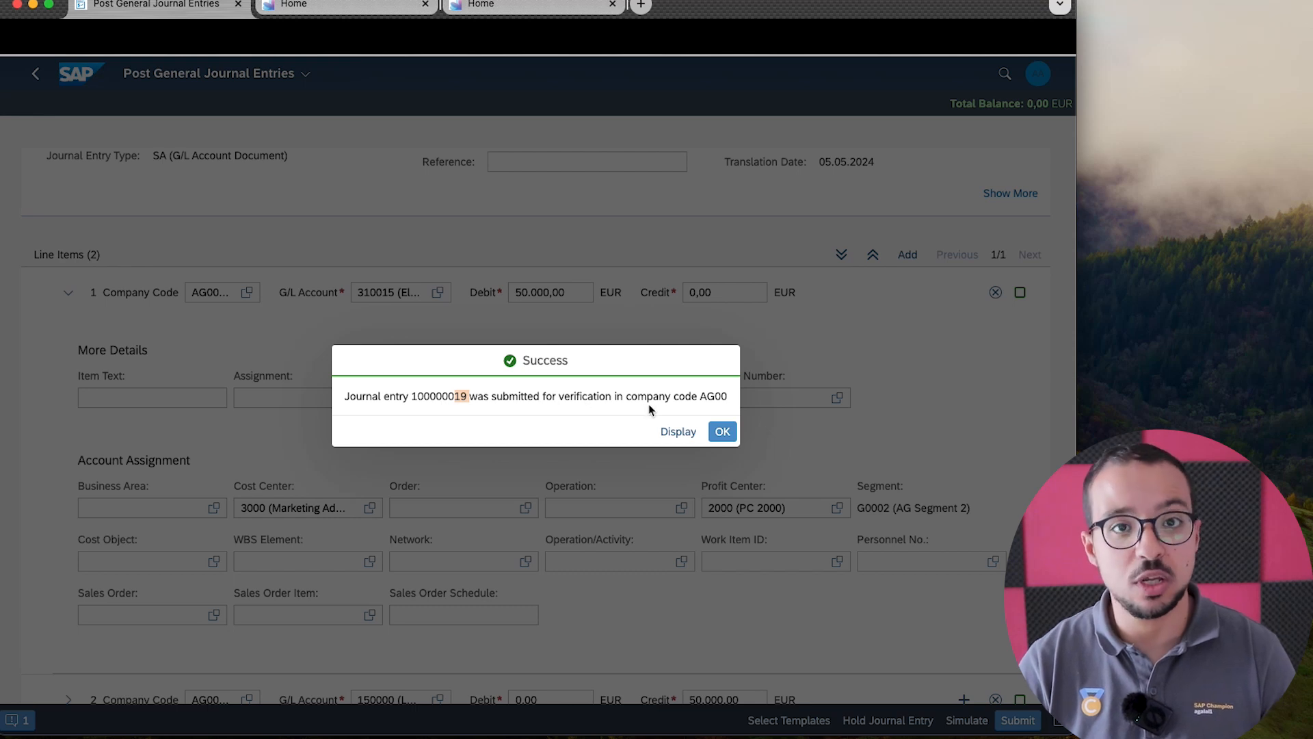
click(723, 431)
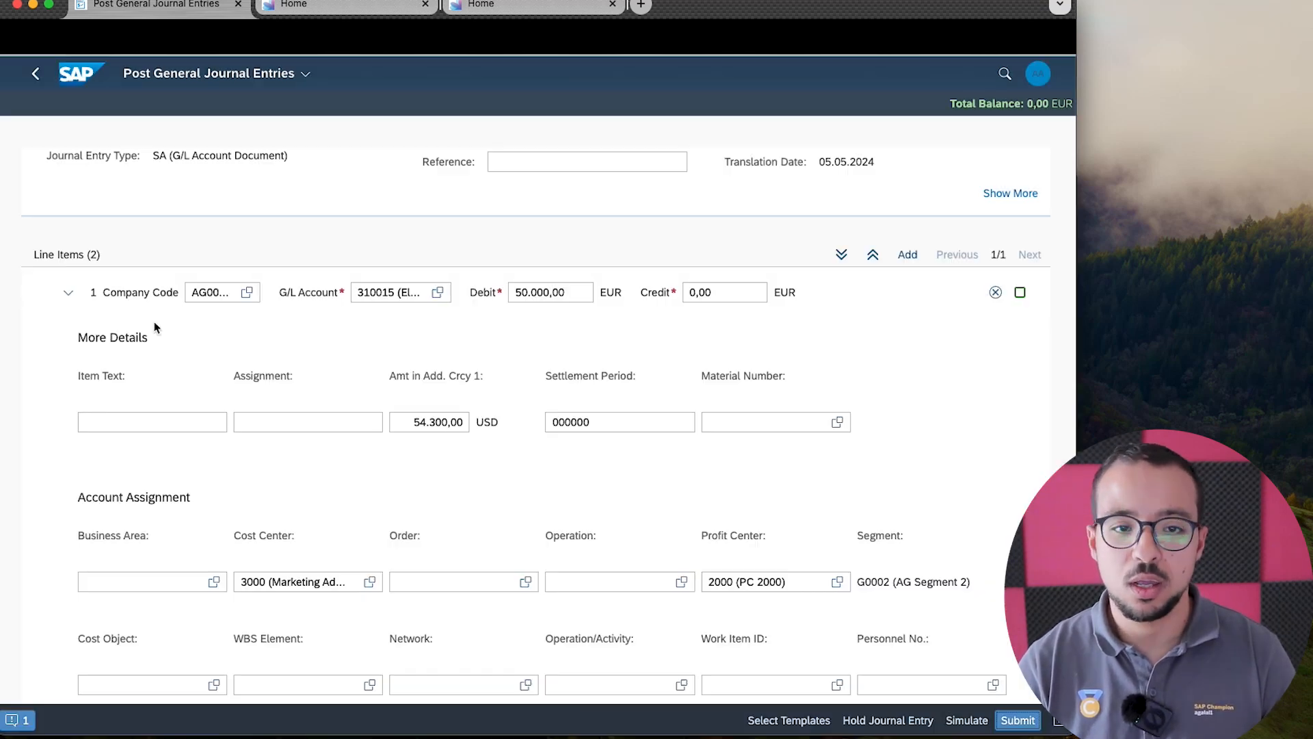
click(36, 73)
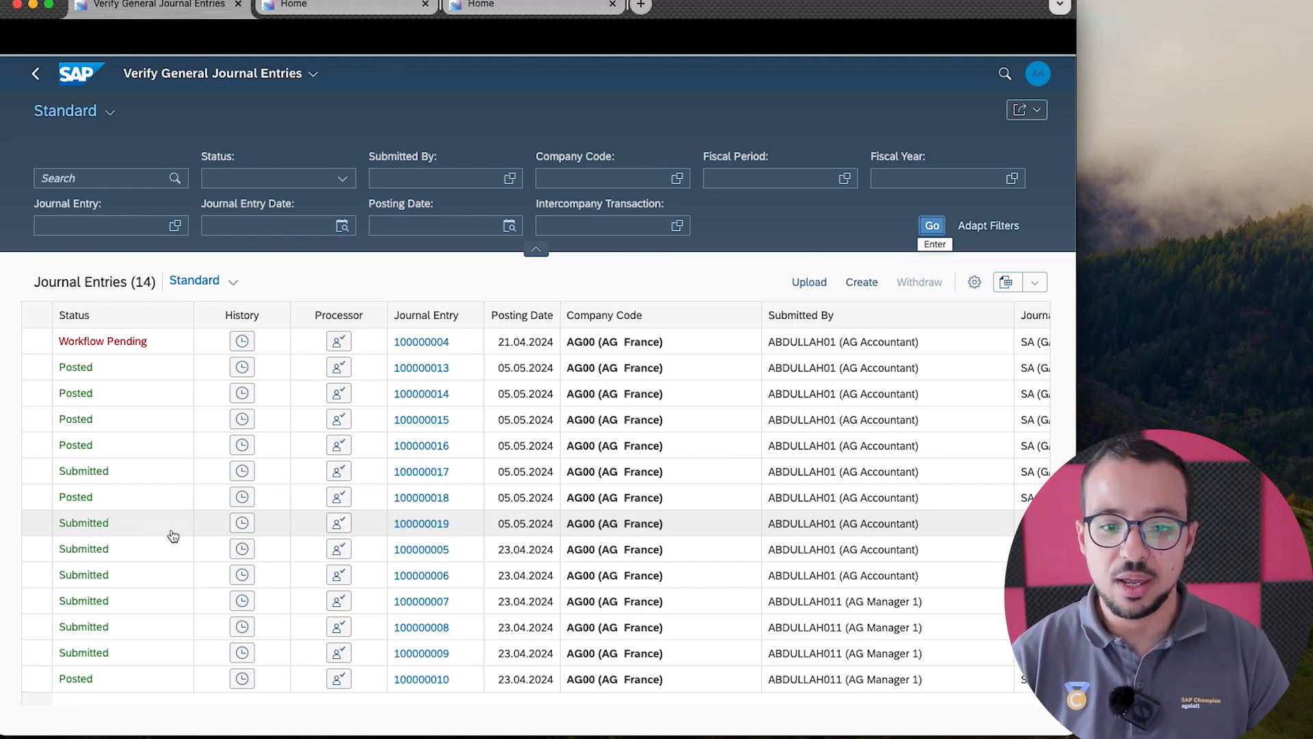
Review the newly submitted entry's history, including its actions, comments and attachments, and check its processors.
click(242, 529)
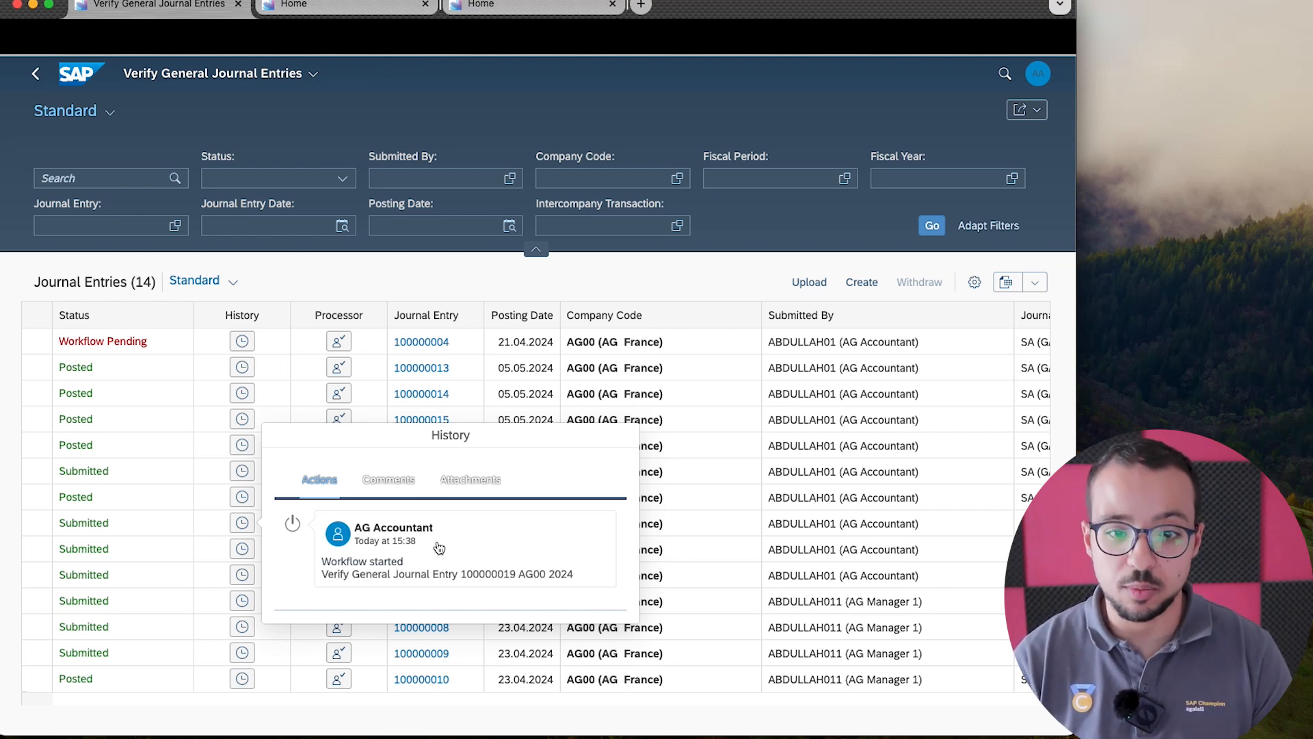
click(389, 480)
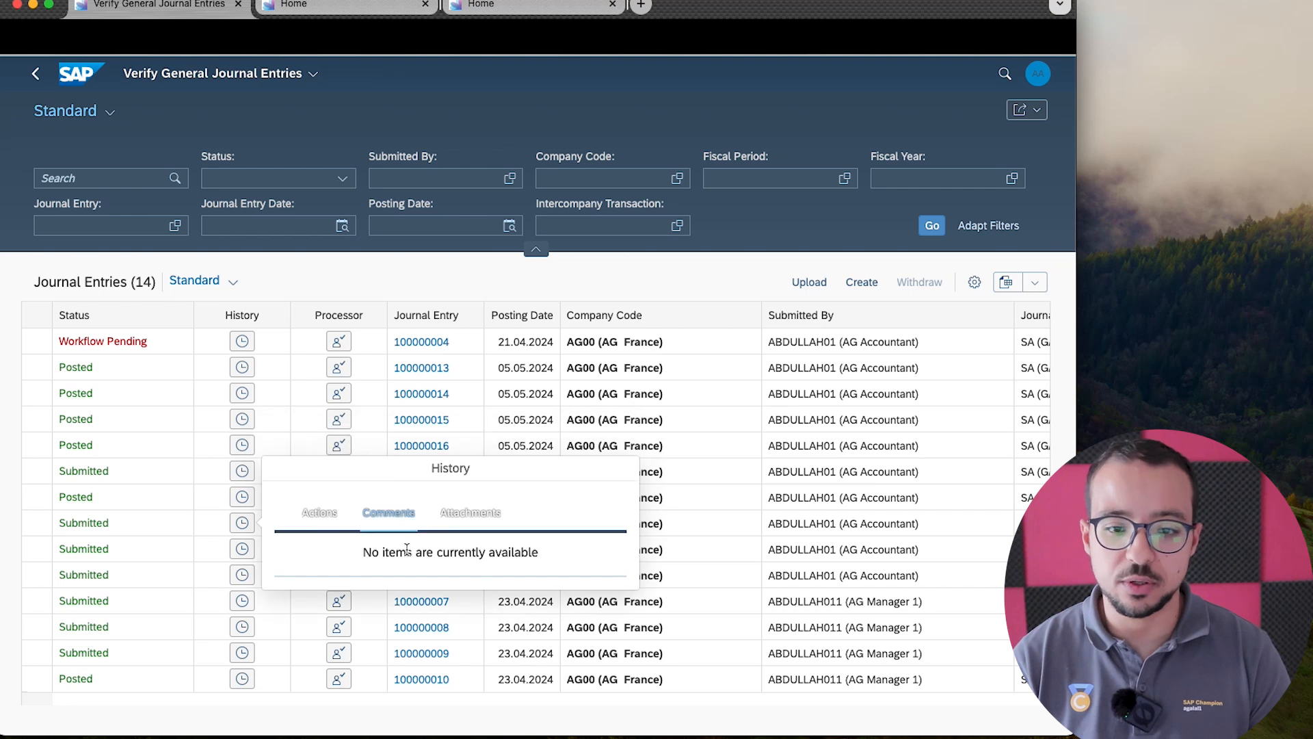
click(473, 515)
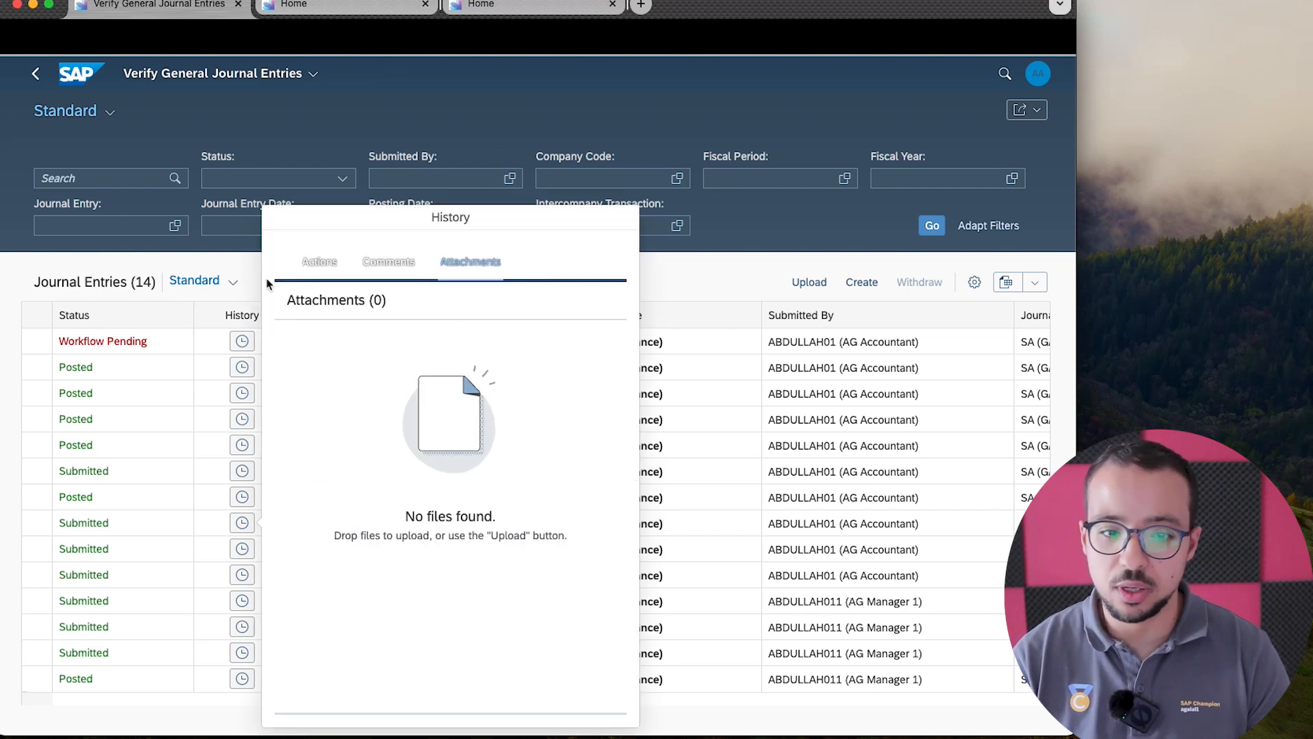
click(181, 416)
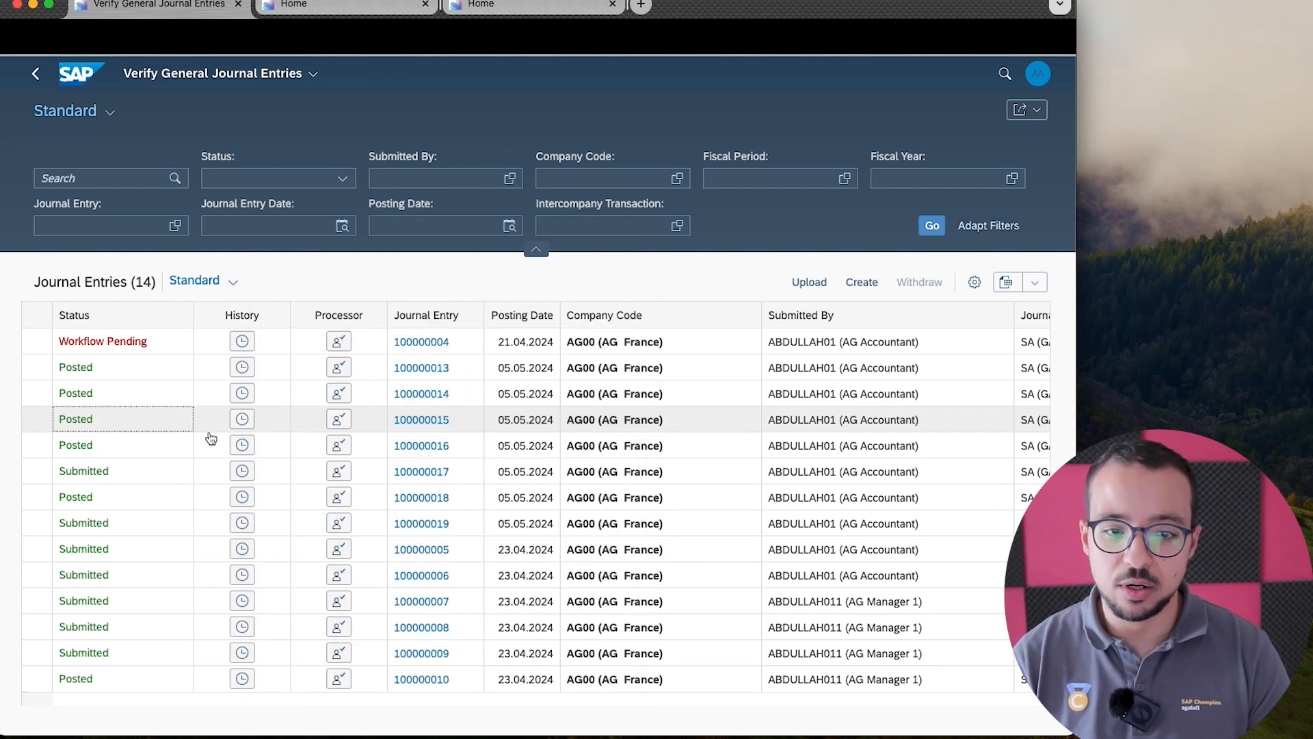
click(339, 527)
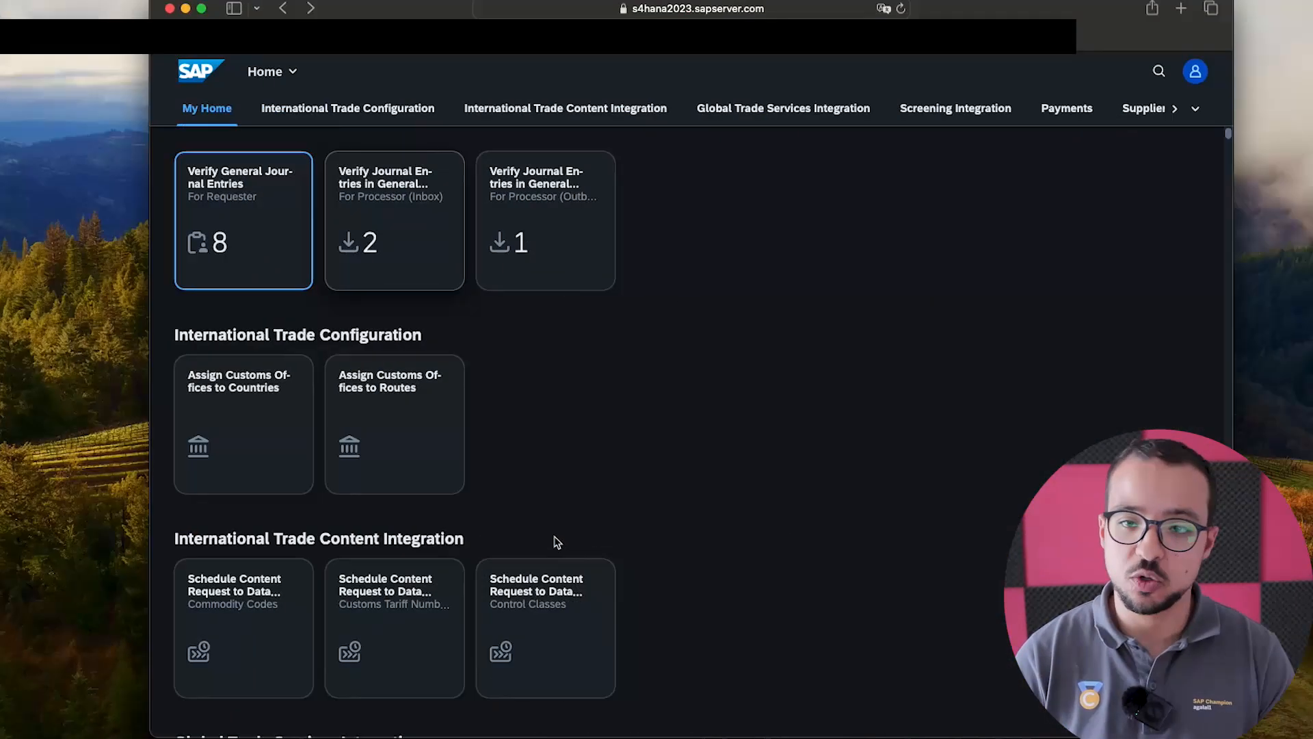
In the approver's browser session, check the signed-in user and open Verify Journal Entries in General Ledger for Processor (Inbox).
click(1038, 76)
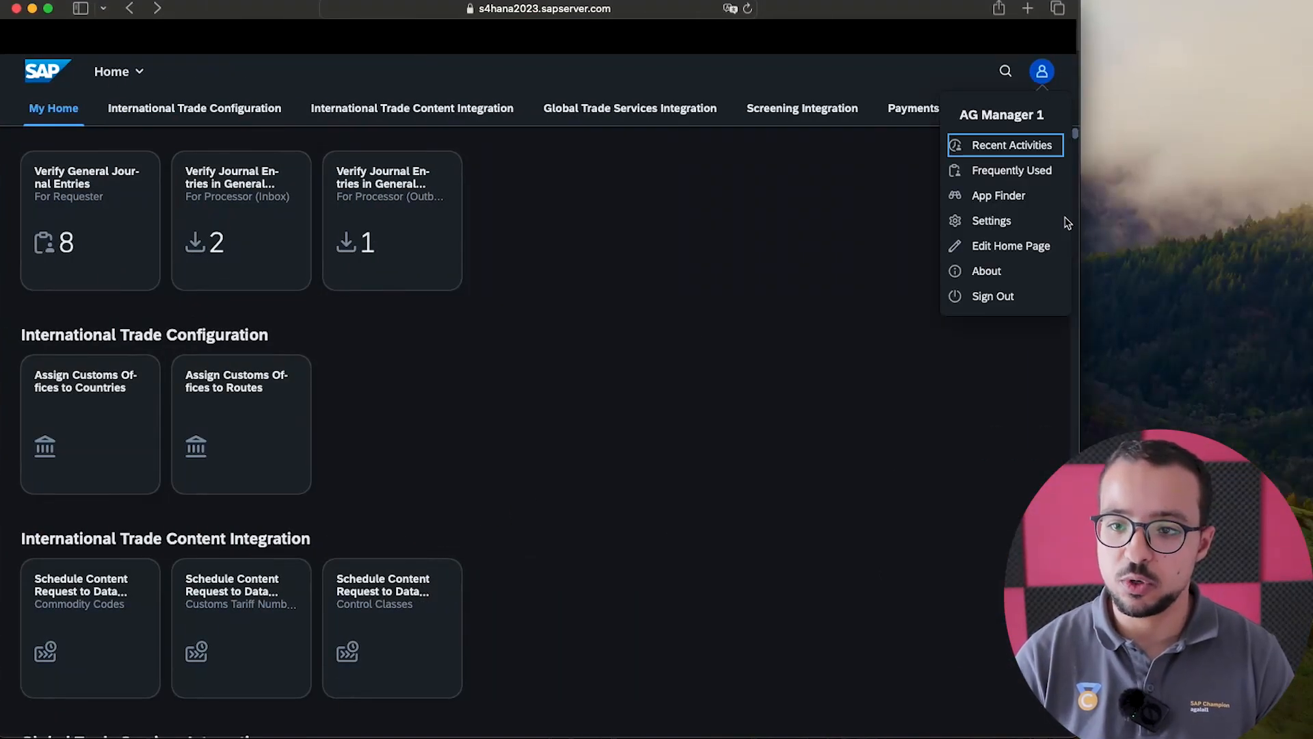
click(713, 286)
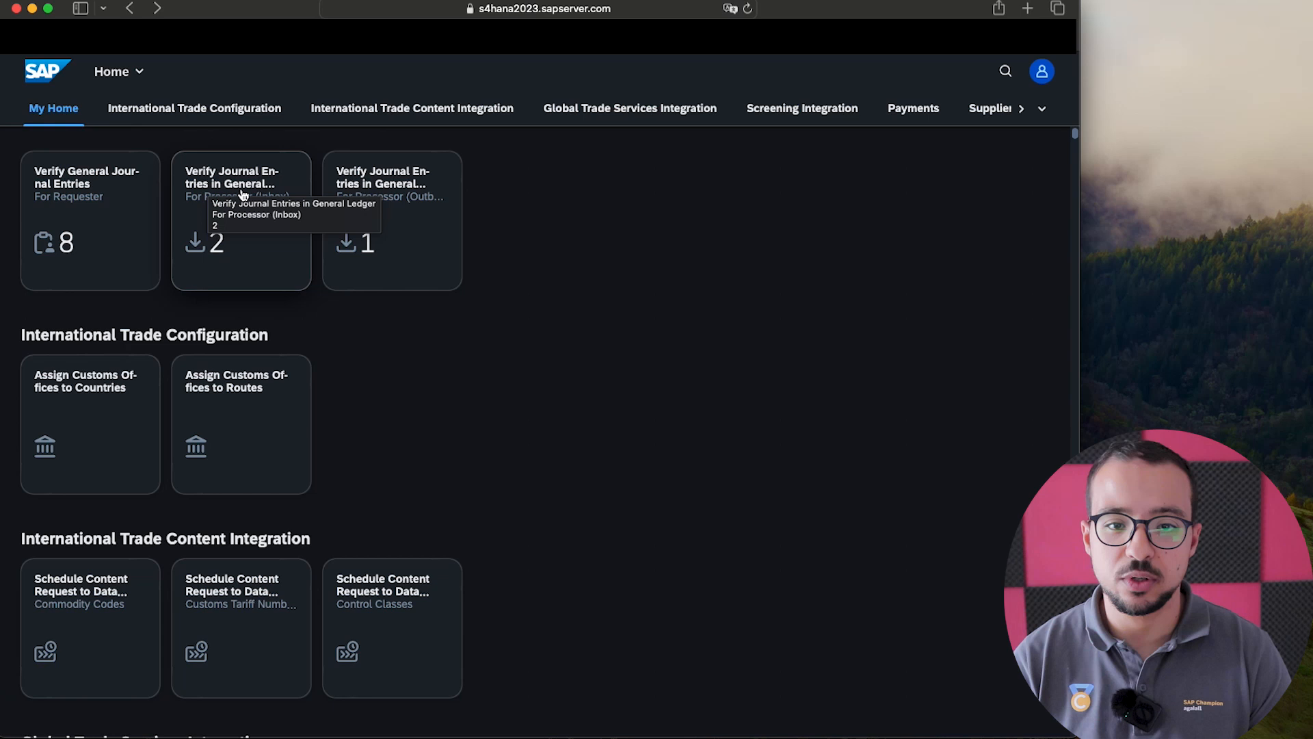
scroll(212, 249, down, 1)
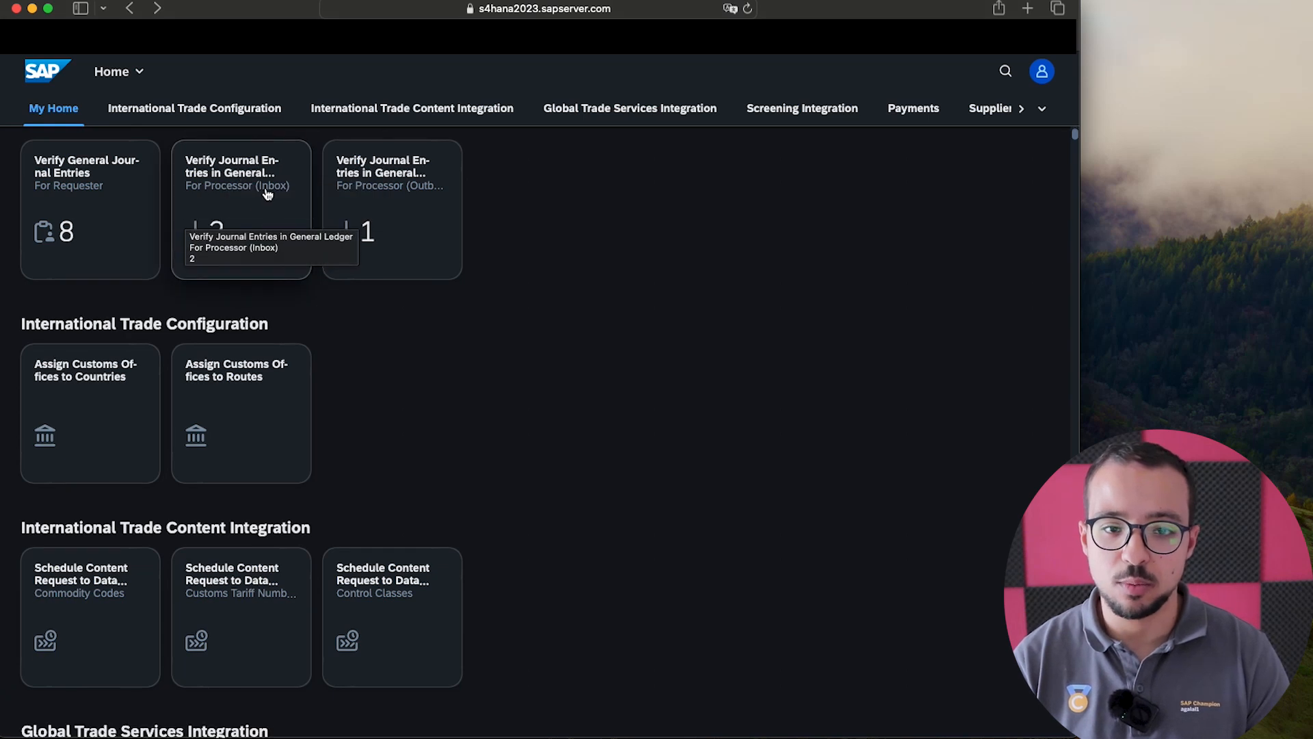
click(231, 207)
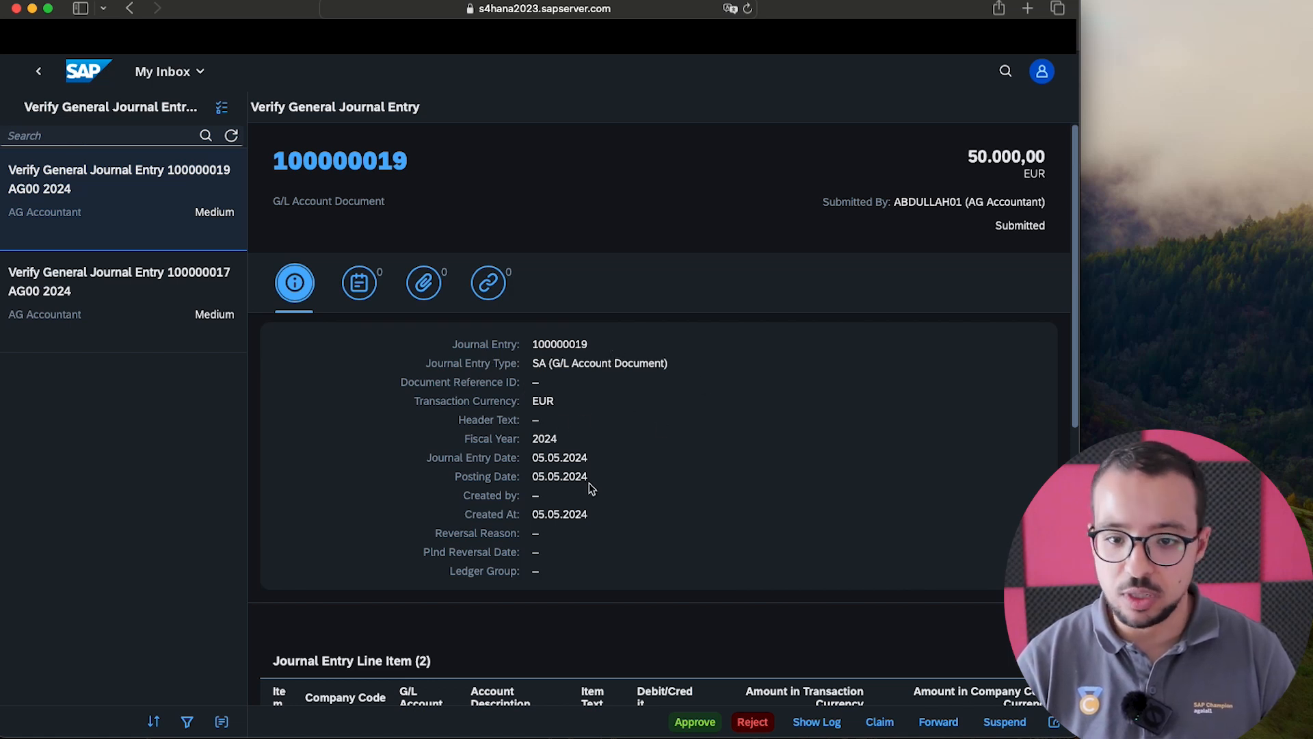
Review the submitted journal entry's header details and the accounts, amounts and assignments of its two line items.
scroll(575, 489, down, 2)
scroll(574, 445, down, 8)
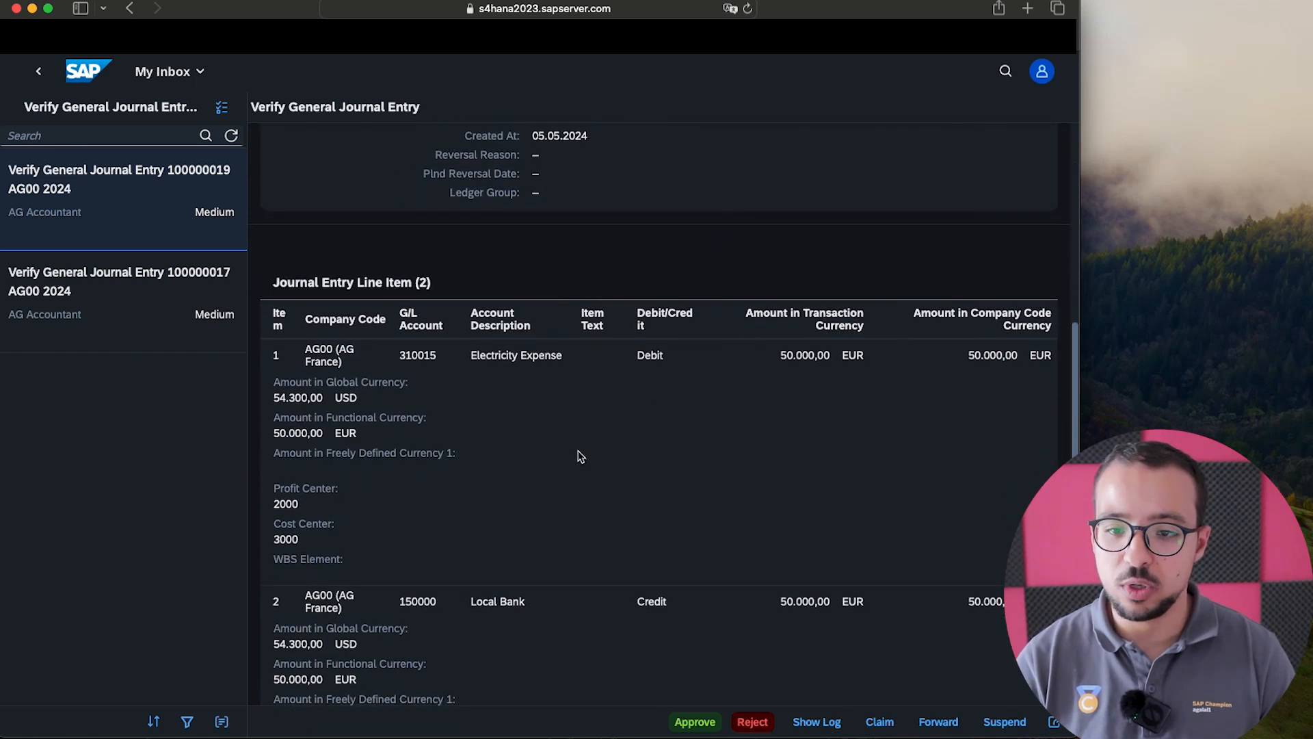
scroll(580, 457, down, 2)
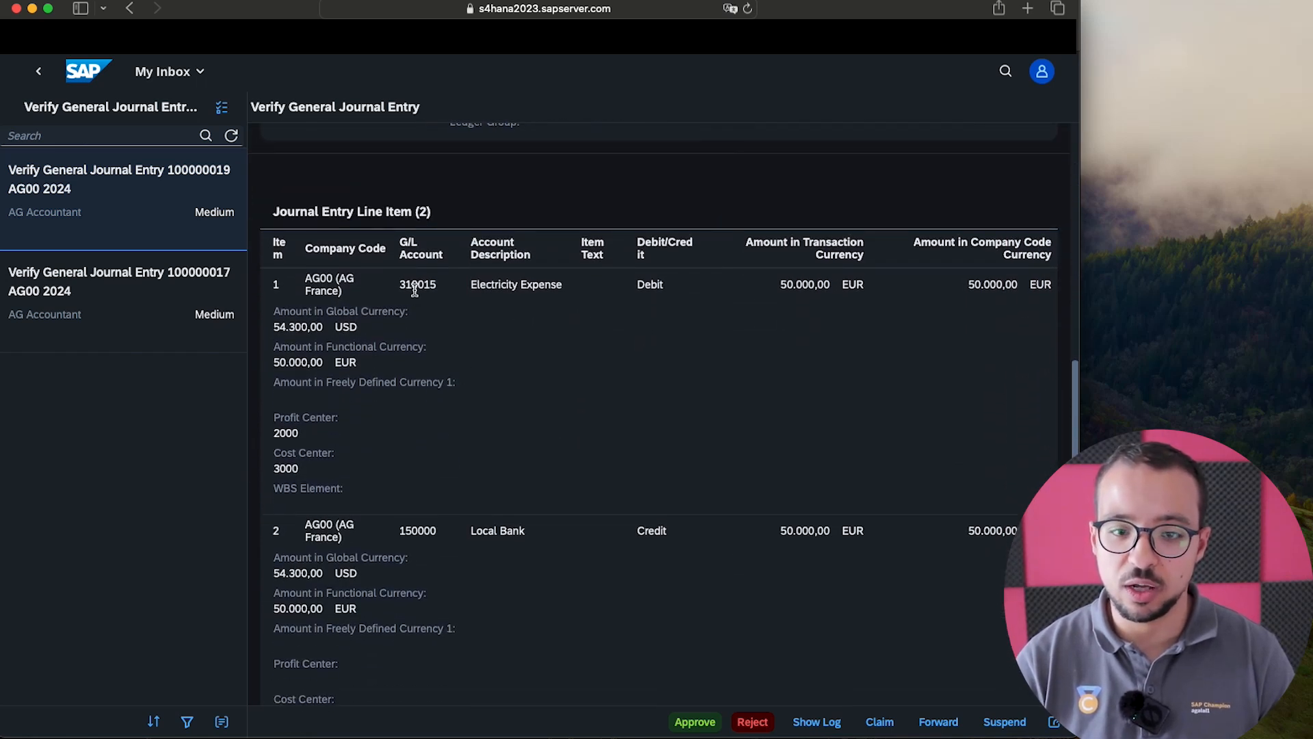
drag(381, 285, 918, 294)
drag(387, 535, 536, 552)
scroll(552, 556, down, 1)
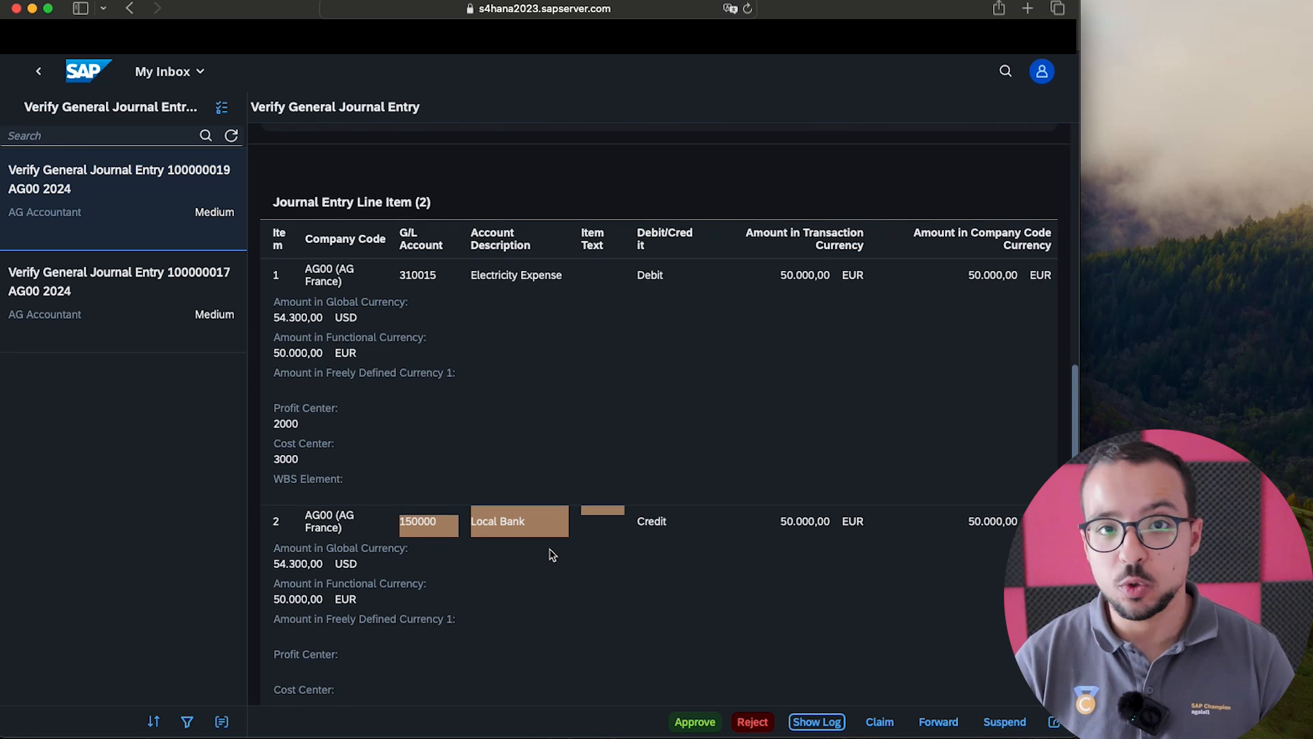
Check the journal entry's workflow log and task log, and approve the entry with the decision note "Correct doc".
click(818, 721)
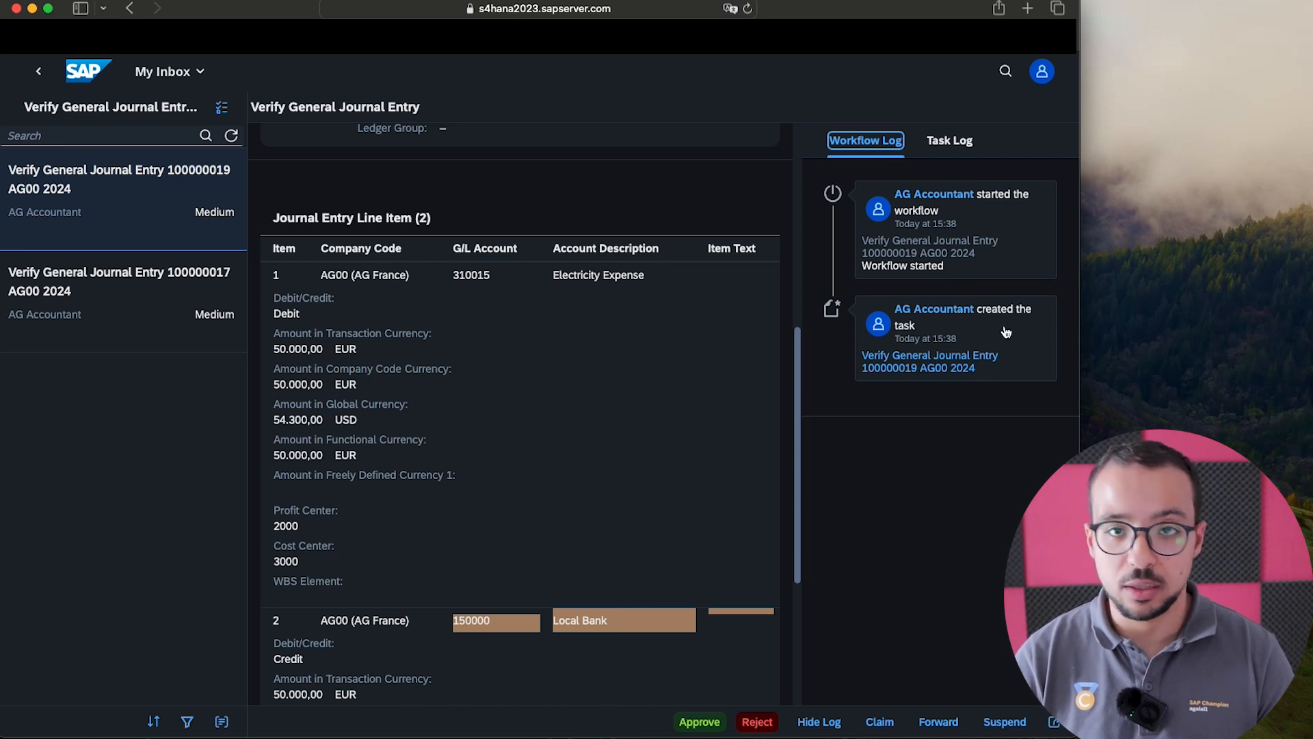
click(945, 142)
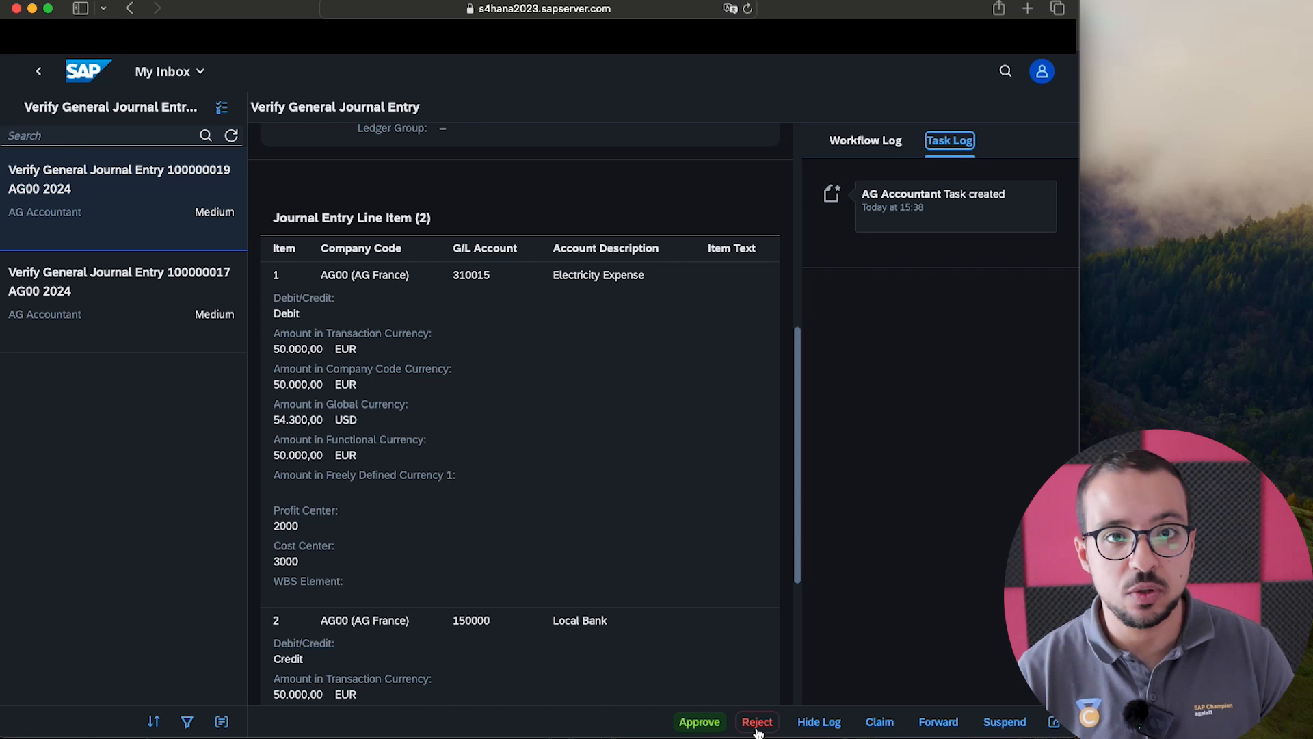
click(700, 722)
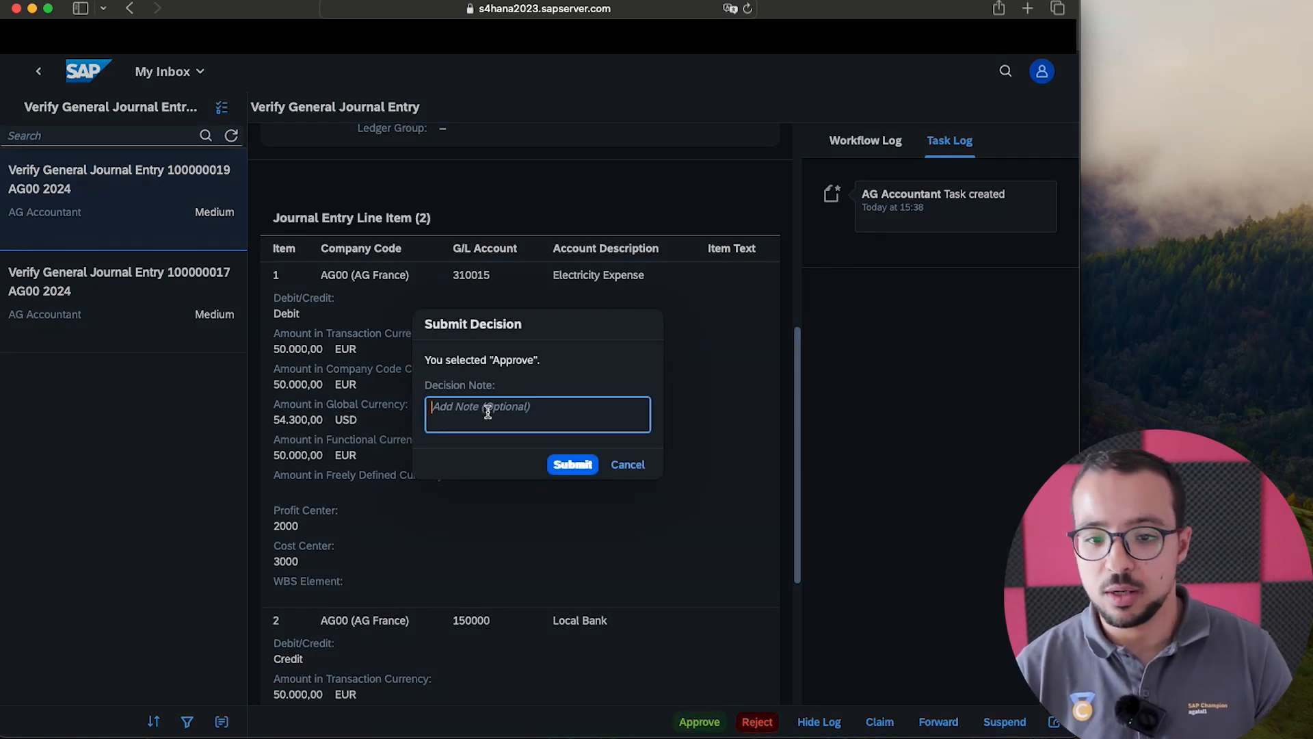
text(Correct doc)
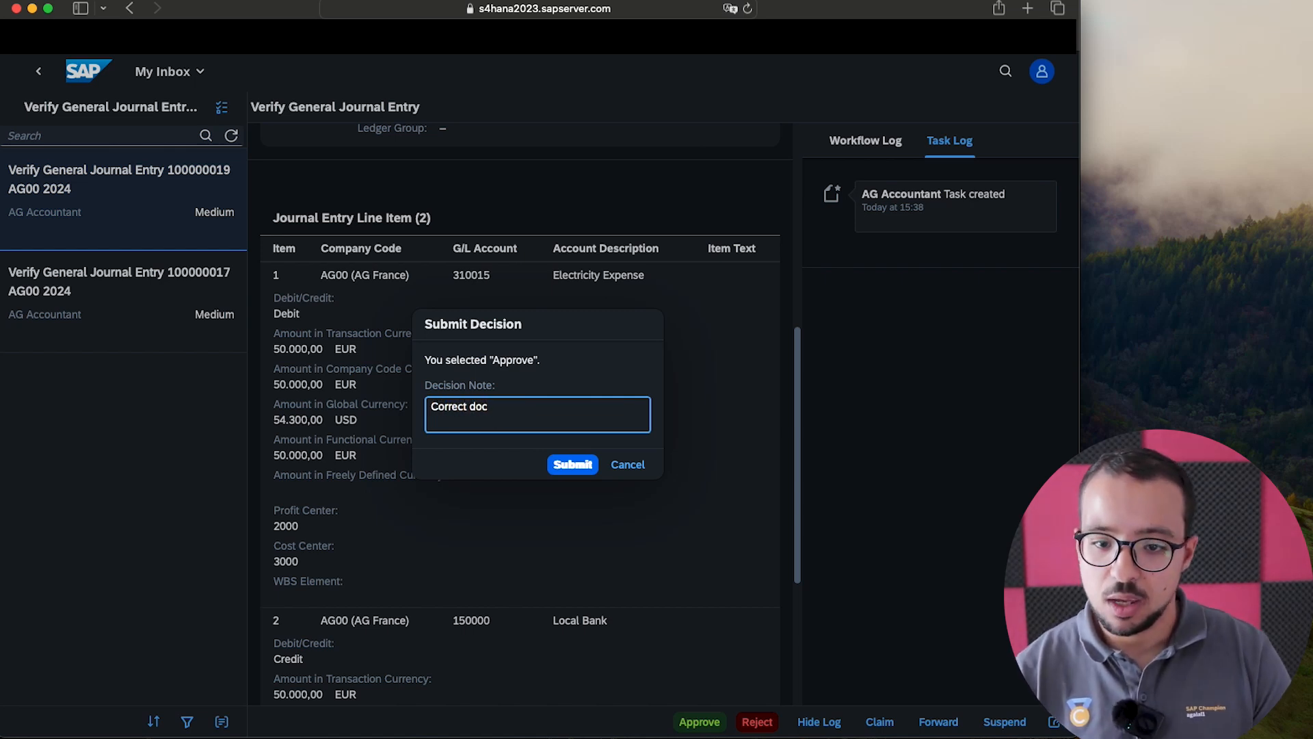
click(578, 464)
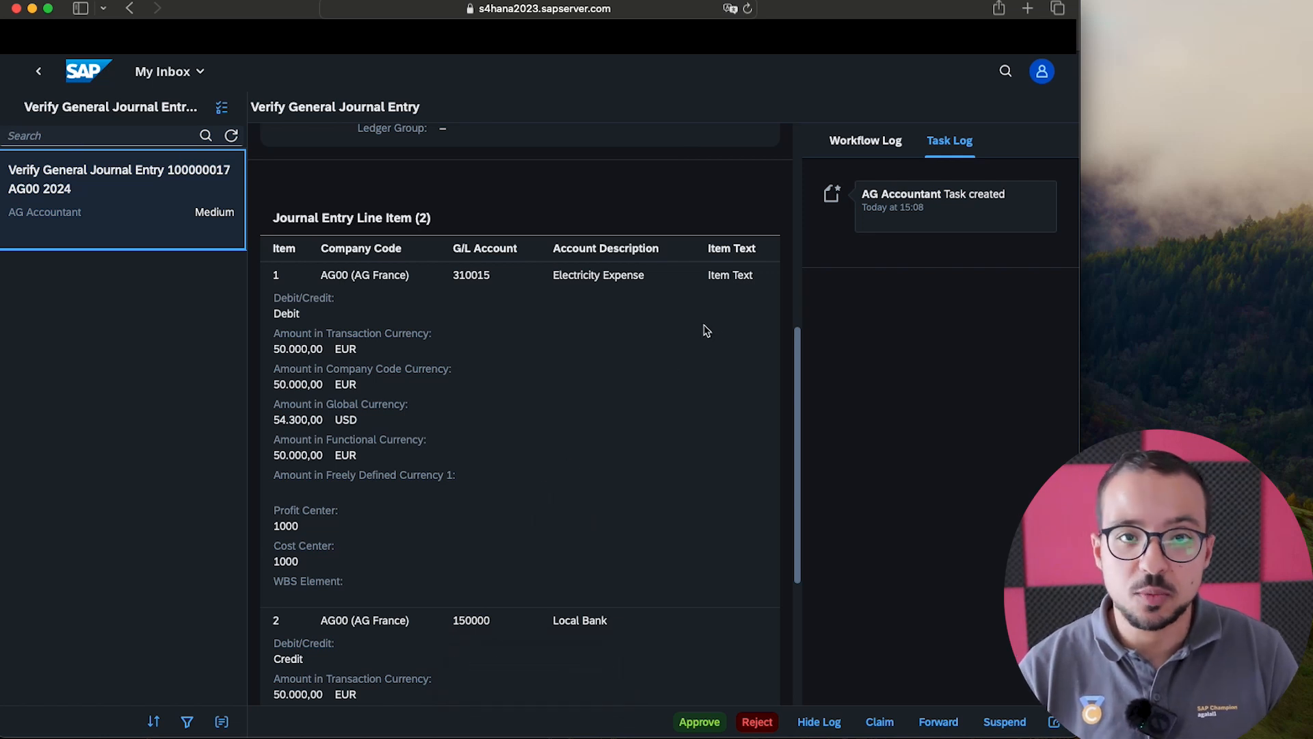
In the requester's browser session, refresh the journal entries list and check the approved entry's current processor and history of actions.
key(ctrl+Left)
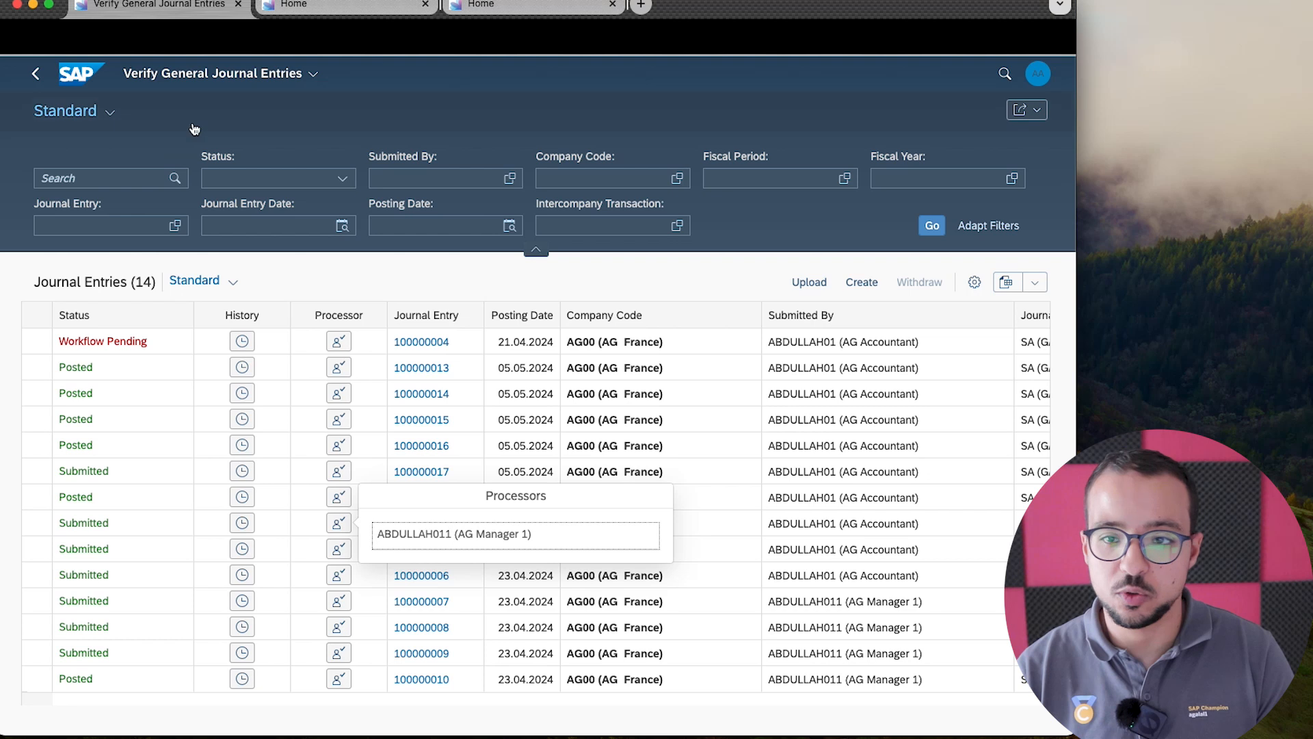
click(933, 225)
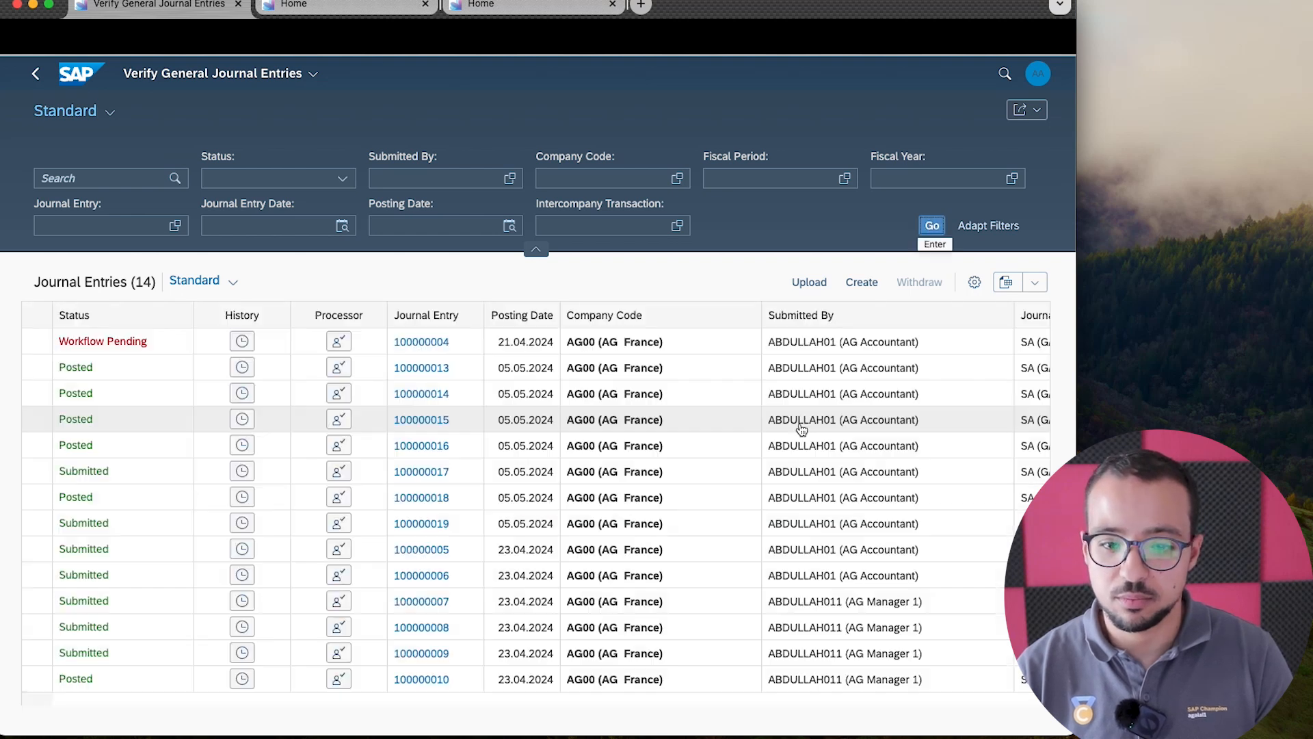
click(338, 527)
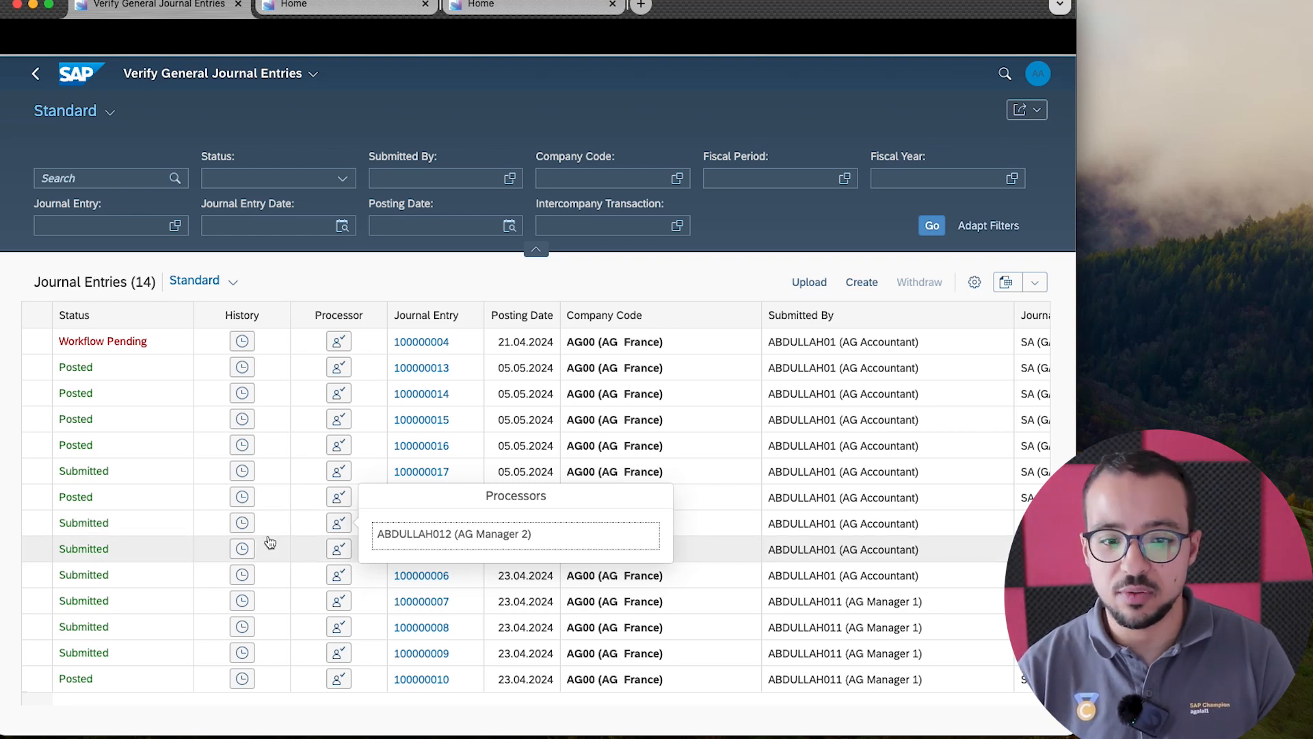
click(244, 525)
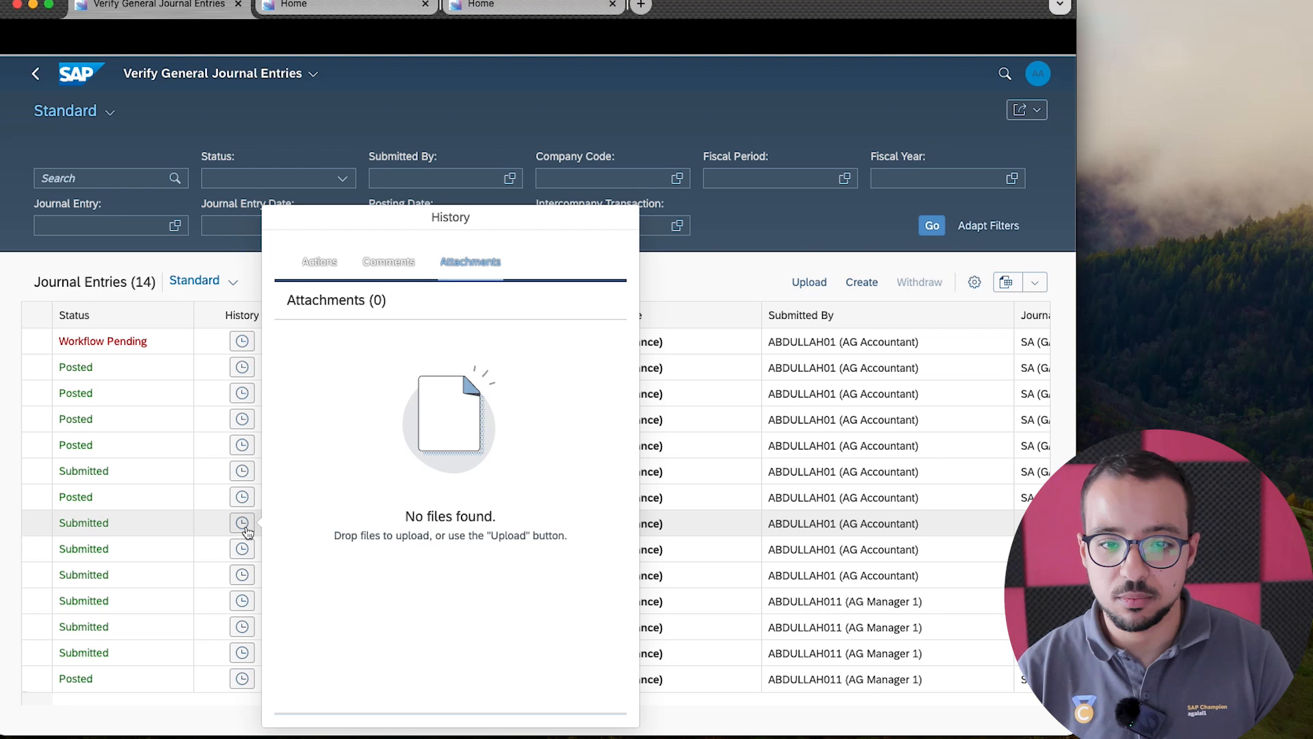
click(320, 264)
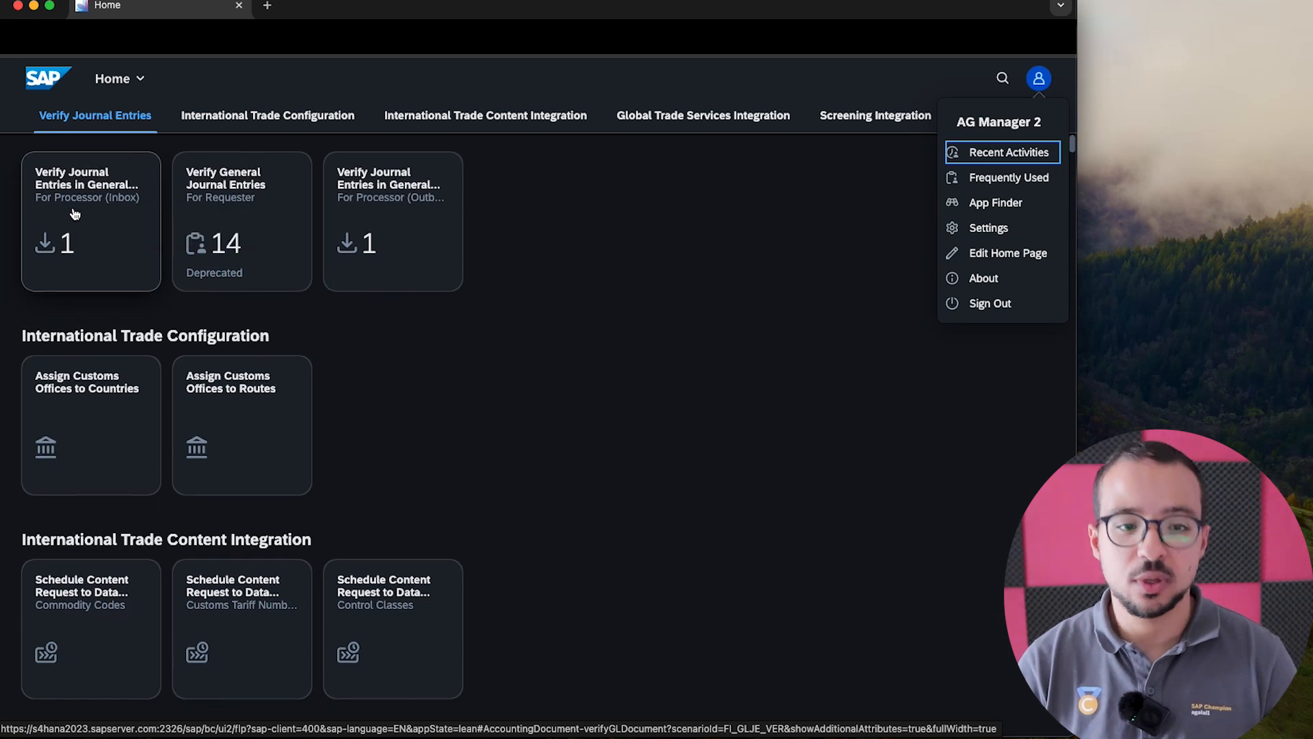
In the second approver's processor inbox, review the submitted entry's details, comments, workflow log and full journal entry display.
click(71, 212)
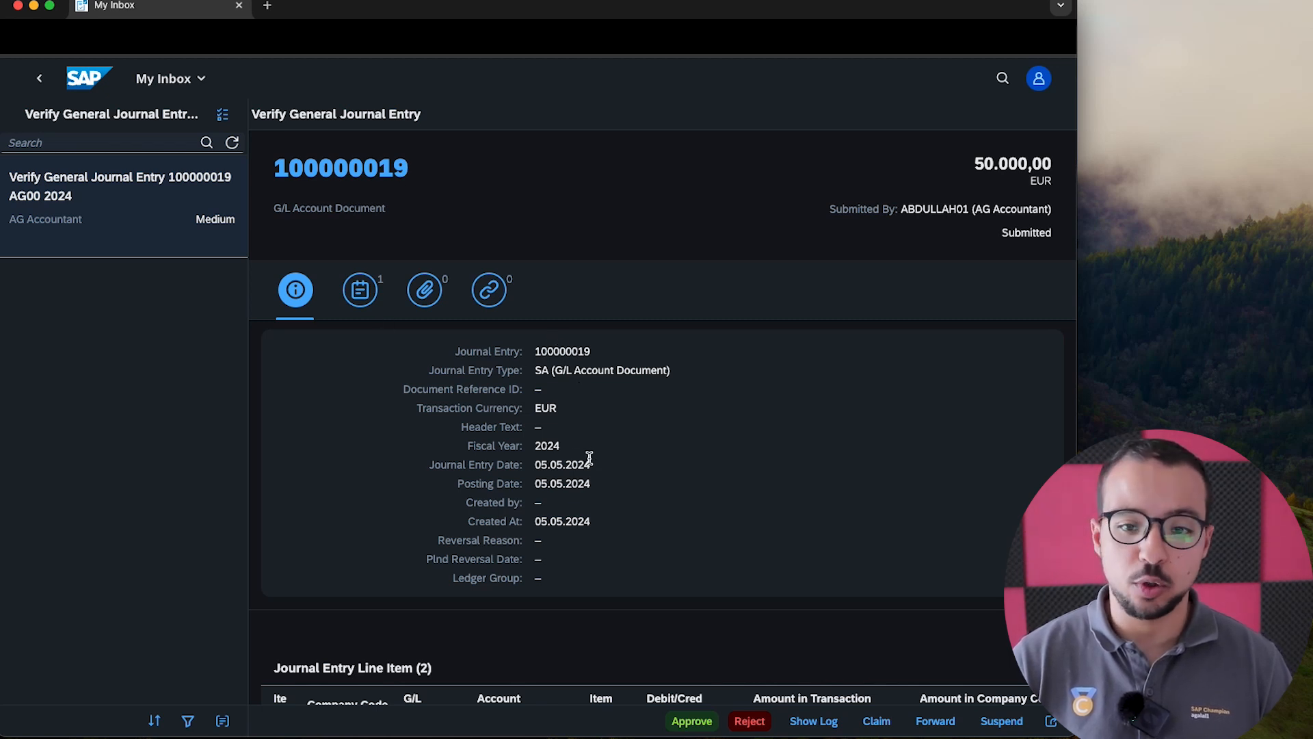
scroll(606, 489, down, 8)
scroll(519, 469, up, 6)
scroll(515, 452, up, 3)
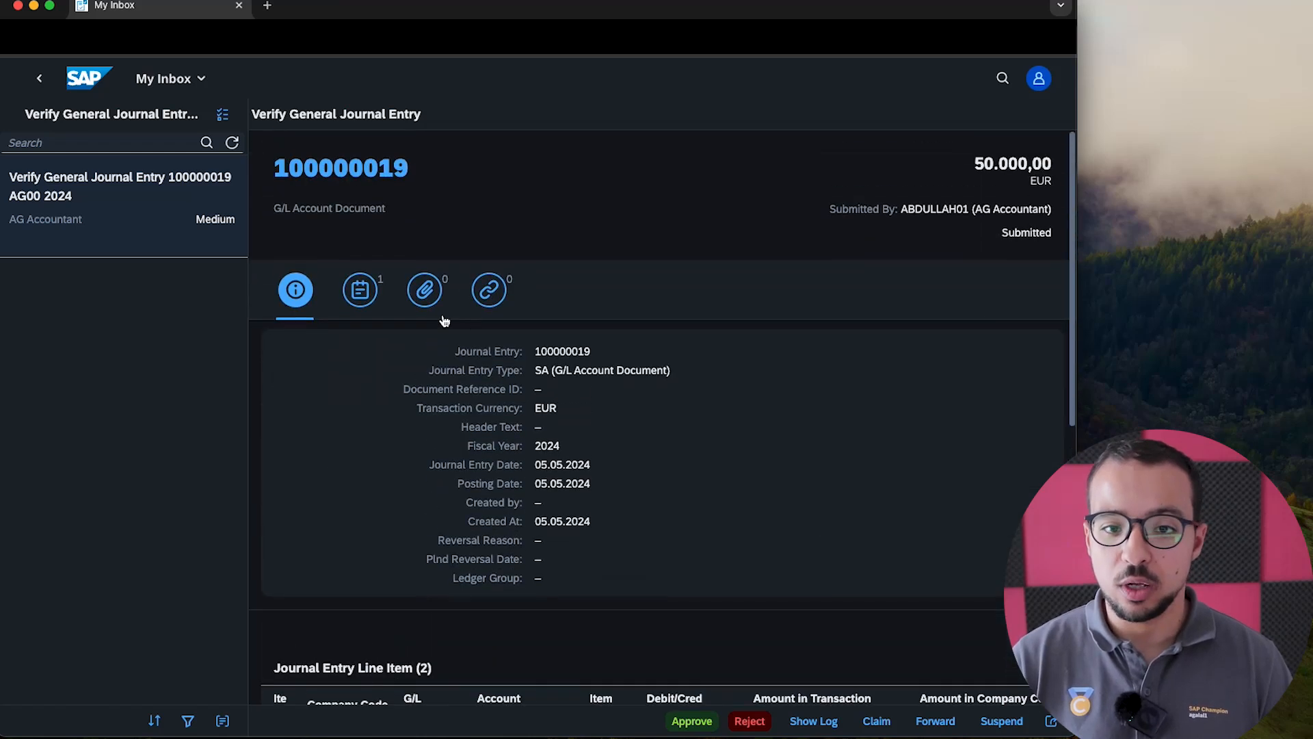
click(360, 292)
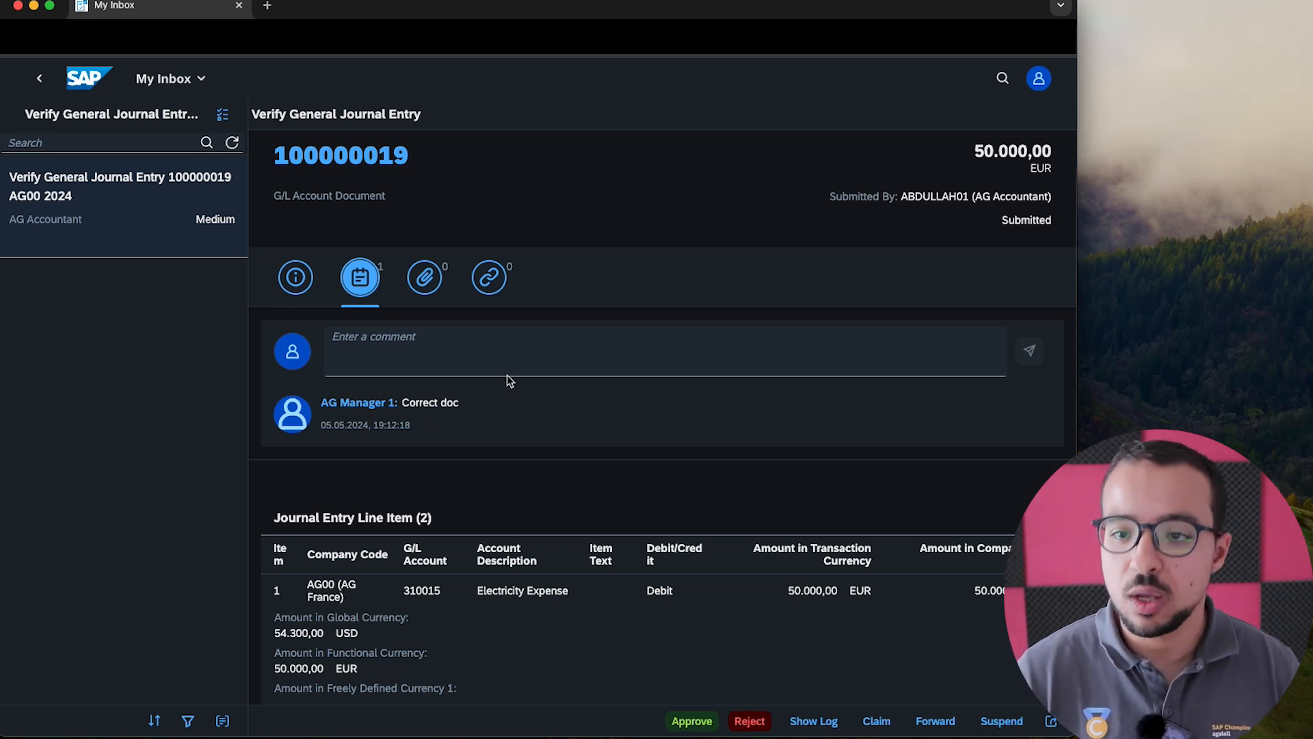
click(814, 722)
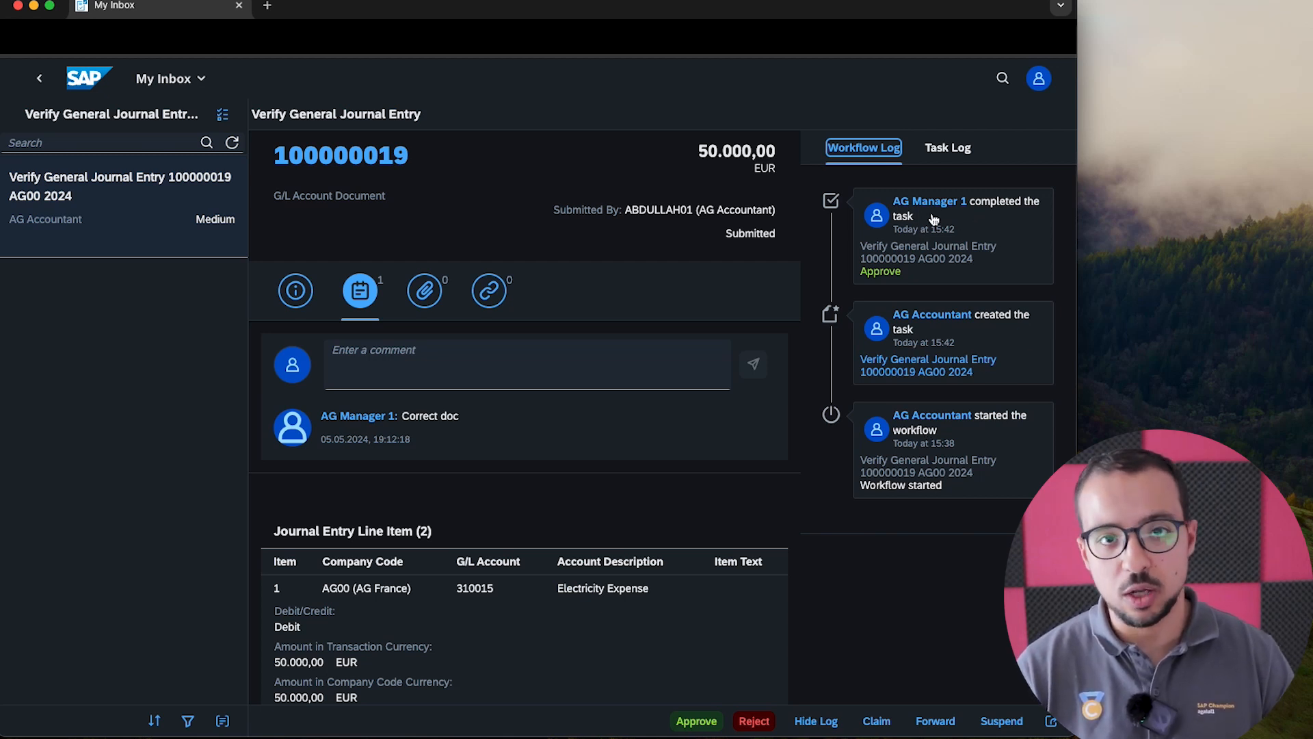
click(335, 162)
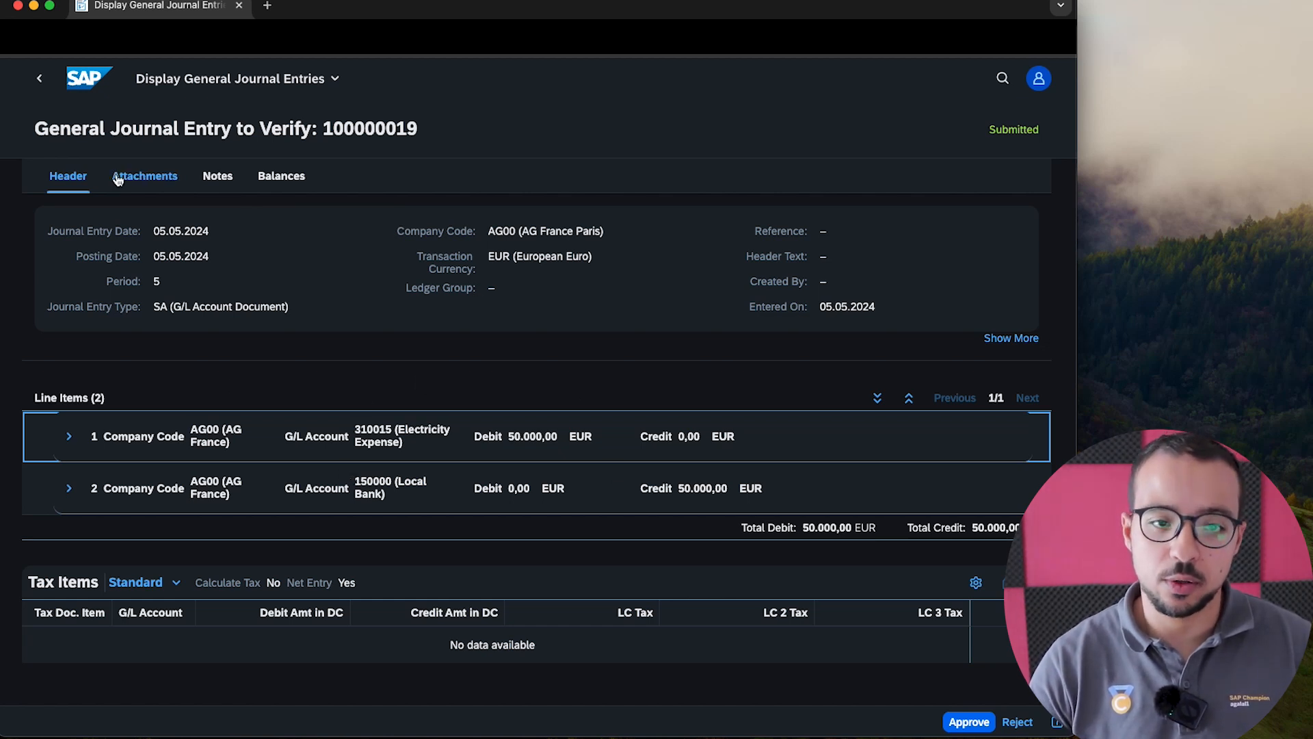
click(39, 78)
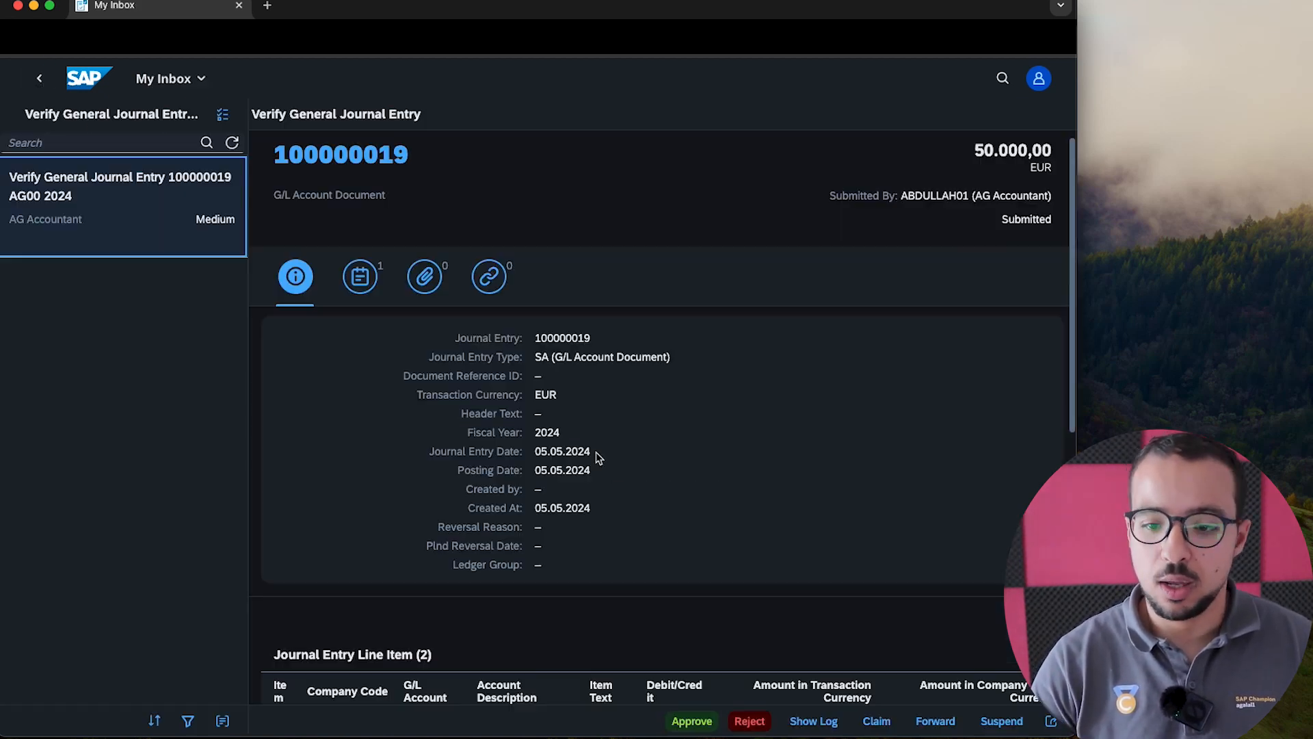
Approve the journal entry as second approver with the decision note "Very nice".
scroll(598, 454, down, 1)
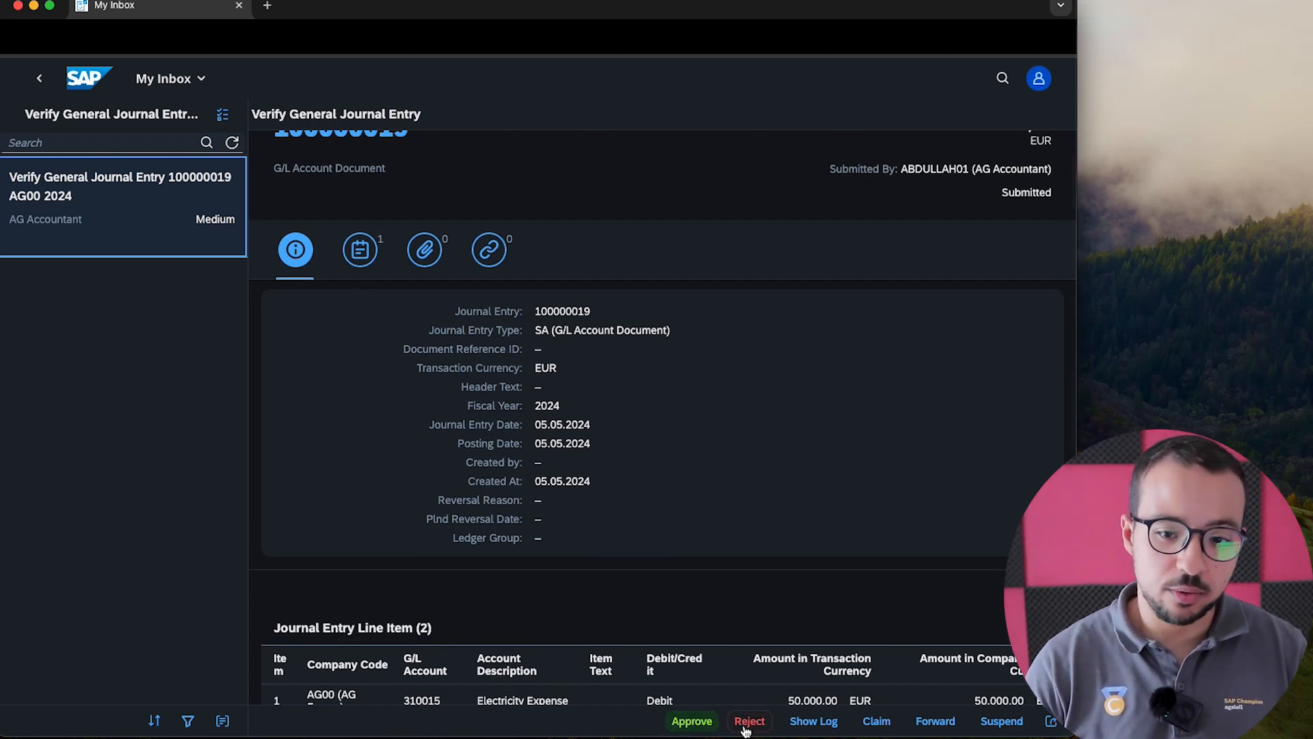
click(708, 729)
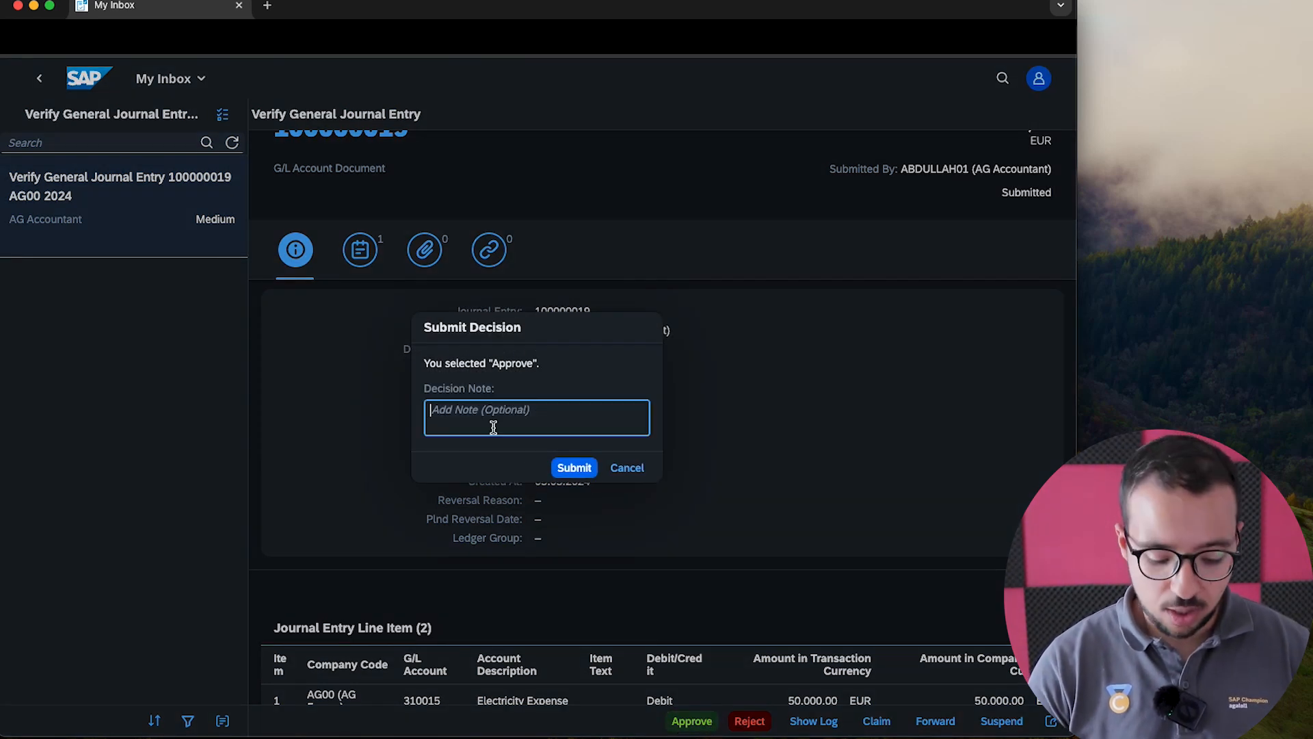
text(Very nice)
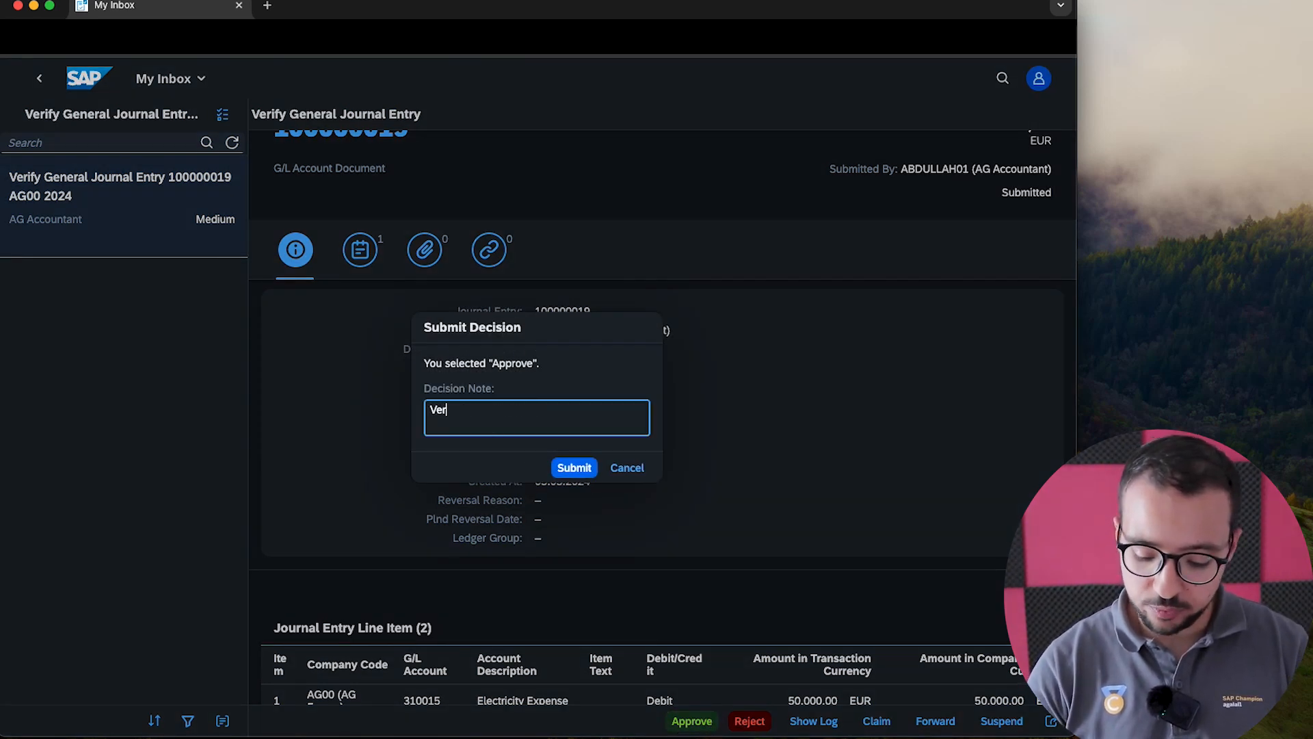
click(574, 467)
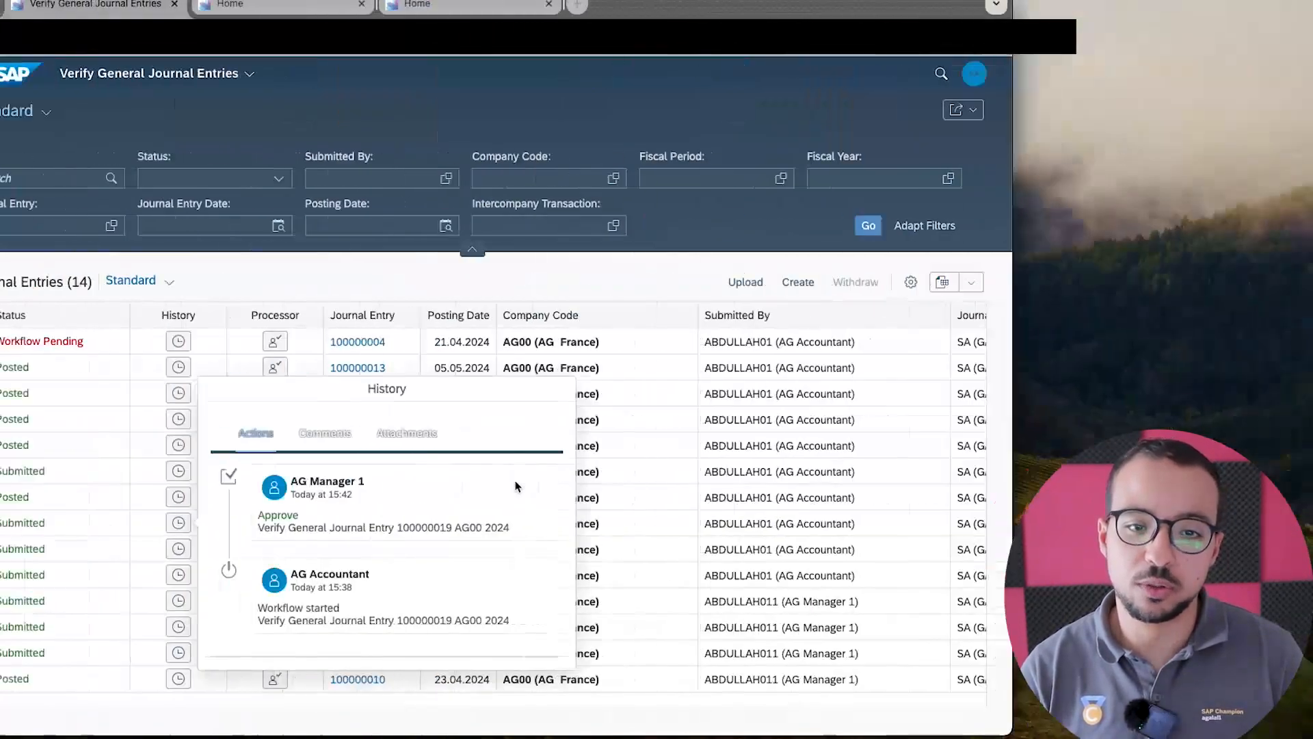
Refresh the requester's Verify General Journal Entries list and review the approved entry's status, processors, history actions and comments.
click(931, 225)
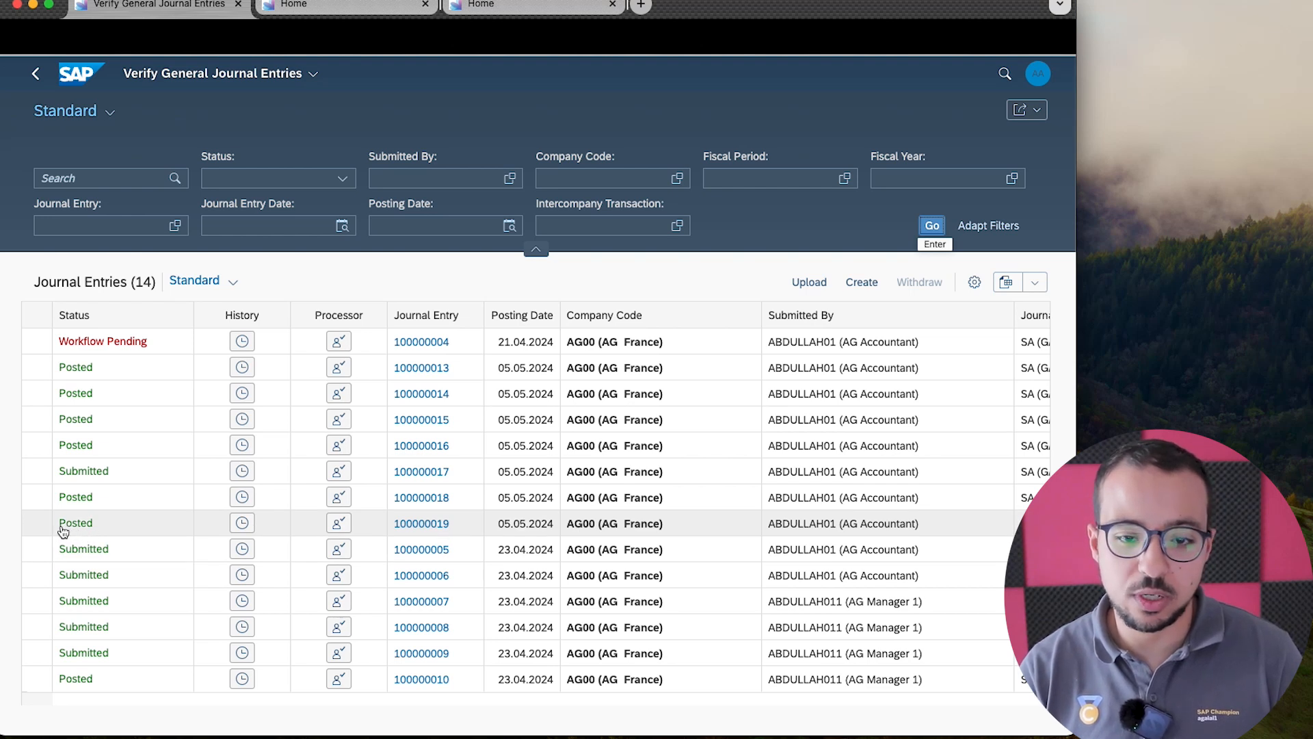
click(338, 523)
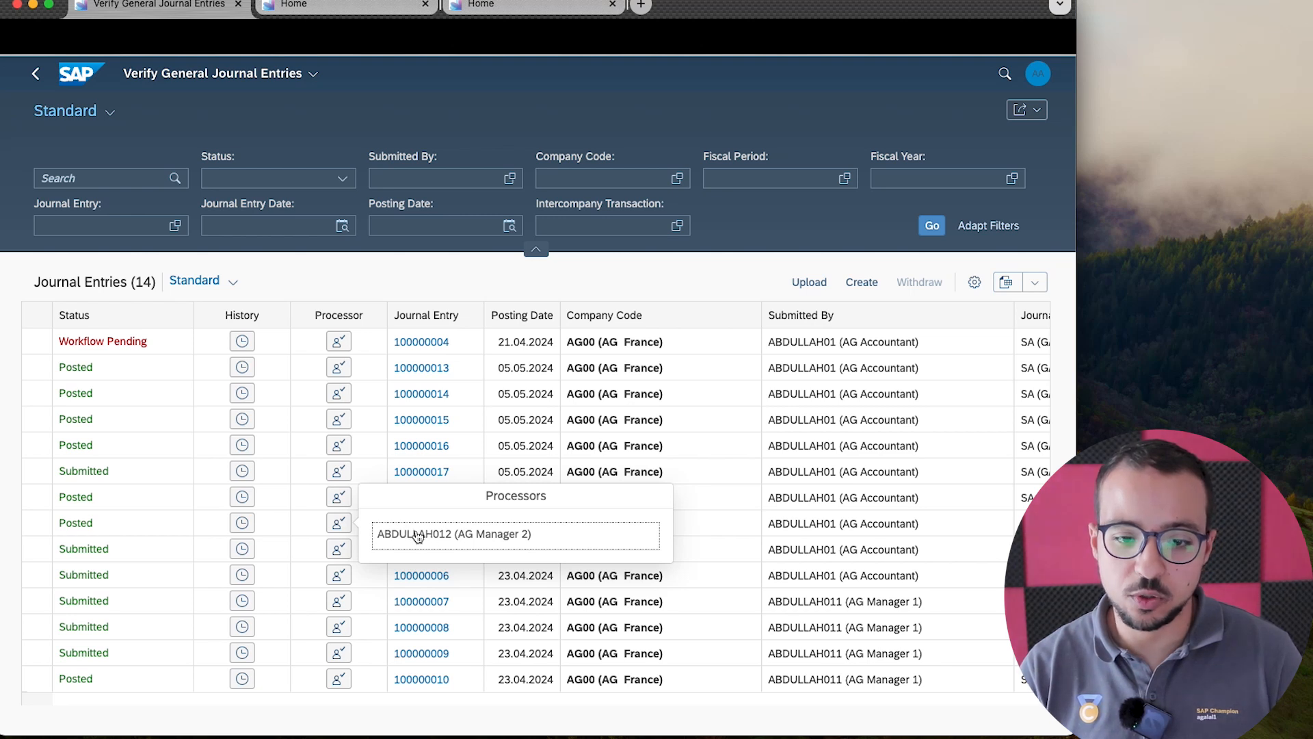
click(248, 531)
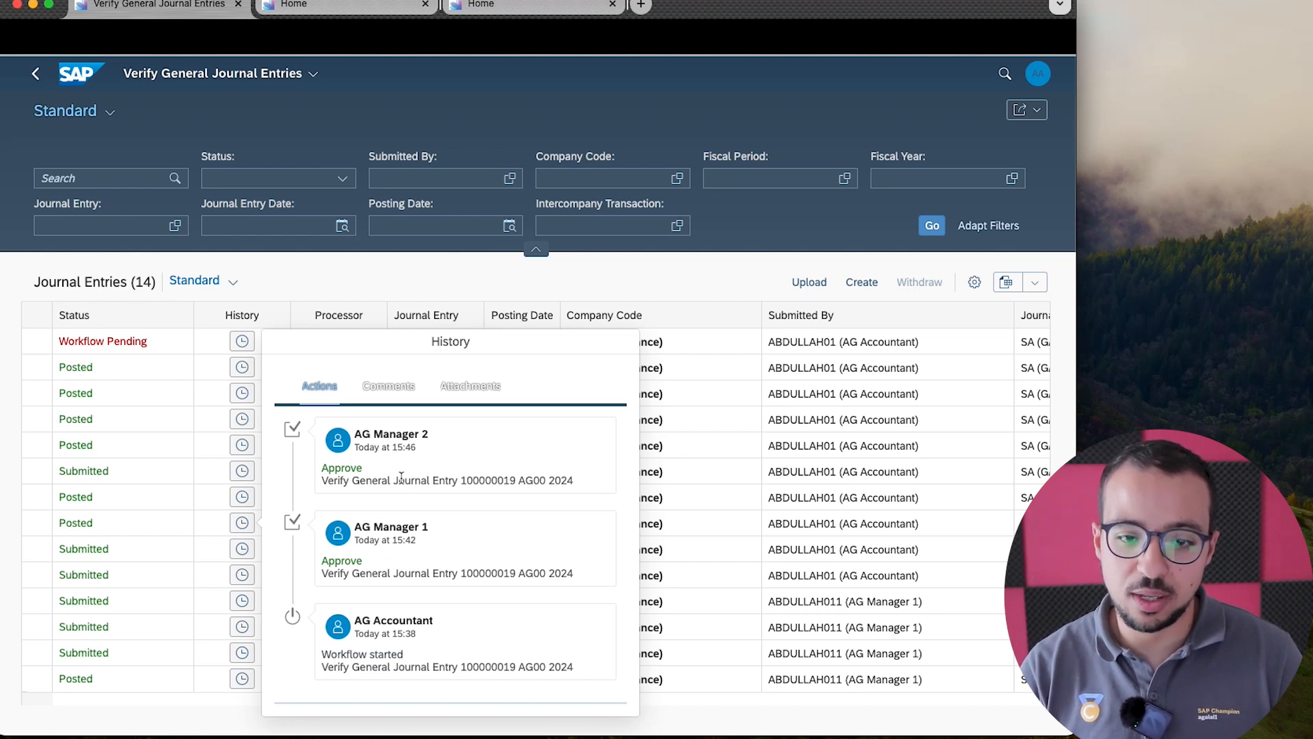
click(404, 388)
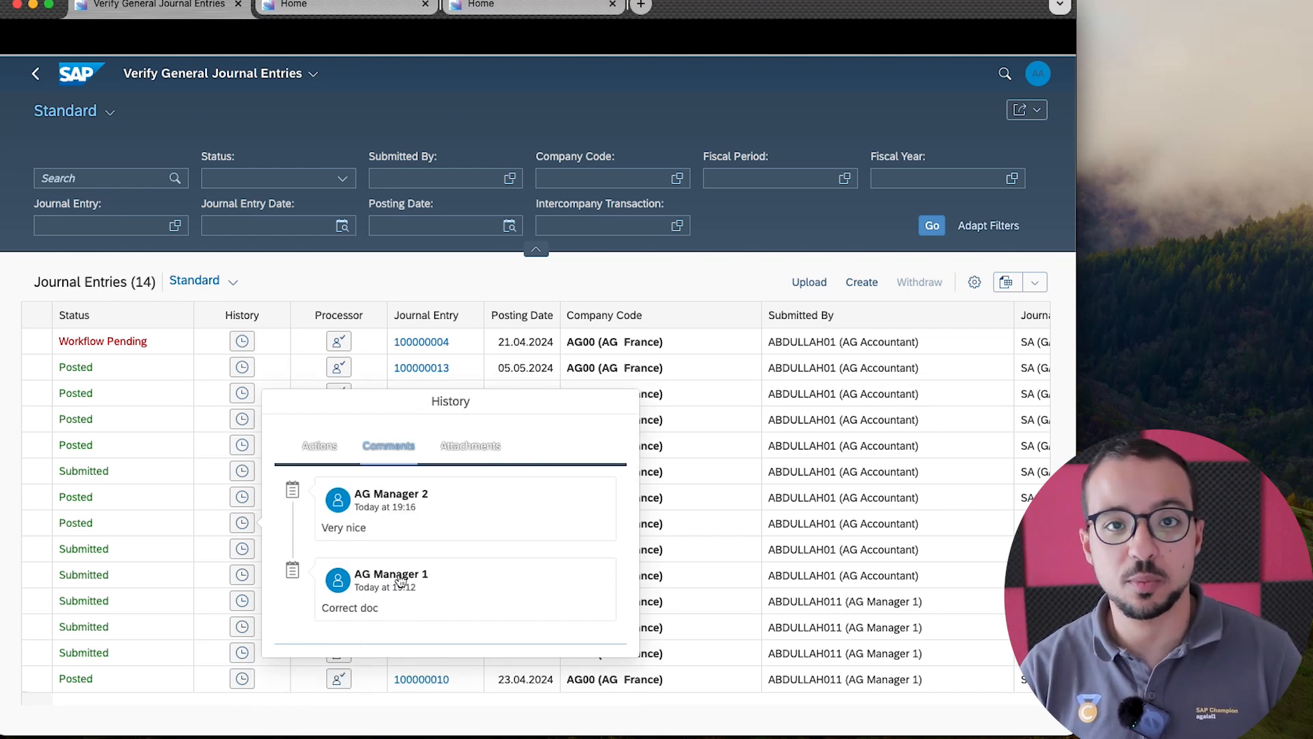
click(432, 137)
Look up the posted entry in Manage Journal Entries and return to the home page.
click(36, 73)
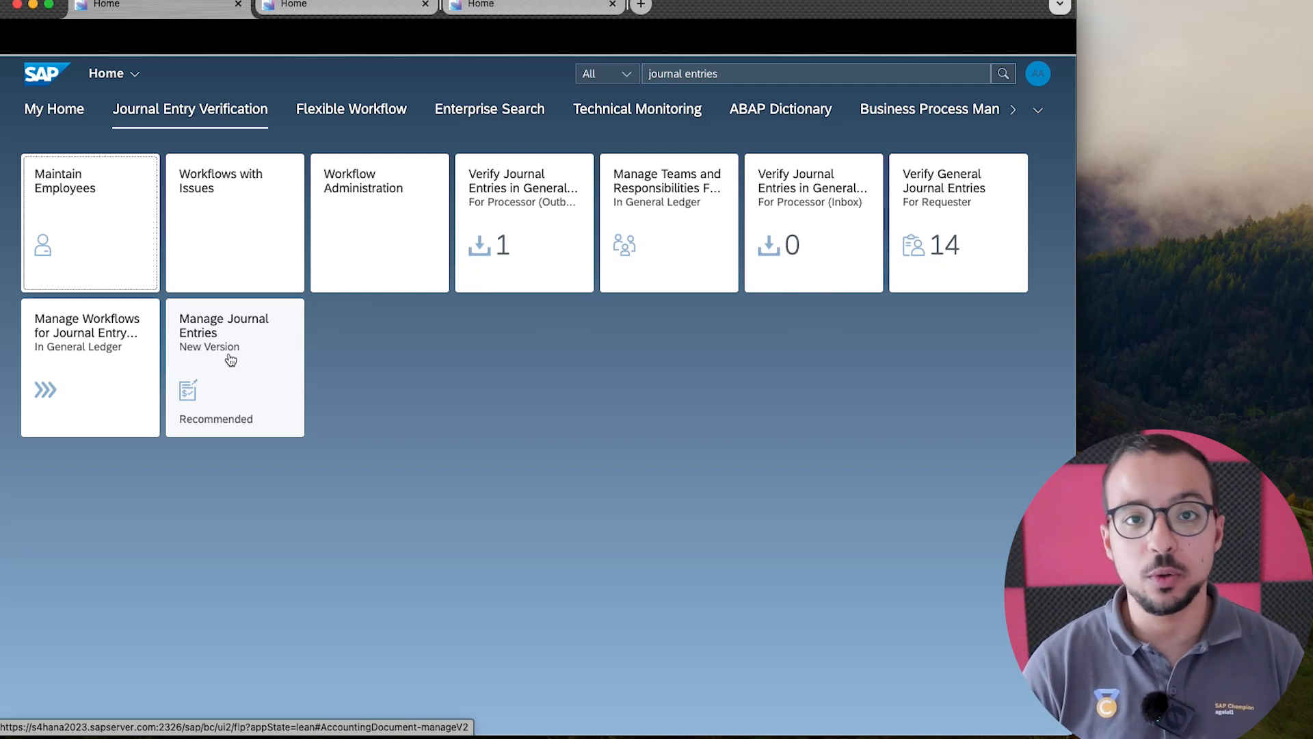
click(236, 357)
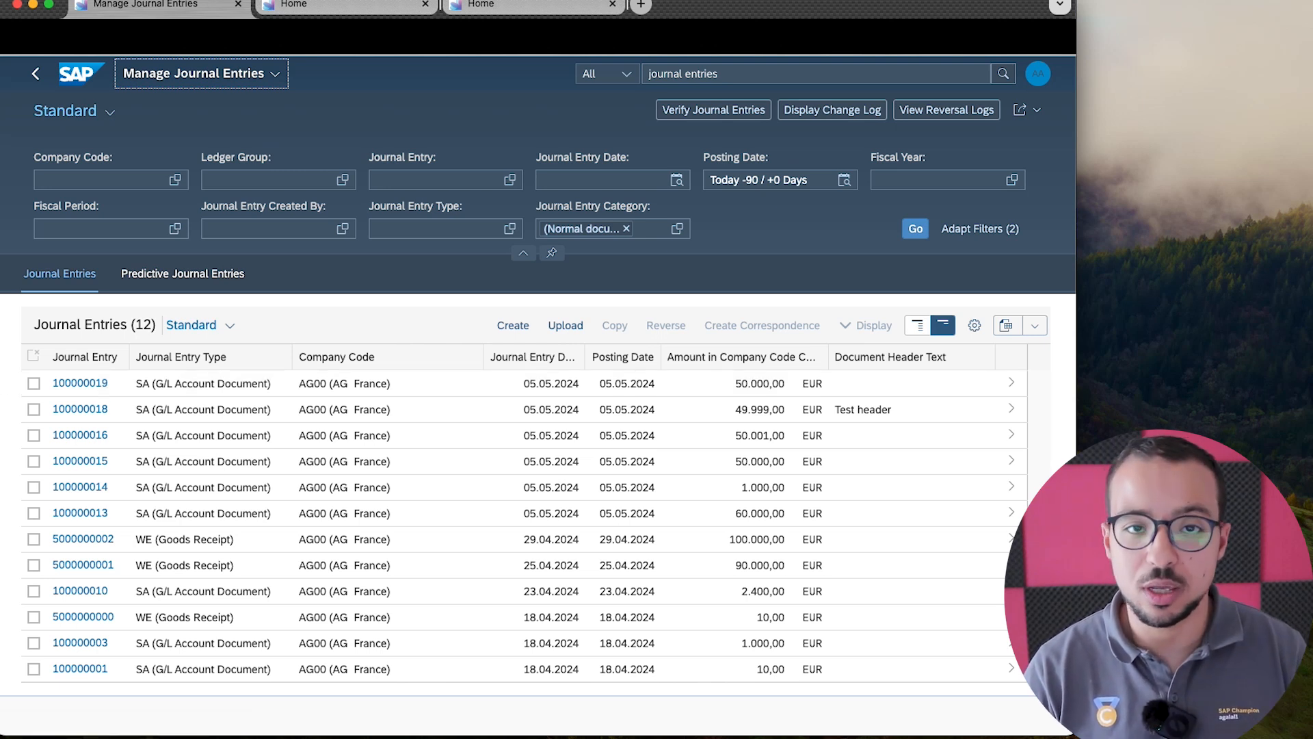
click(84, 75)
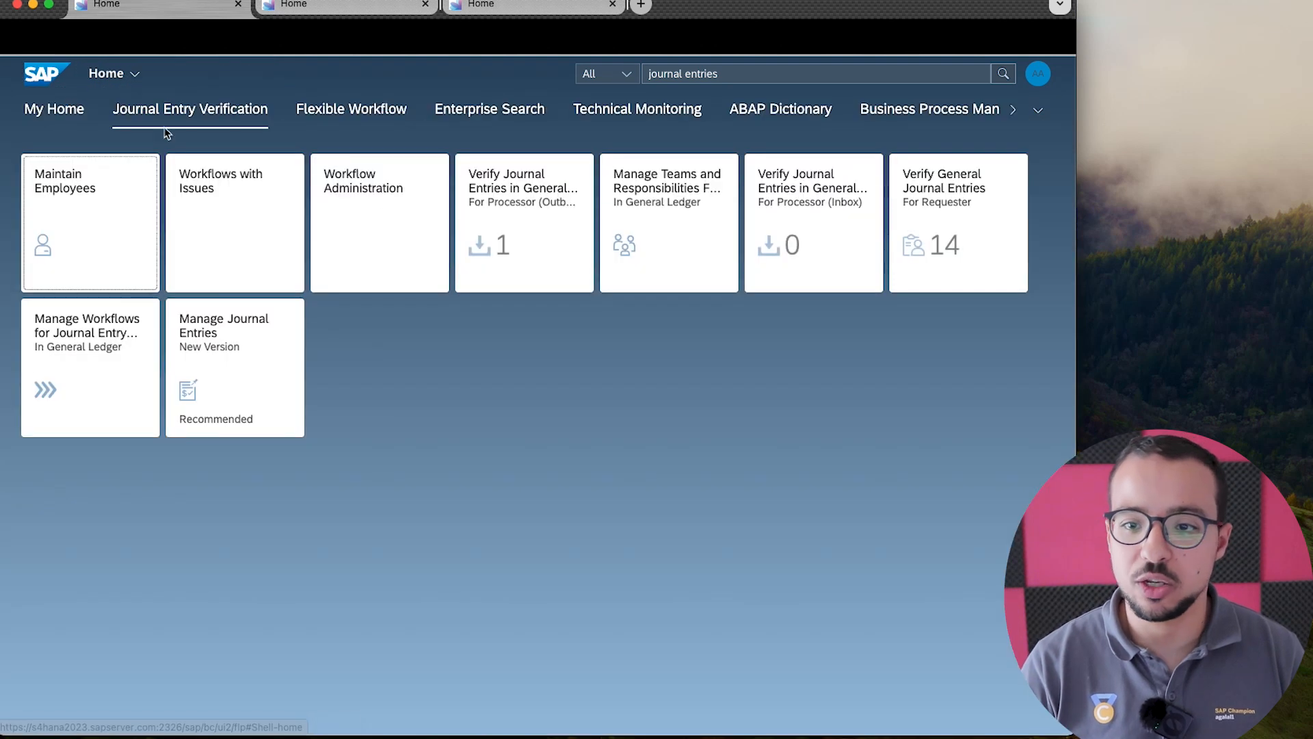
From Verify General Journal Entries, open the upload function, download the English spreadsheet (*.xlsx) template, and close the blank page.
click(958, 216)
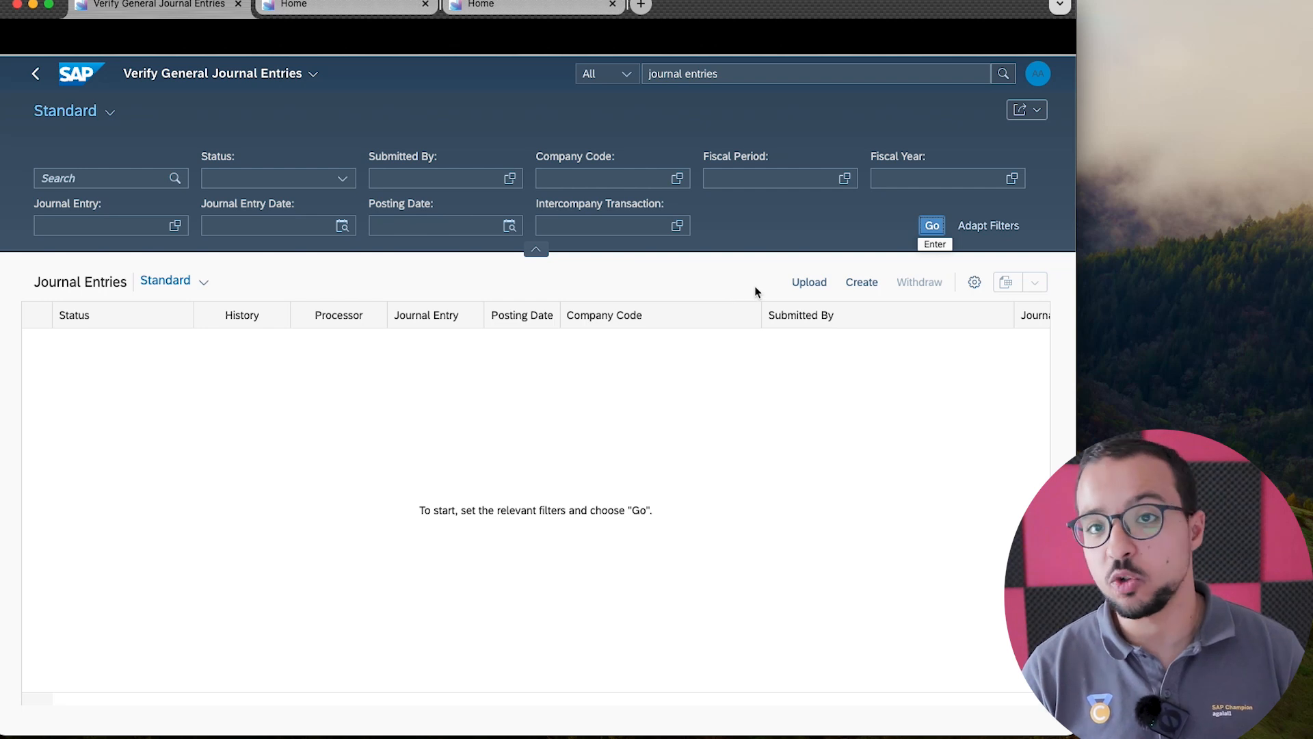
click(807, 283)
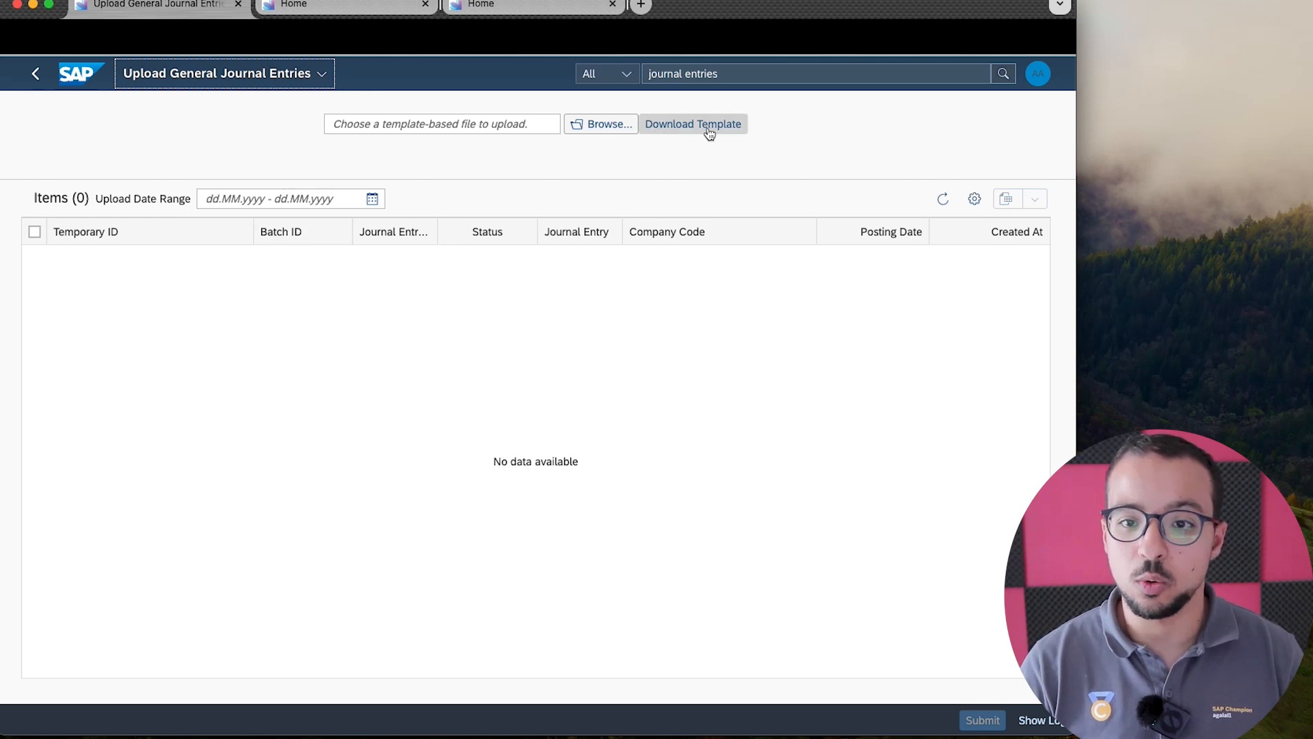
click(701, 127)
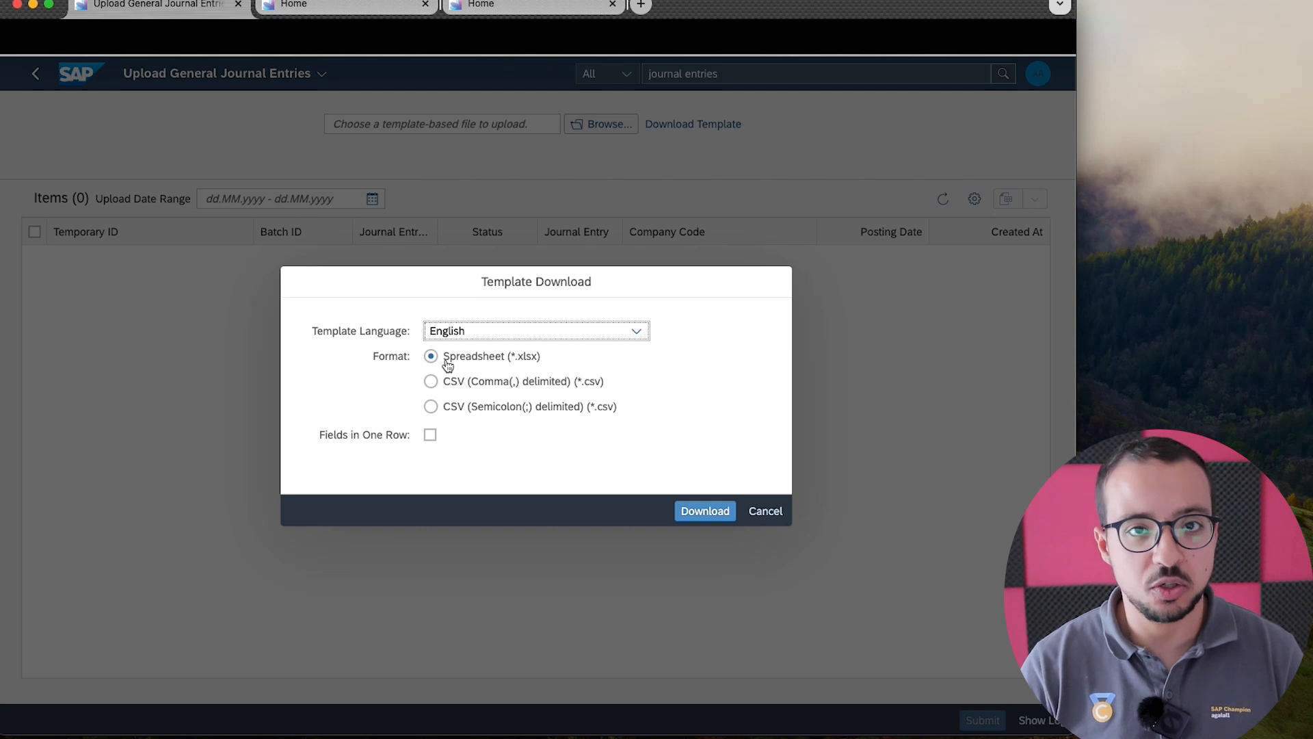
click(704, 509)
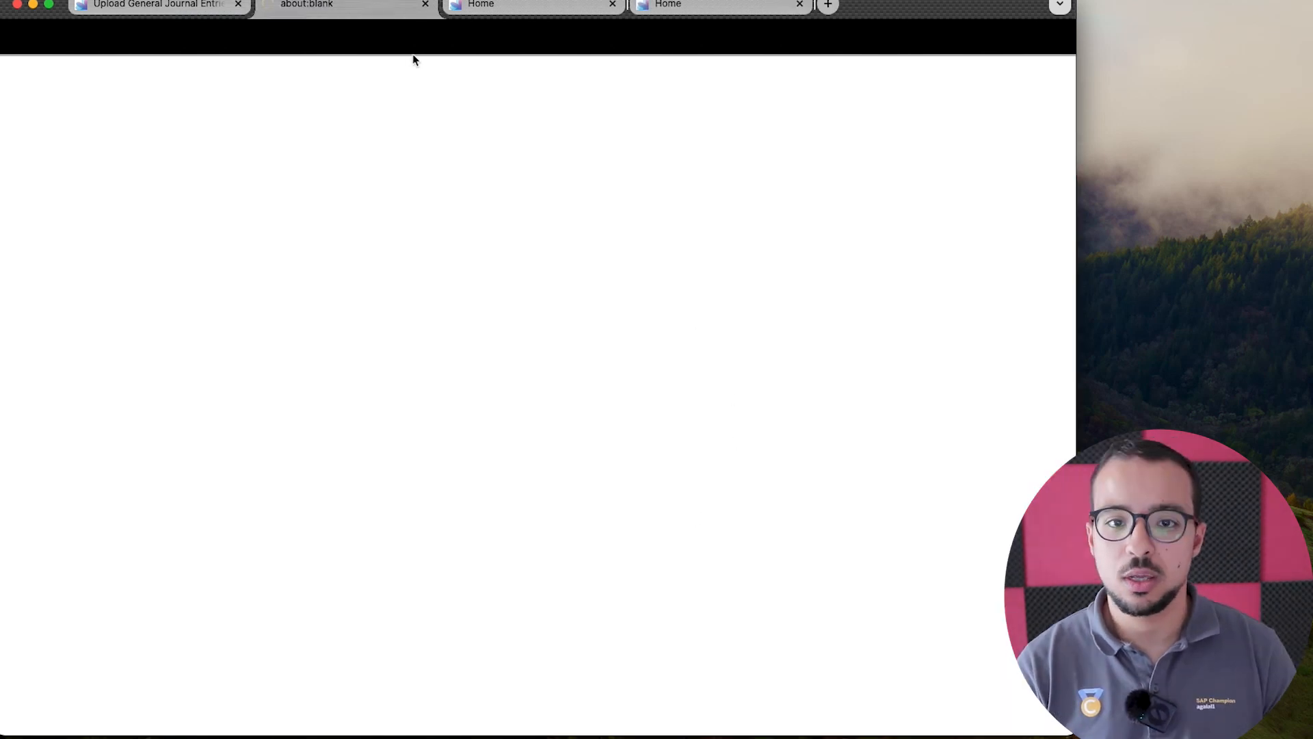
click(426, 7)
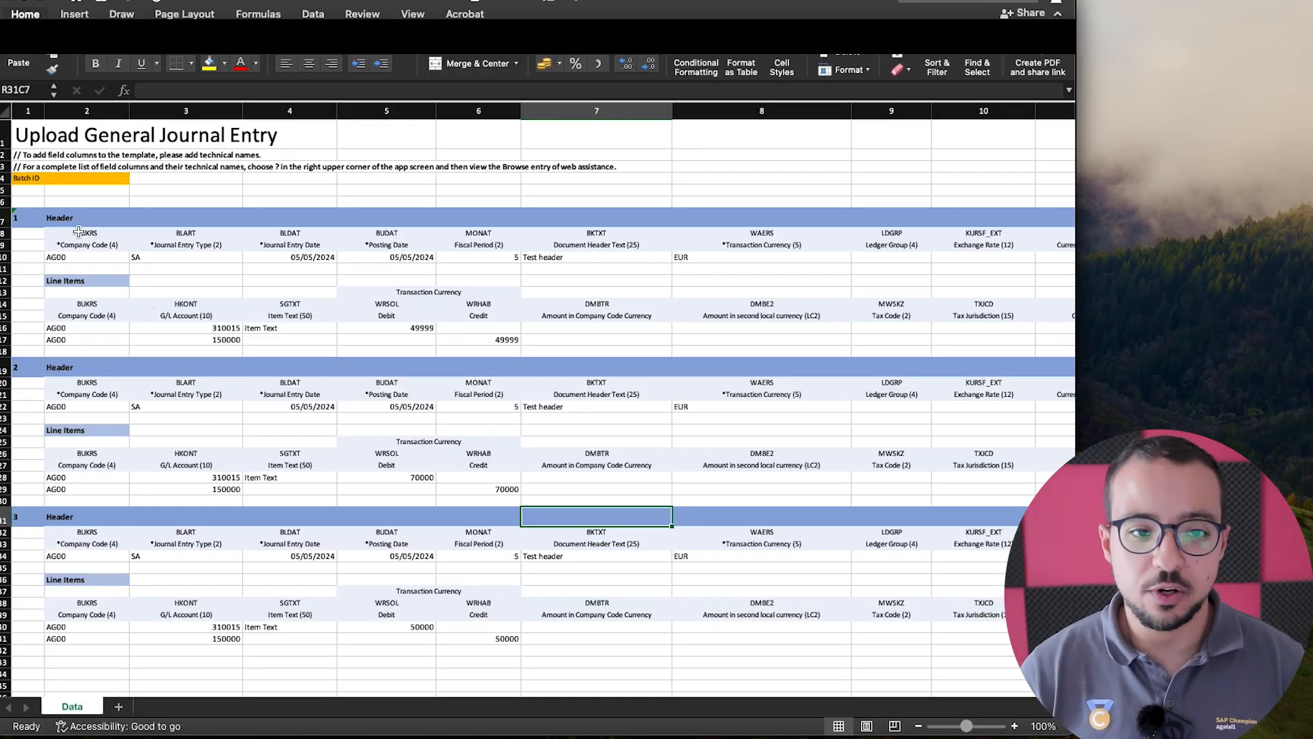
Examine the filled upload spreadsheet's entry numbering, header fields, and the debit and credit line items of the first journal entry.
click(18, 217)
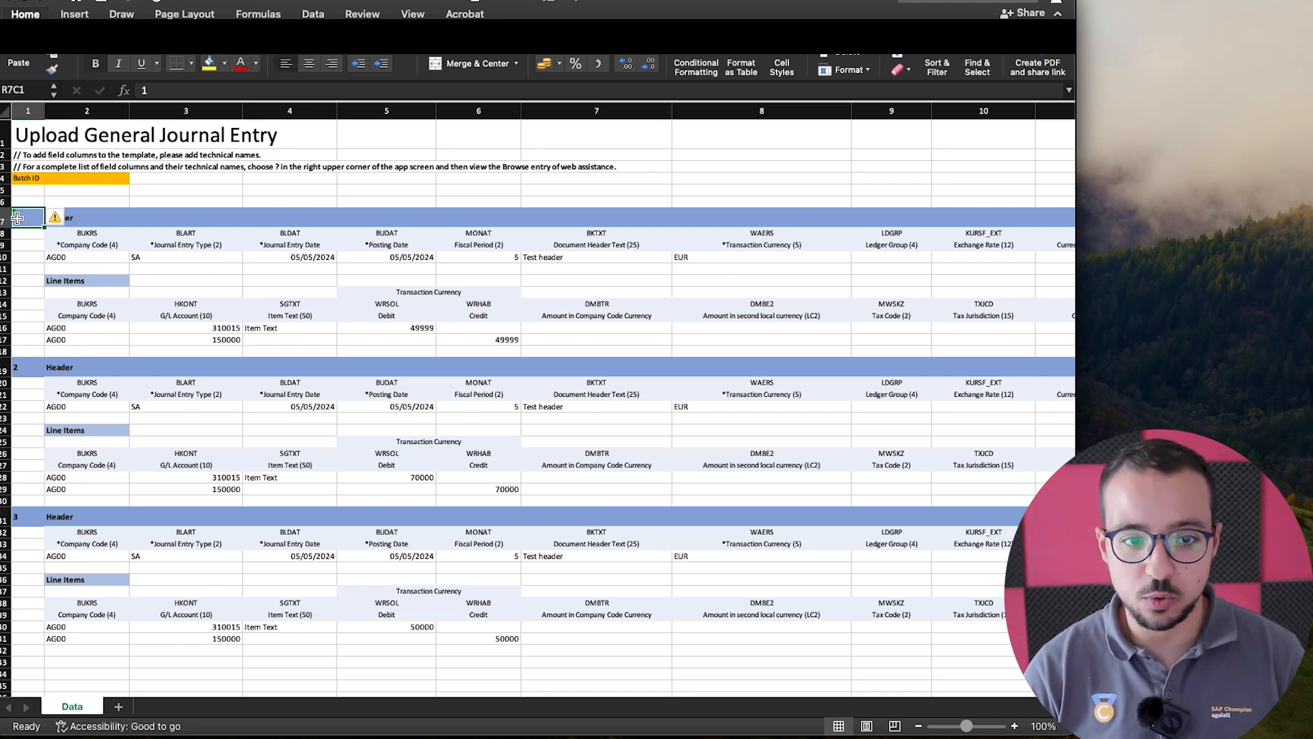
click(91, 219)
click(29, 370)
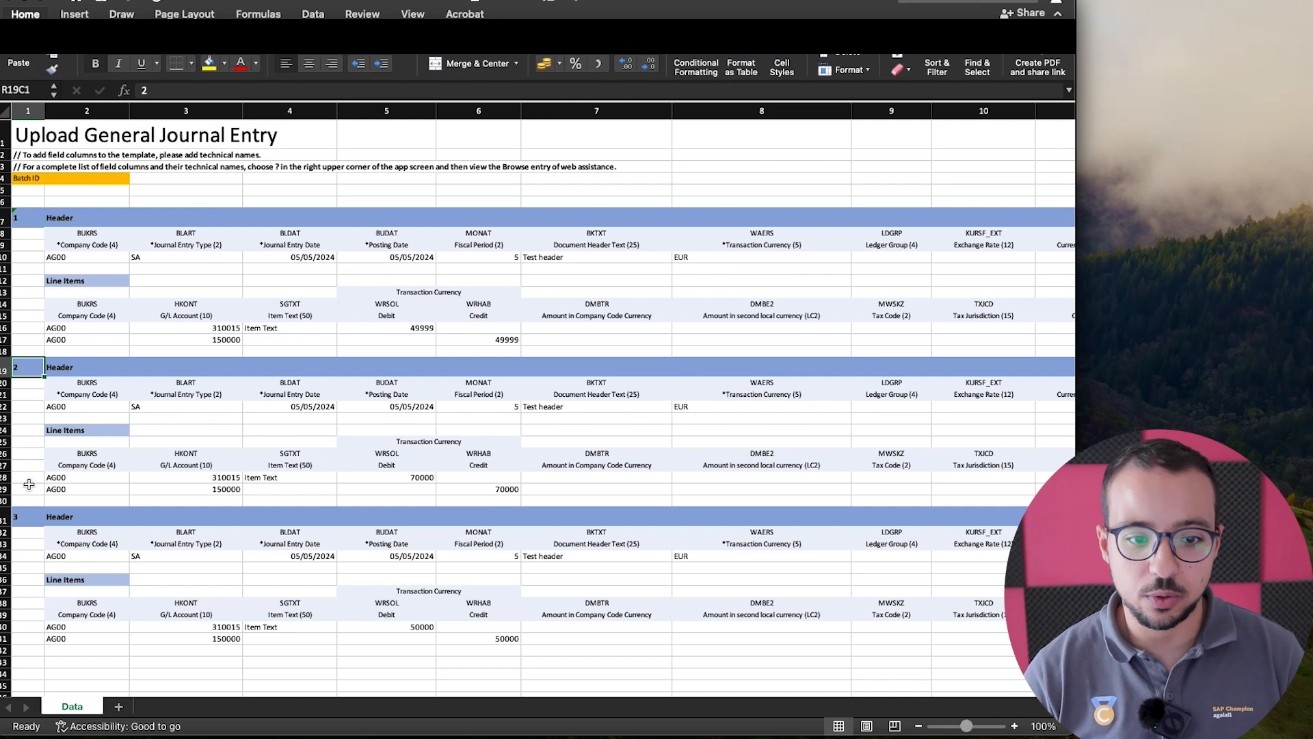
drag(75, 236, 636, 259)
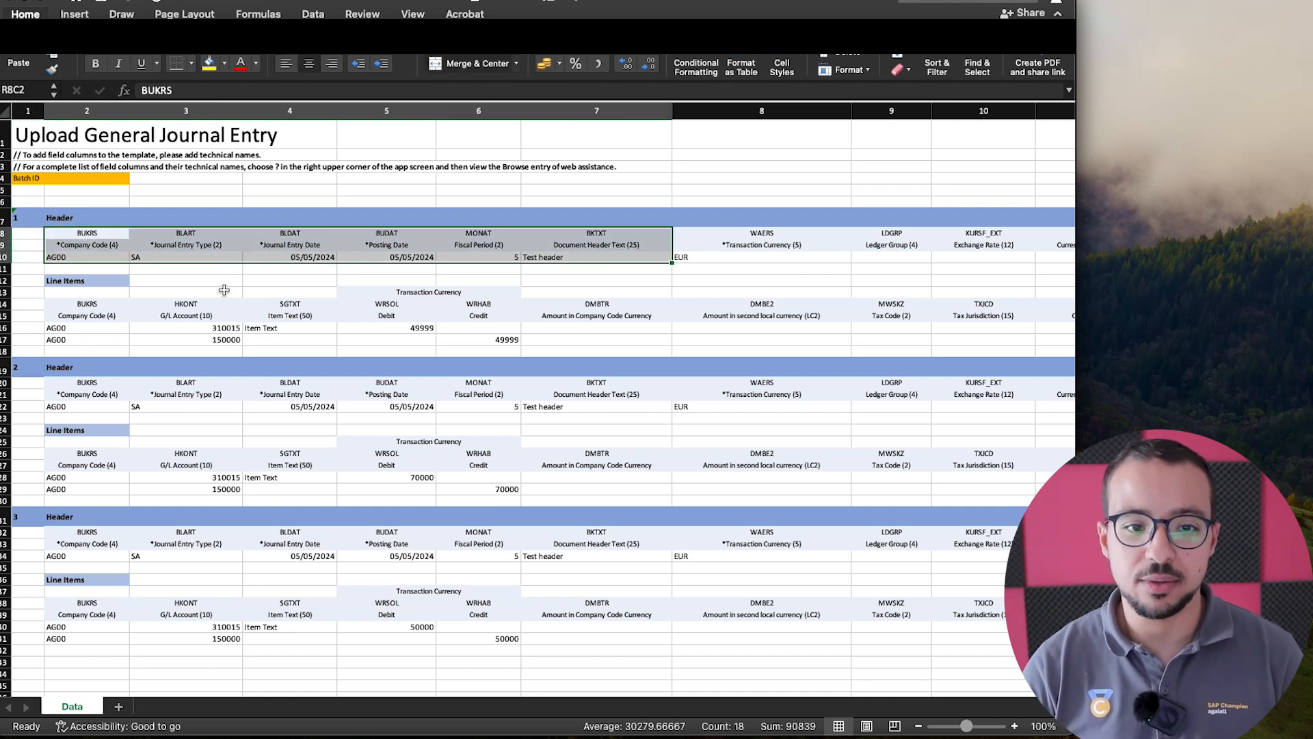
scroll(98, 306, down, 1)
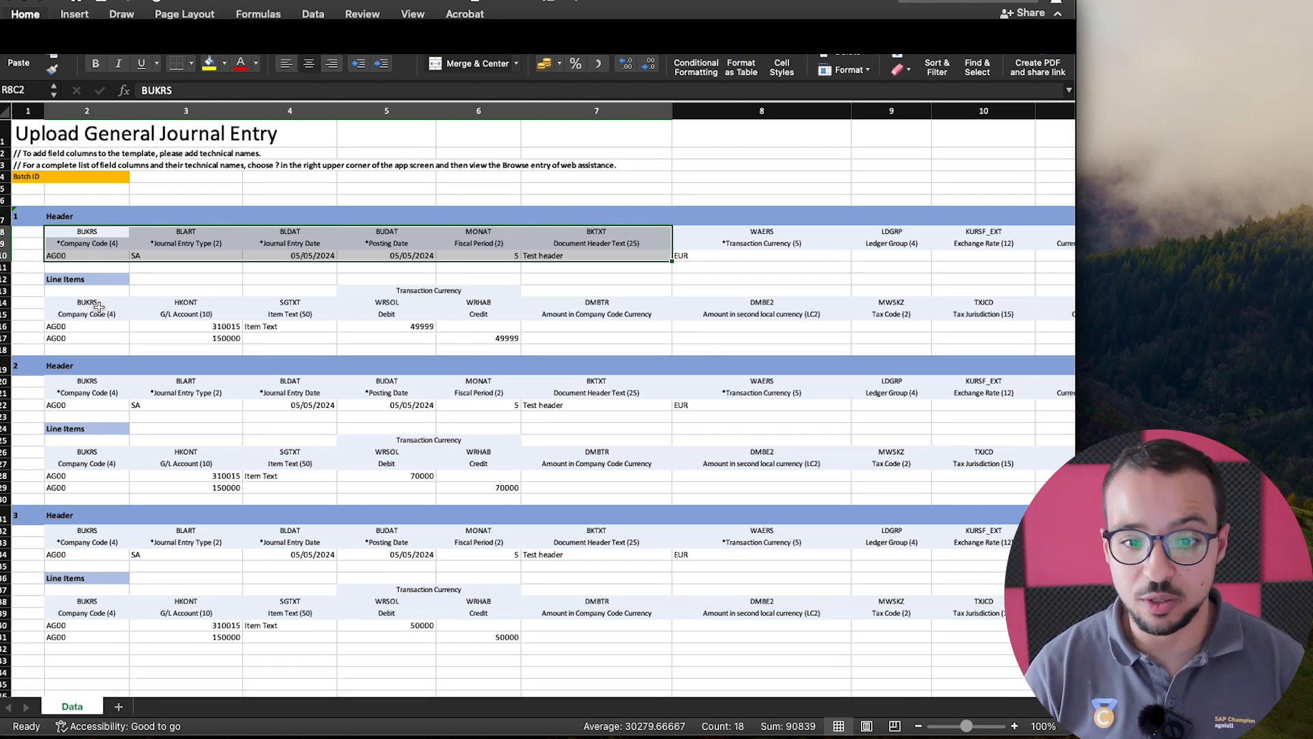
click(82, 236)
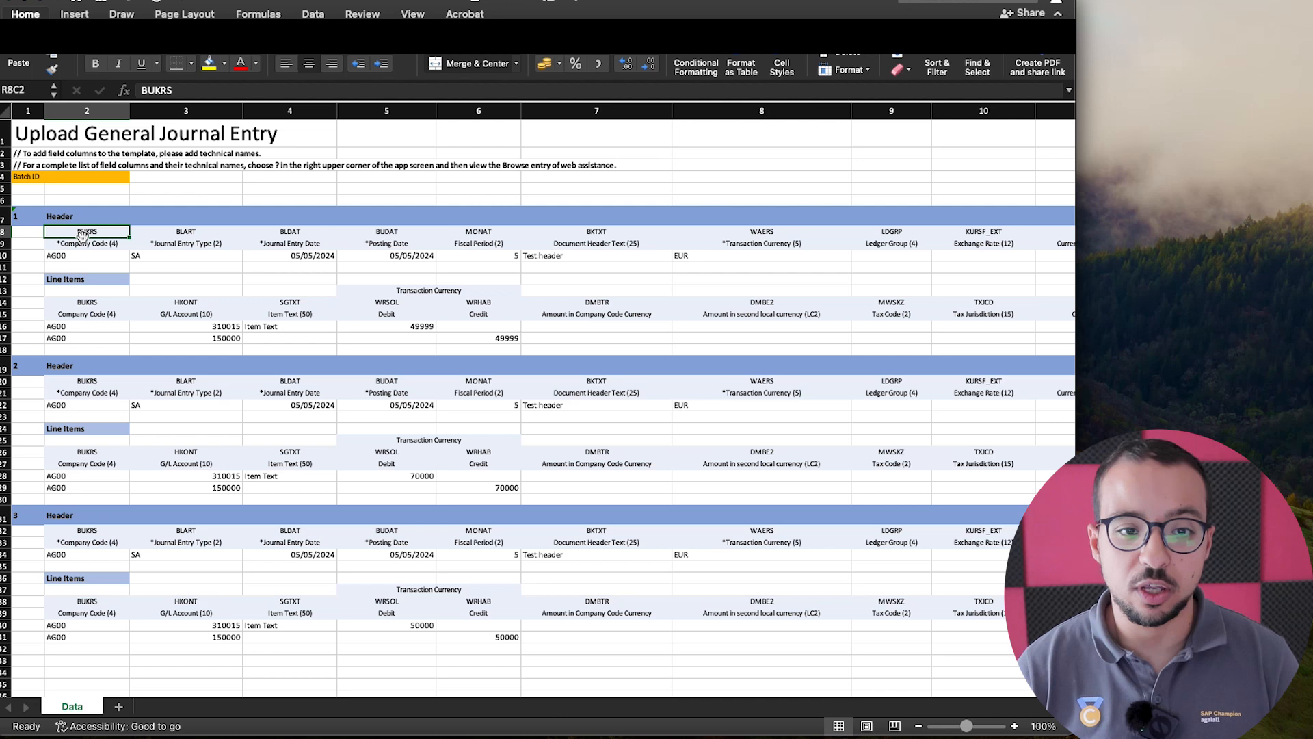
drag(75, 246, 885, 229)
click(93, 260)
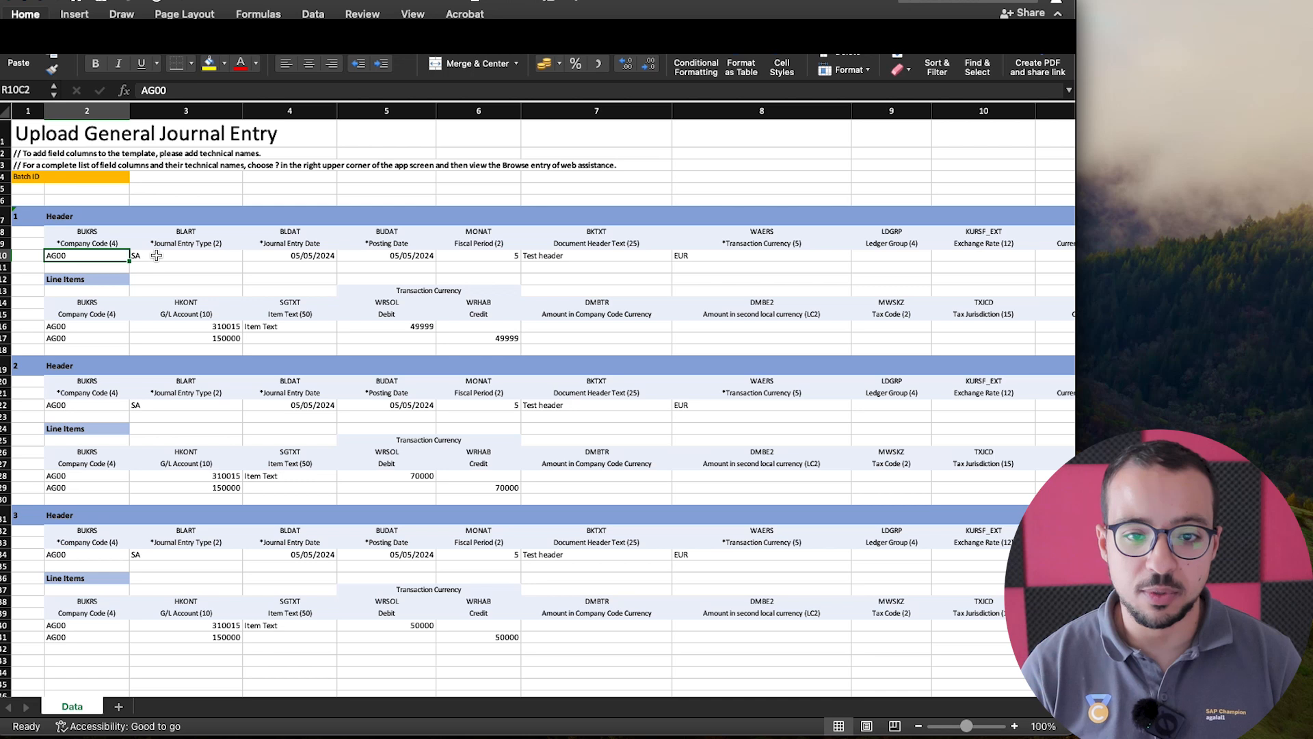
scroll(299, 254, right, 1)
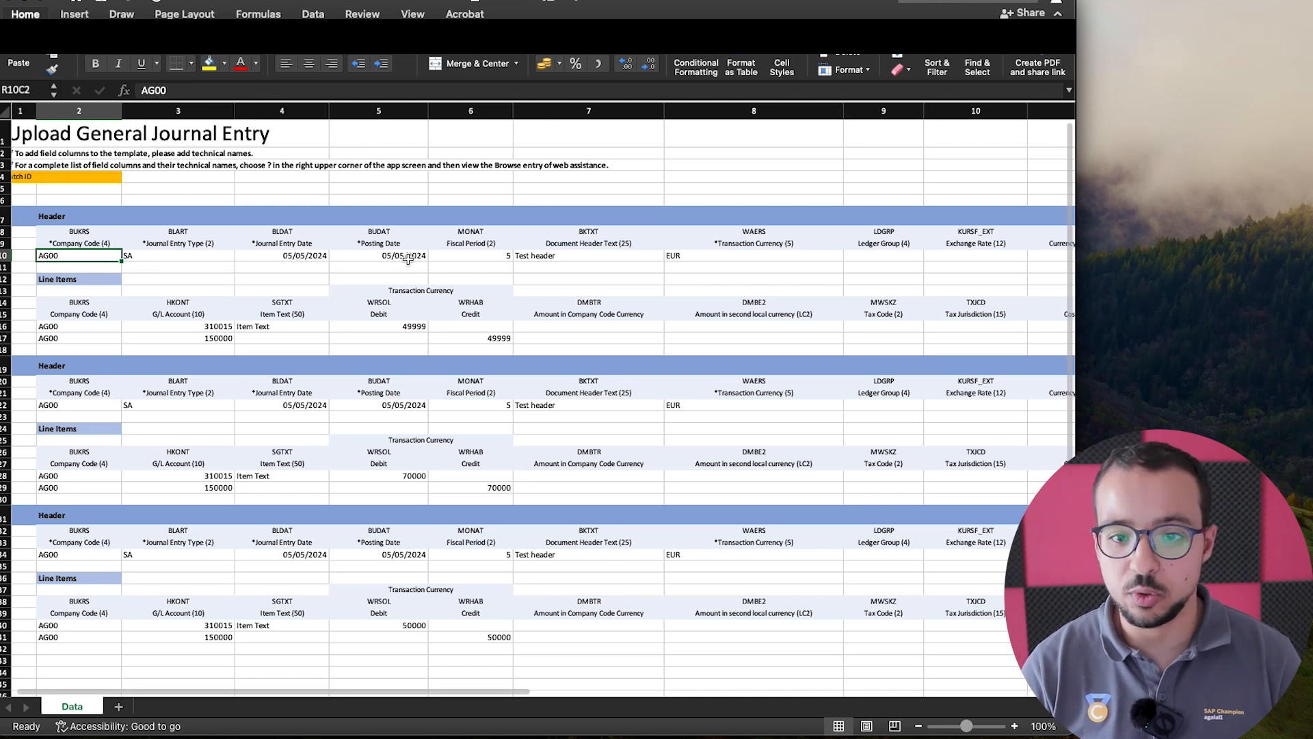
scroll(472, 262, left, 1)
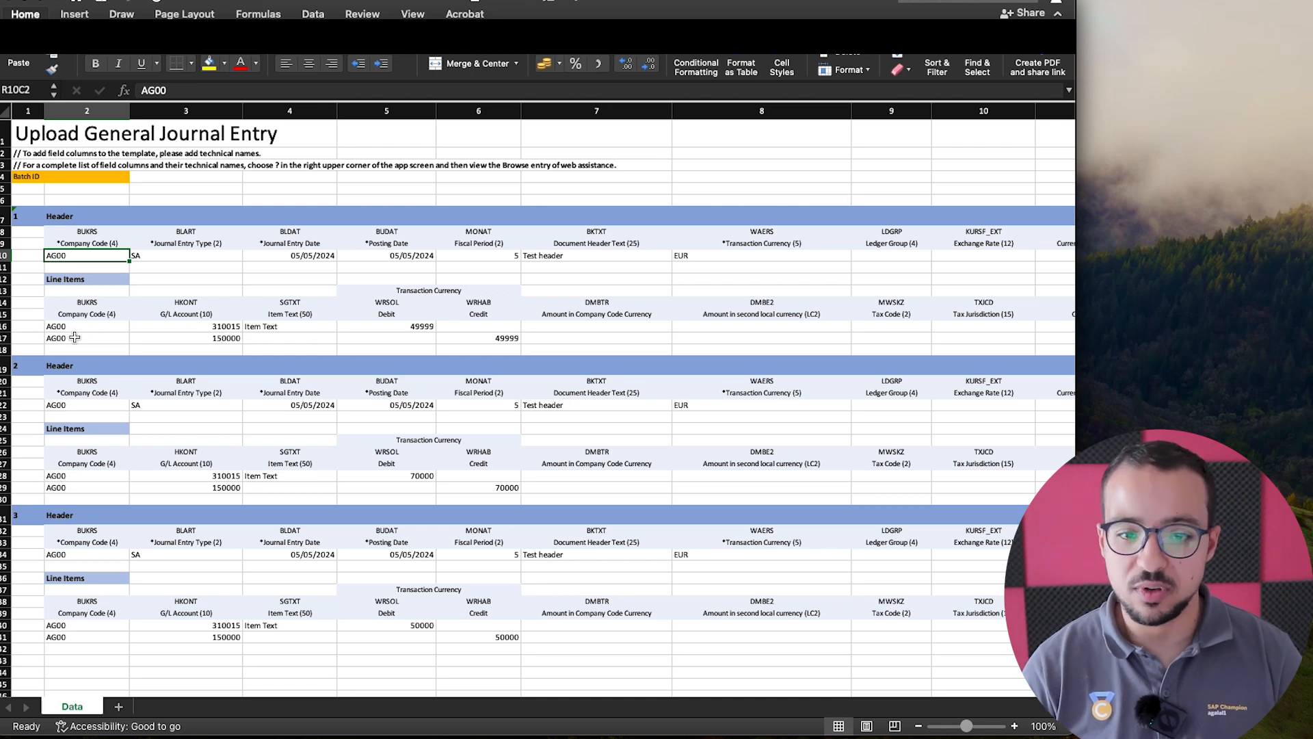
click(407, 328)
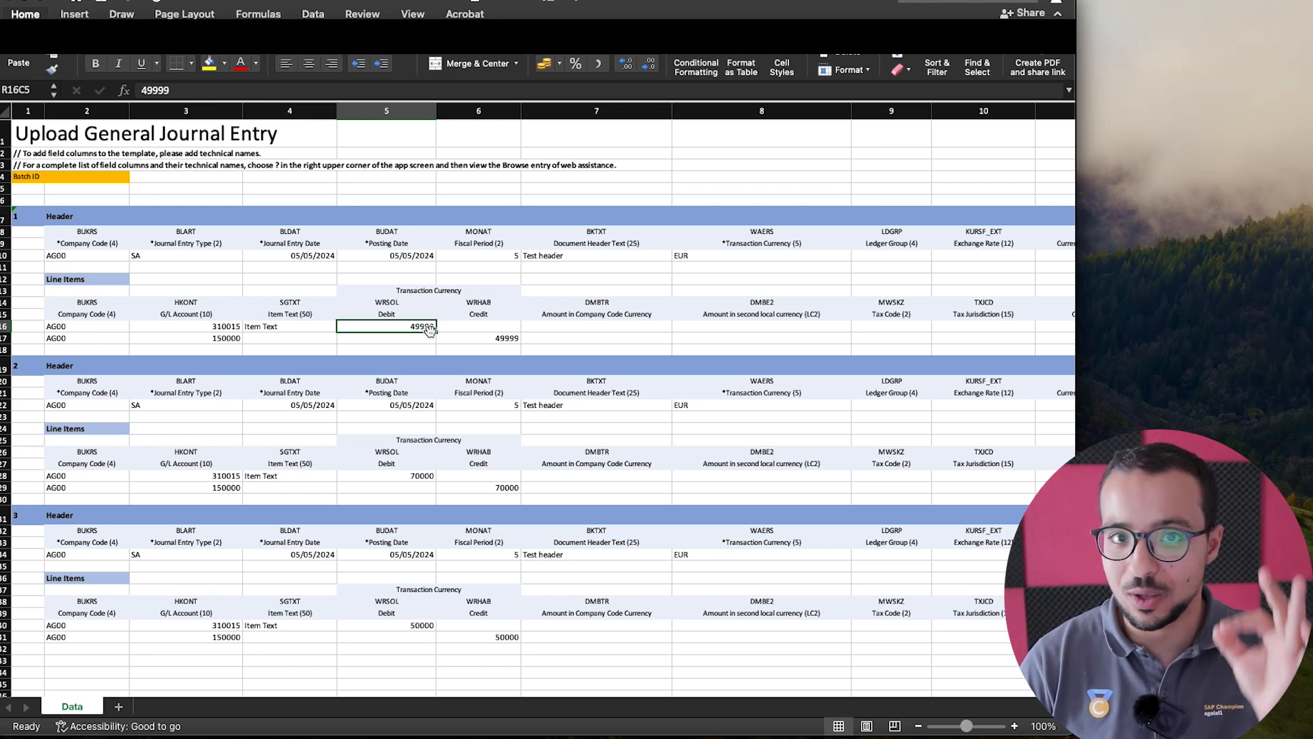
click(477, 339)
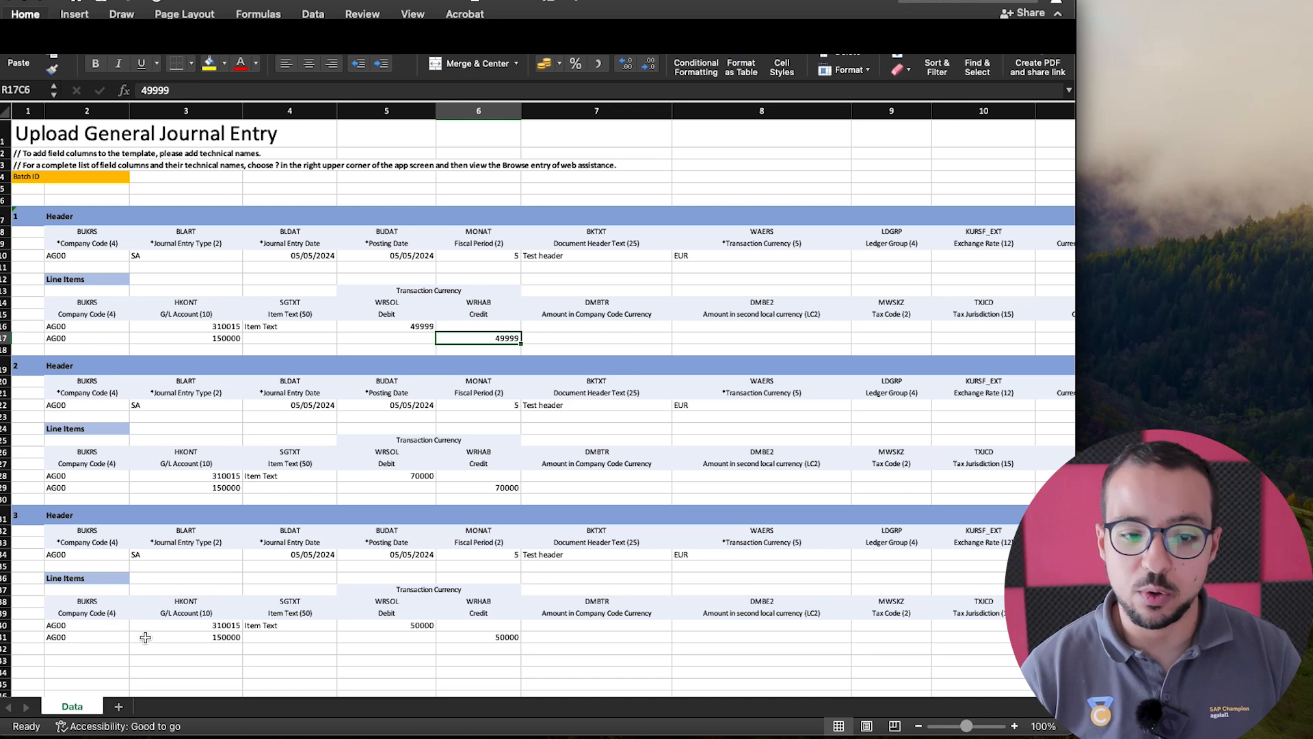
Set the debit and credit amounts of the third journal entry's line items to 10000 in the upload spreadsheet.
click(434, 625)
text(10)
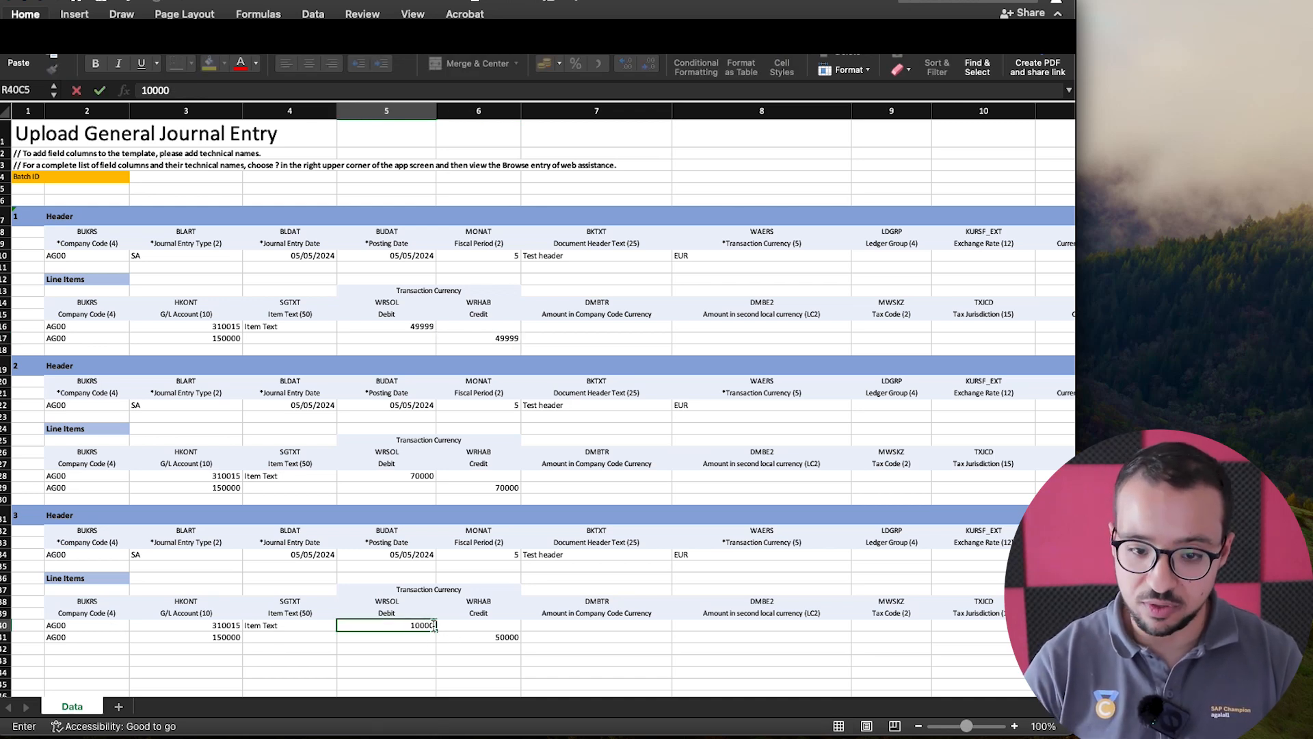
click(437, 632)
text(10)
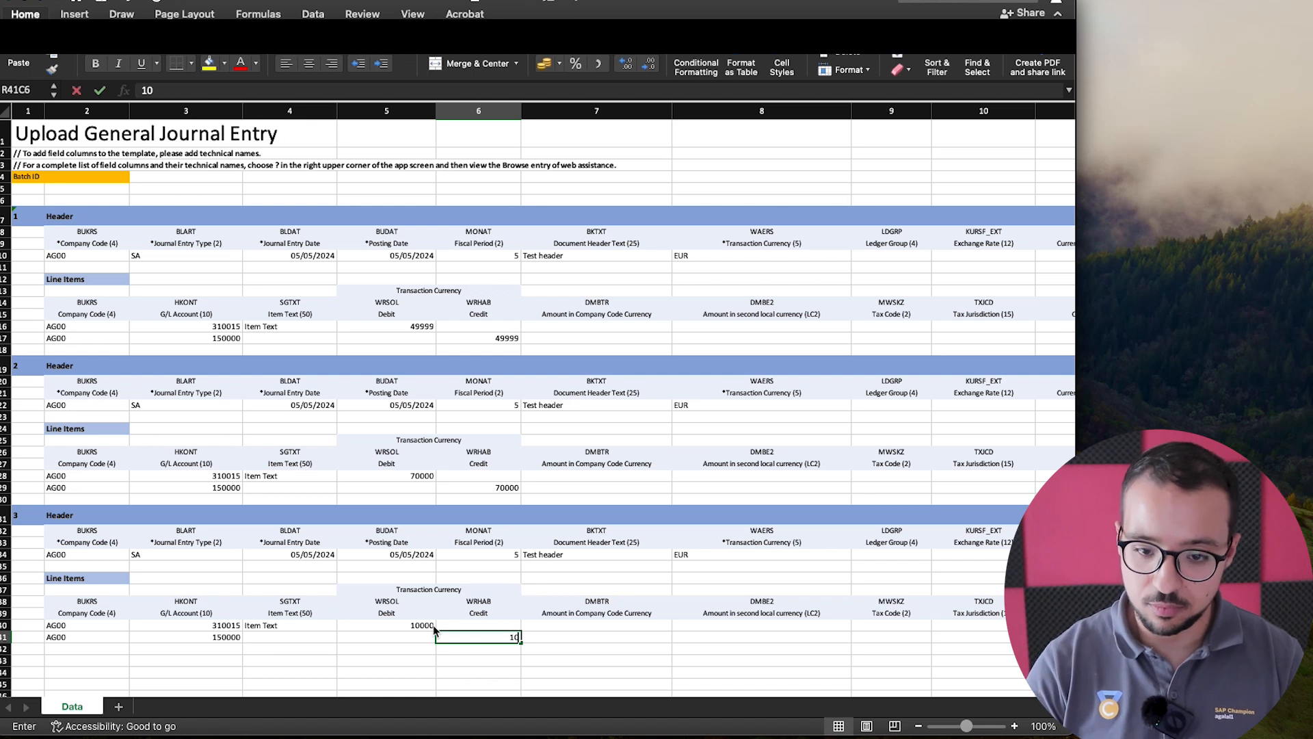
key(Return)
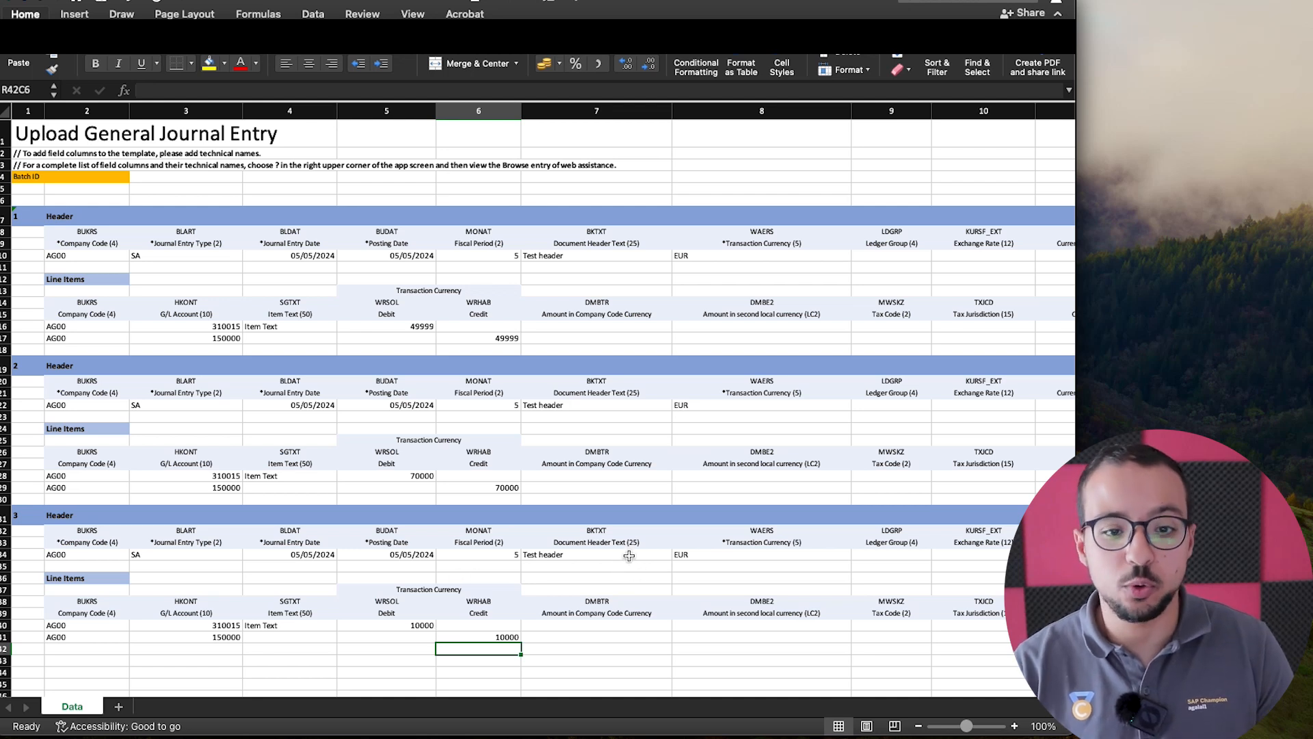
scroll(292, 532, down, 2)
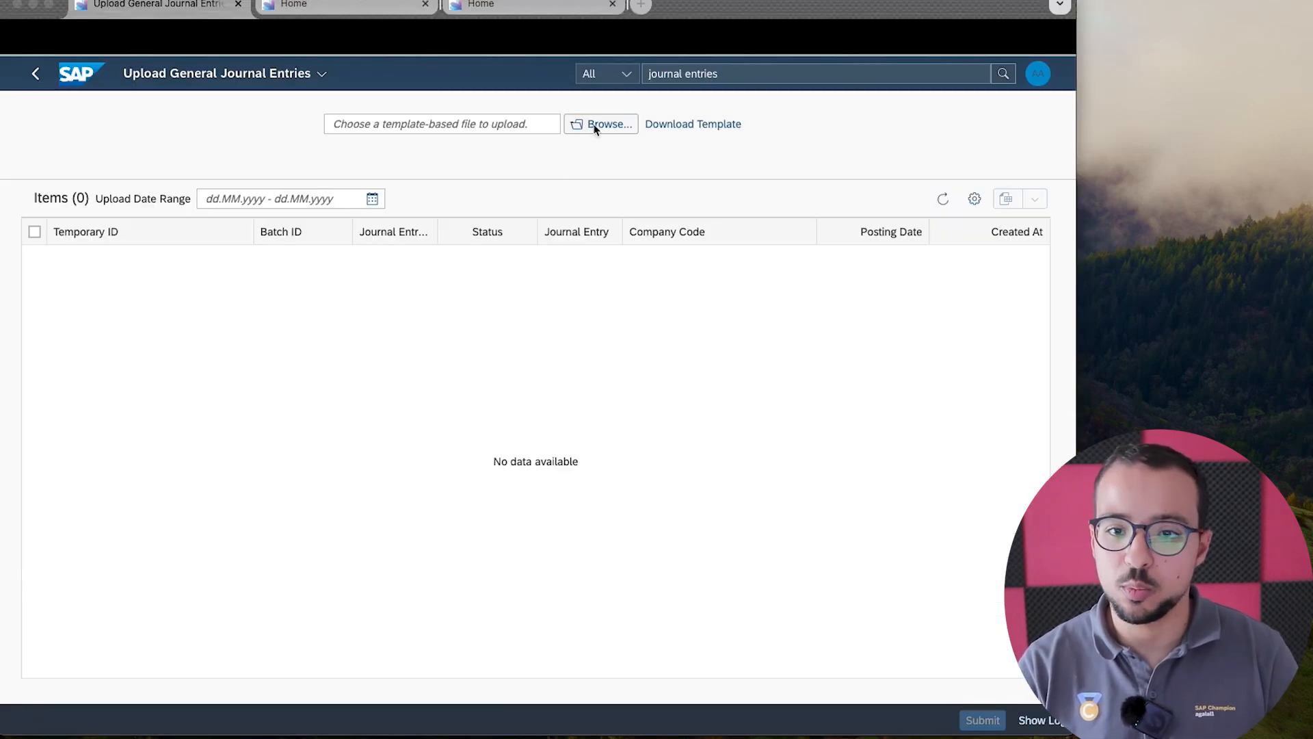
click(595, 130)
click(595, 127)
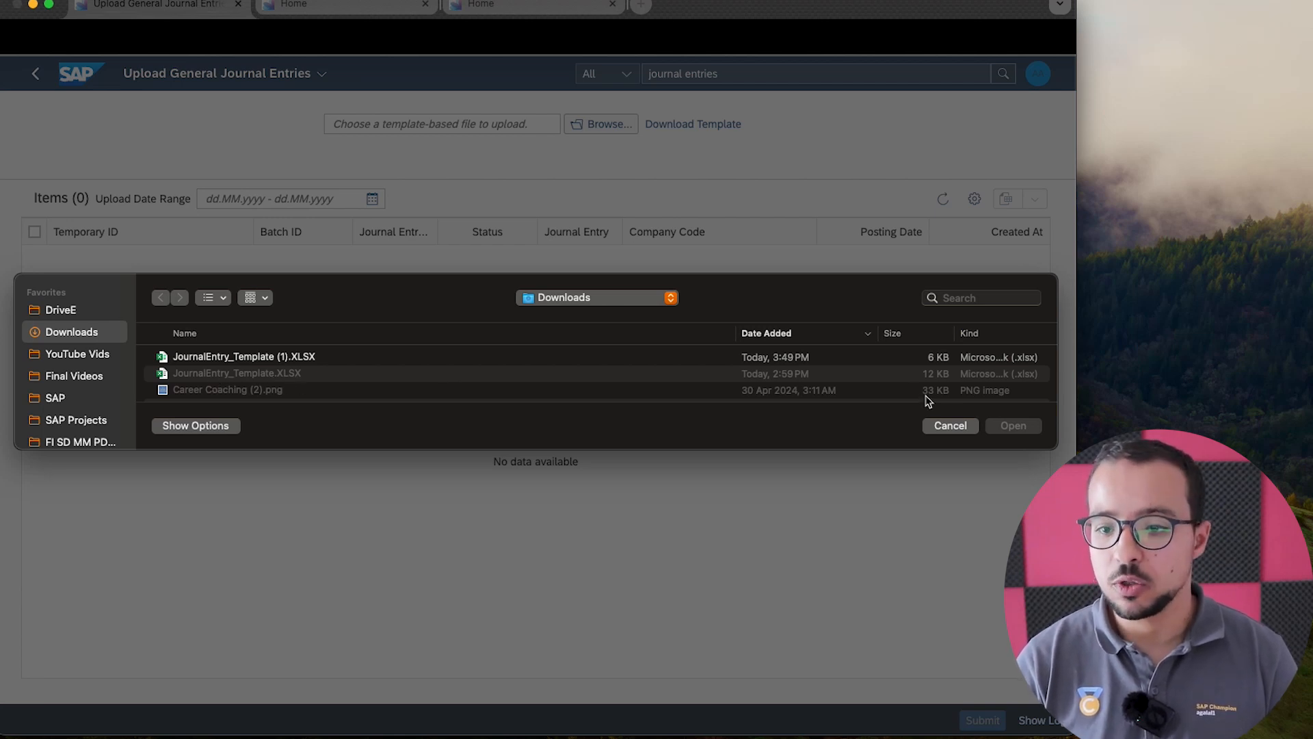
click(950, 427)
Refresh the uploaded items list and upload JournalEntry_Template.XLSX from the Downloads folder.
click(943, 199)
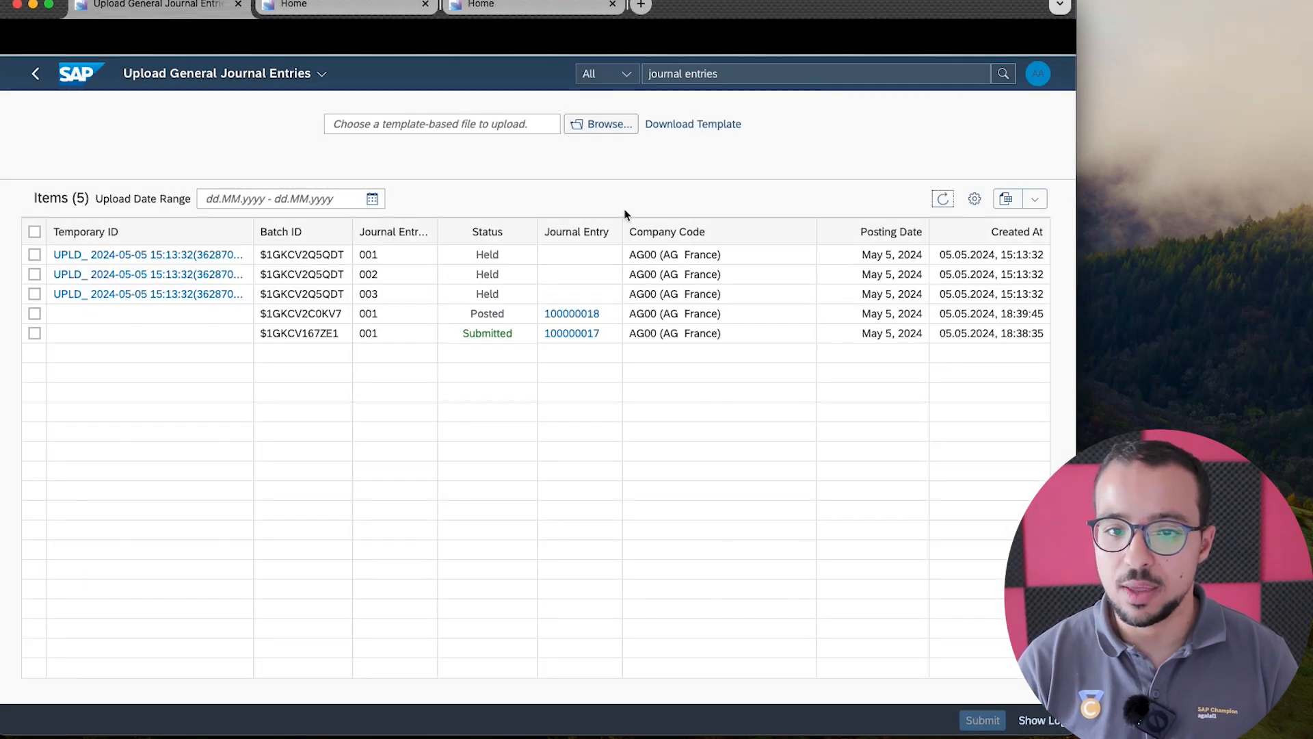
click(609, 126)
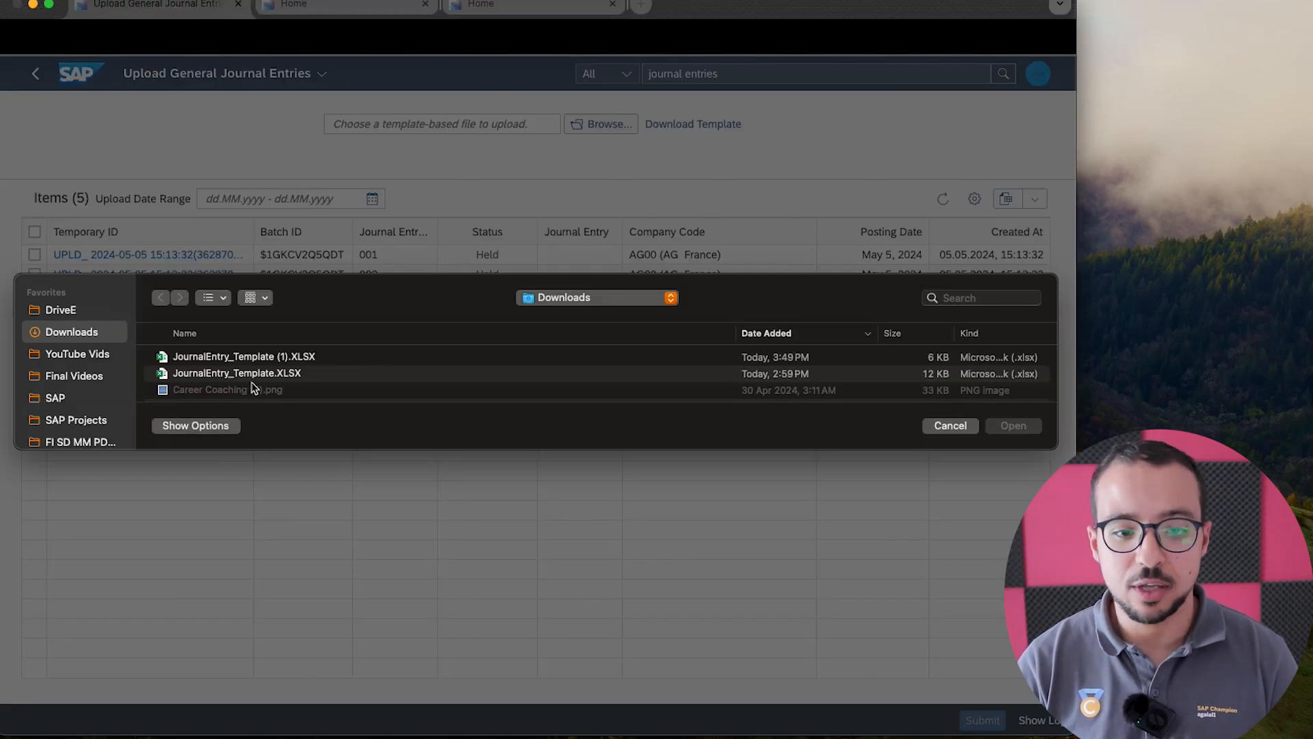
double_click(247, 375)
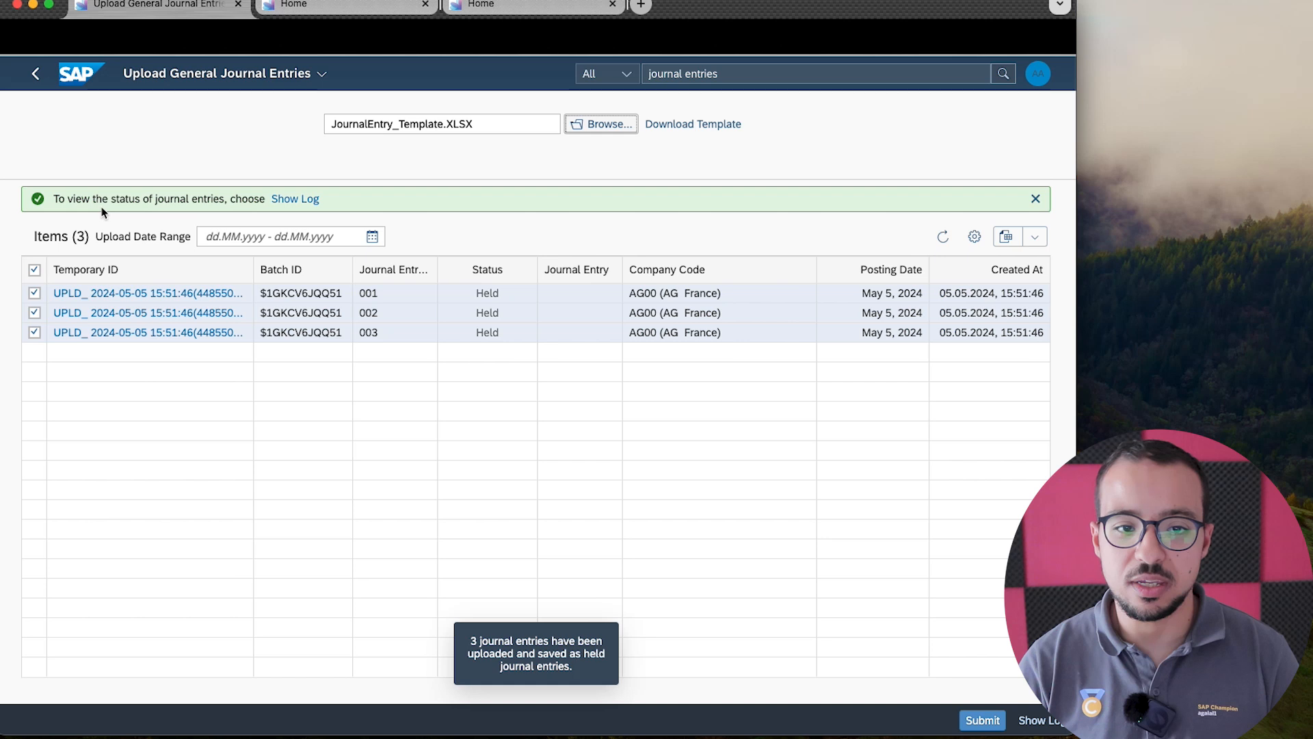
Review the upload's application log and the details of the first held journal entry, and return to Upload General Journal Entries.
click(296, 199)
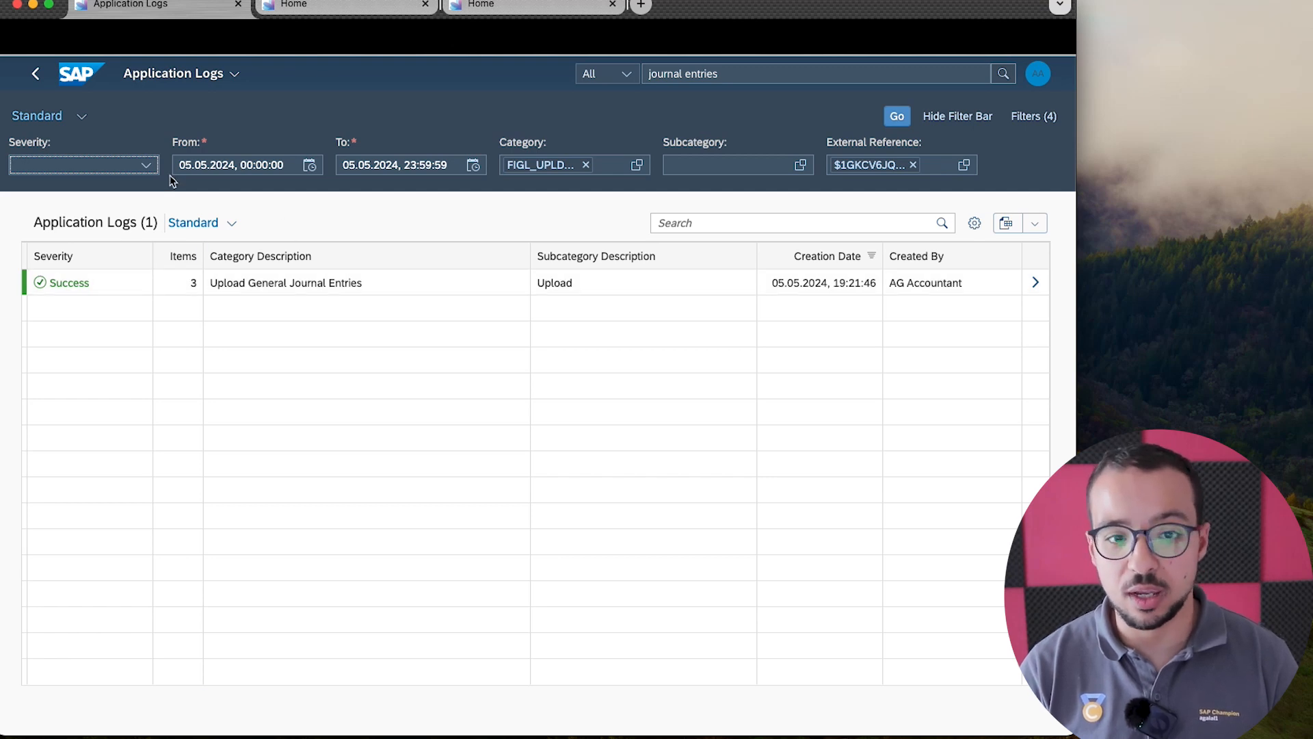
click(35, 76)
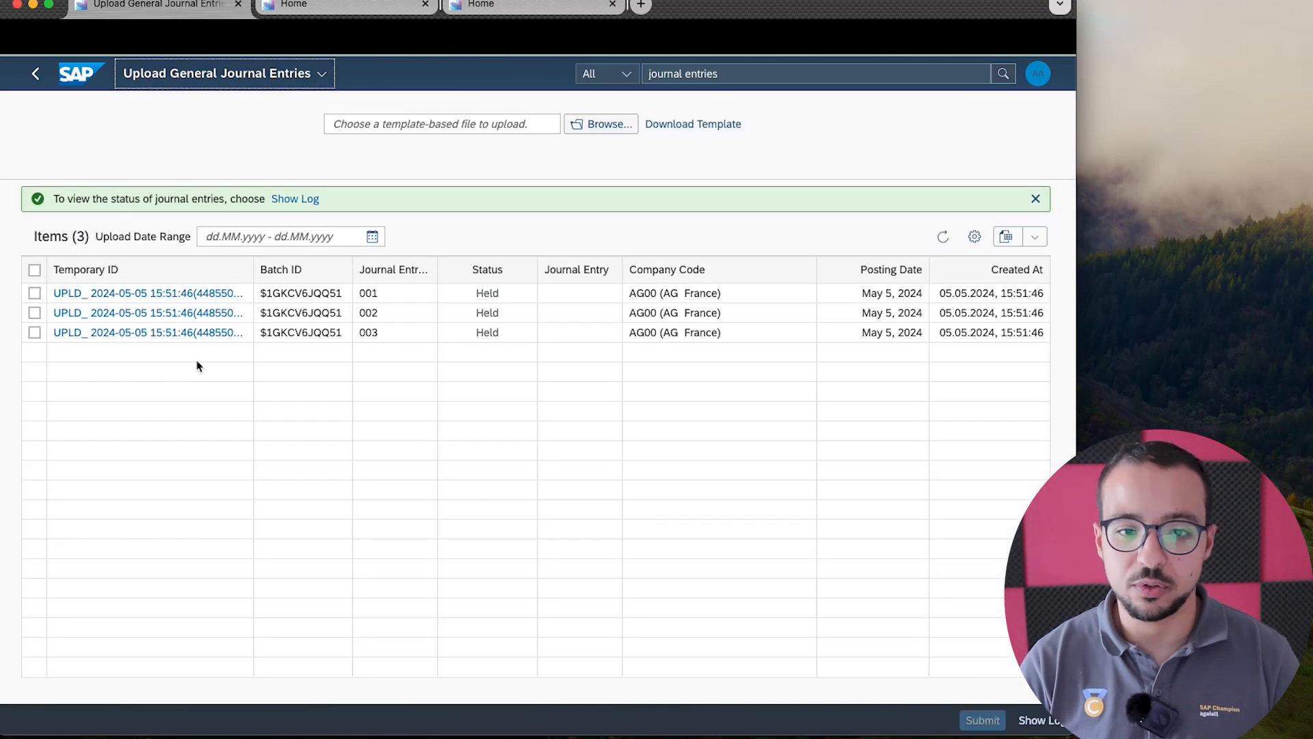
click(132, 293)
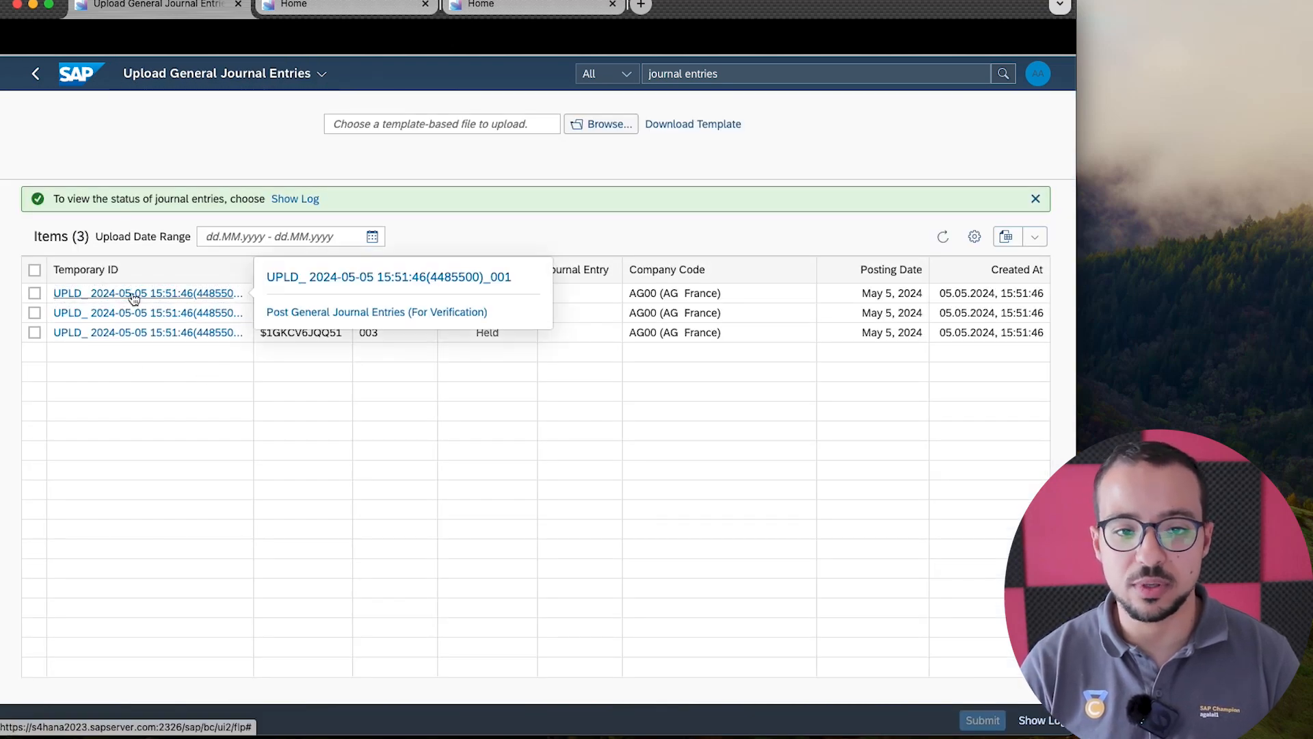
click(339, 285)
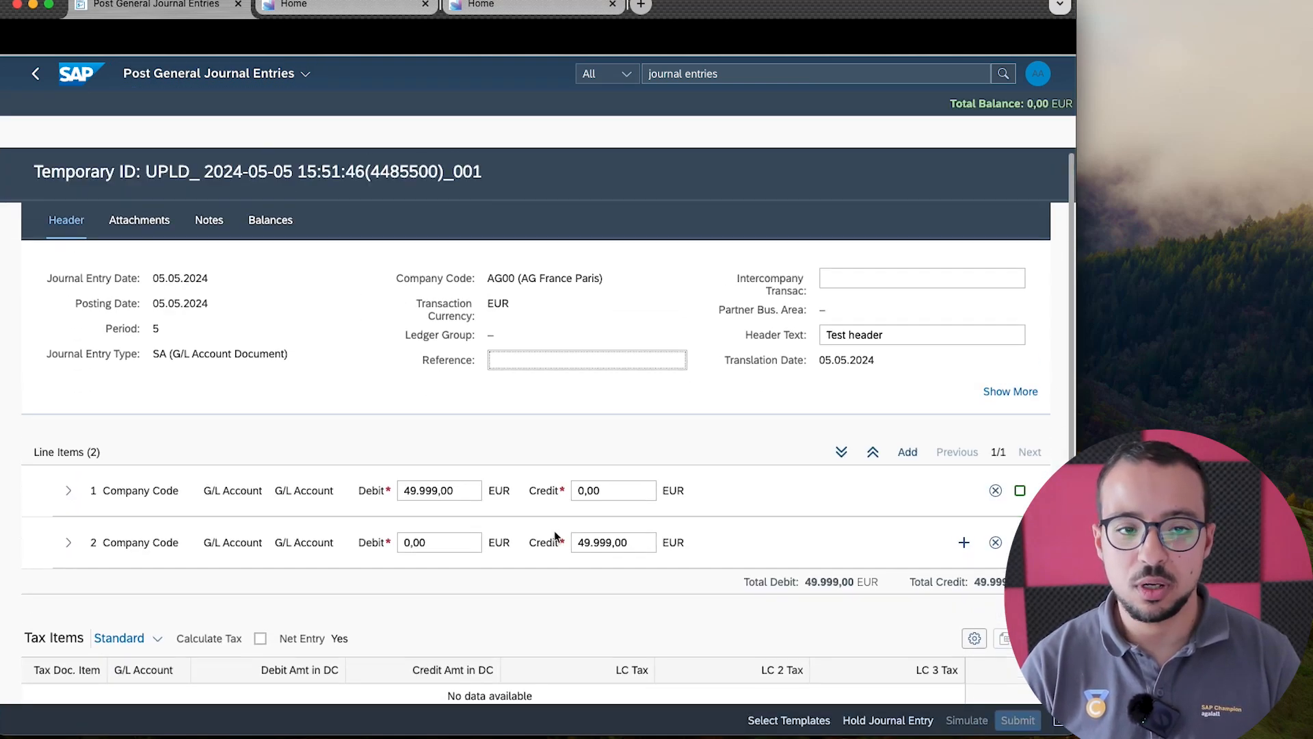
click(38, 79)
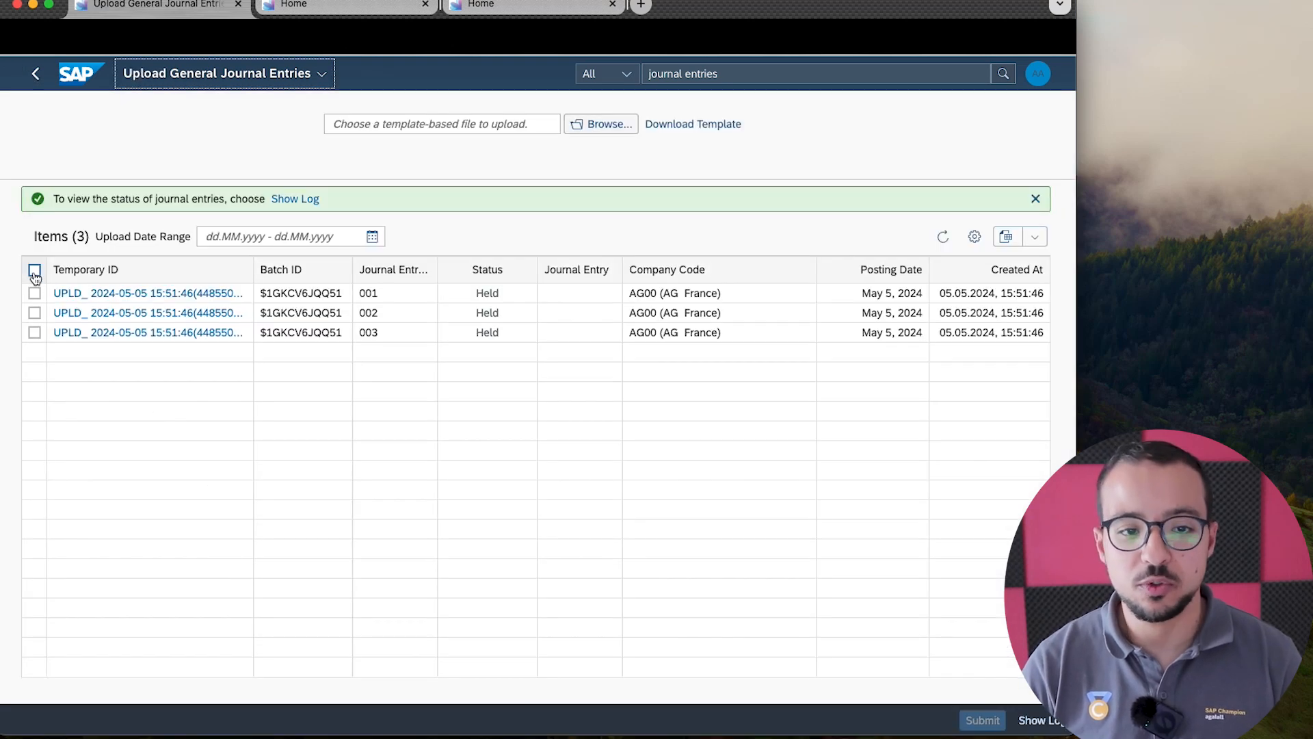
Select all three held journal entries of the uploaded batch and submit them.
click(34, 271)
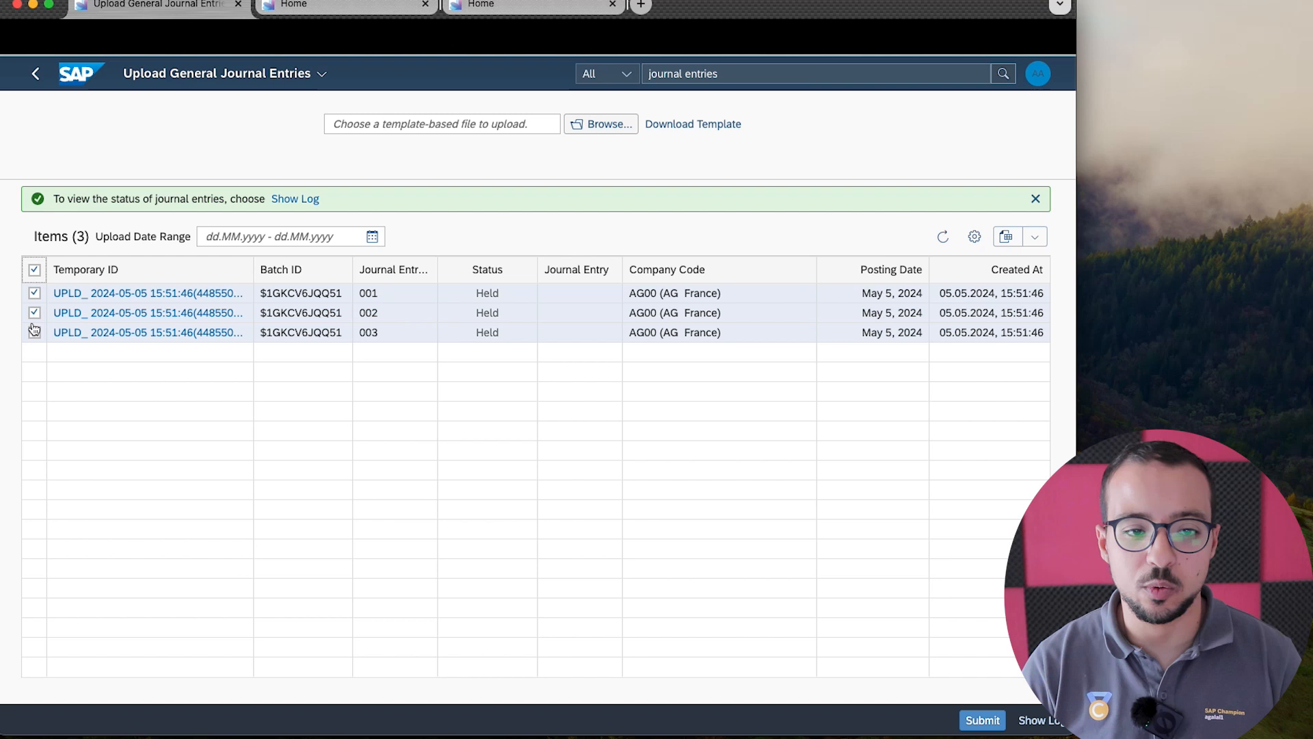
click(978, 726)
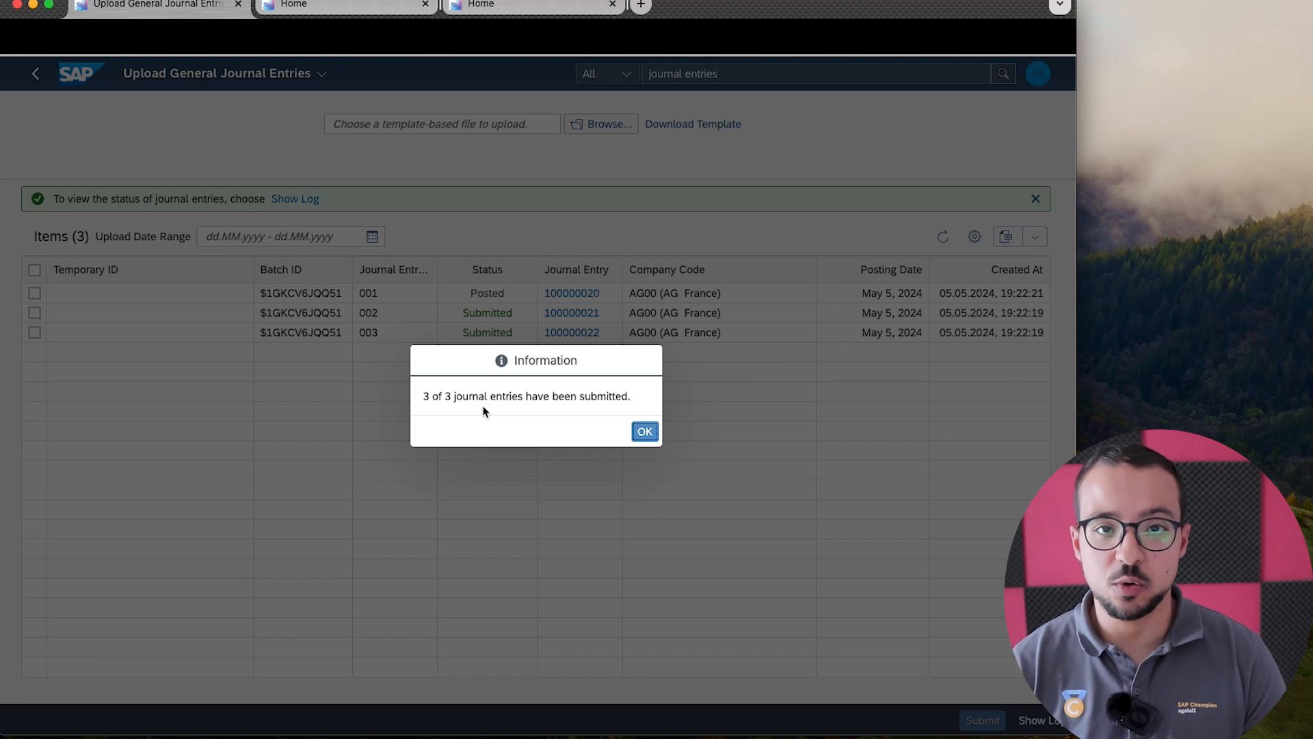
click(643, 430)
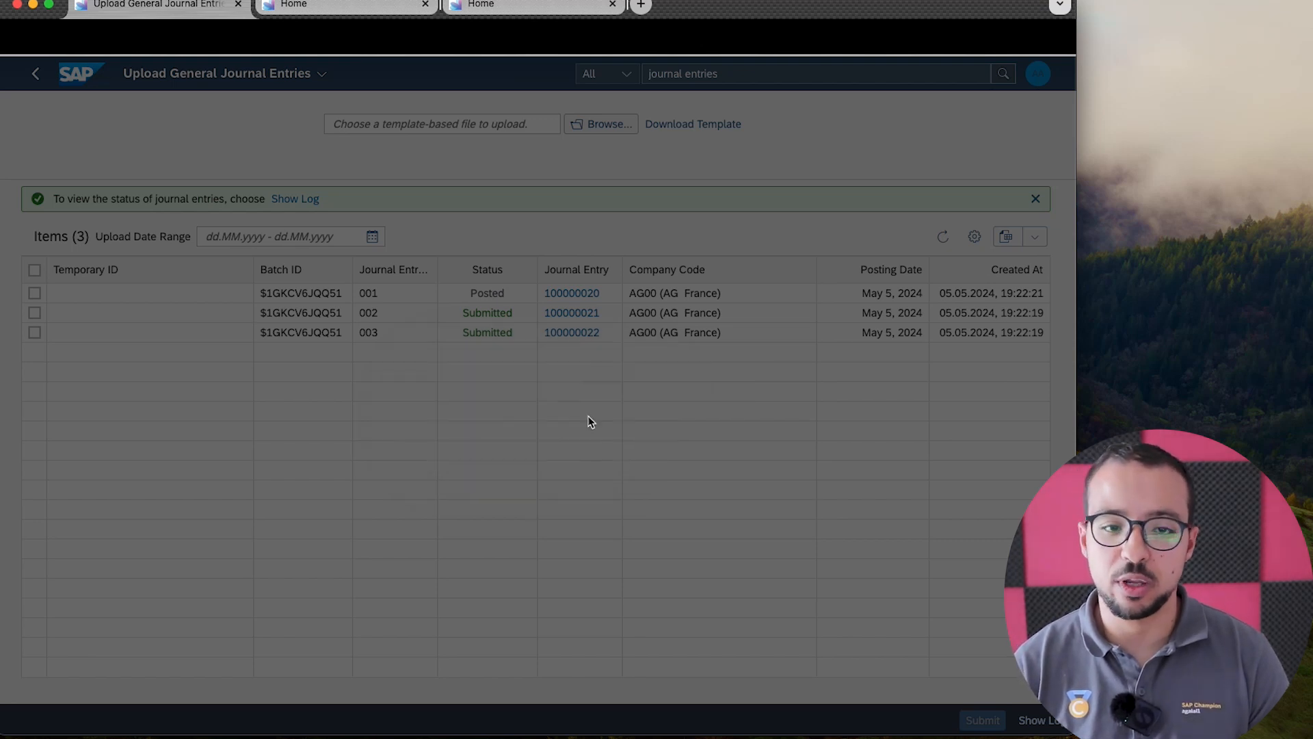
Return to Verify General Journal Entries, list all entries, and sort them by journal entry in descending order.
click(33, 77)
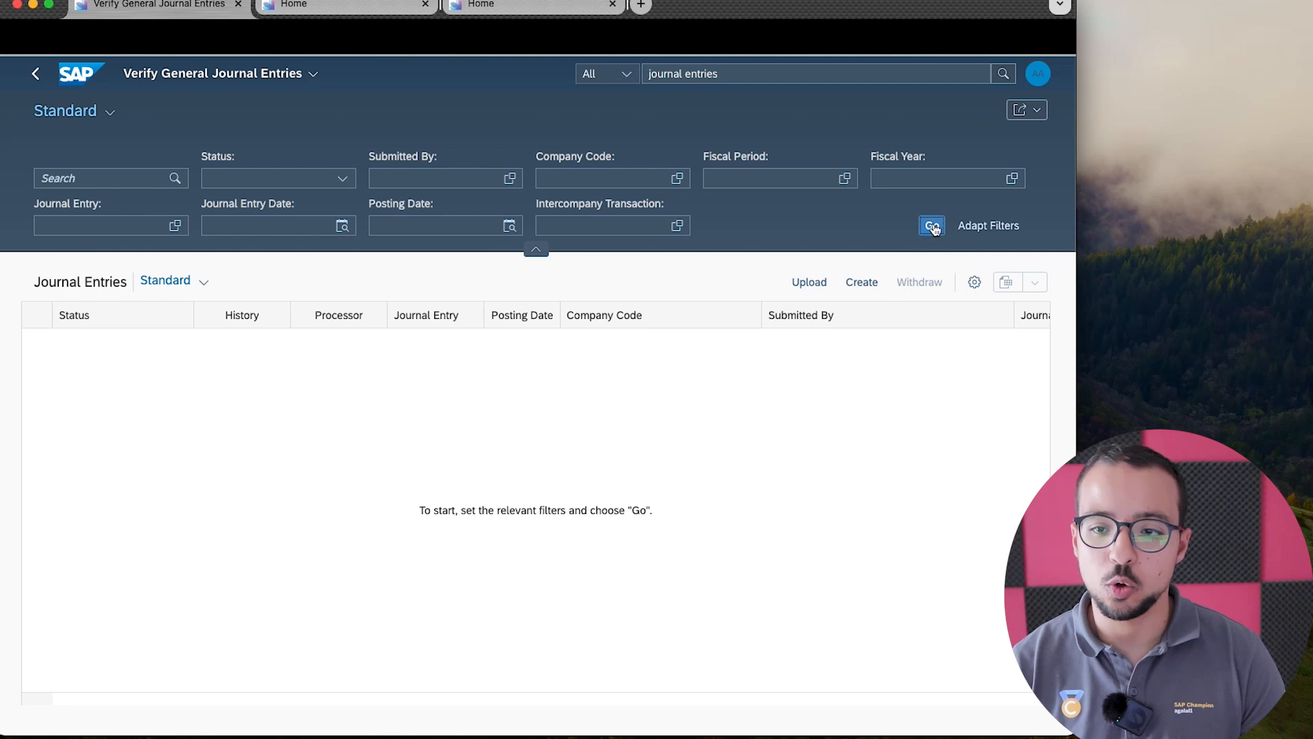
click(933, 227)
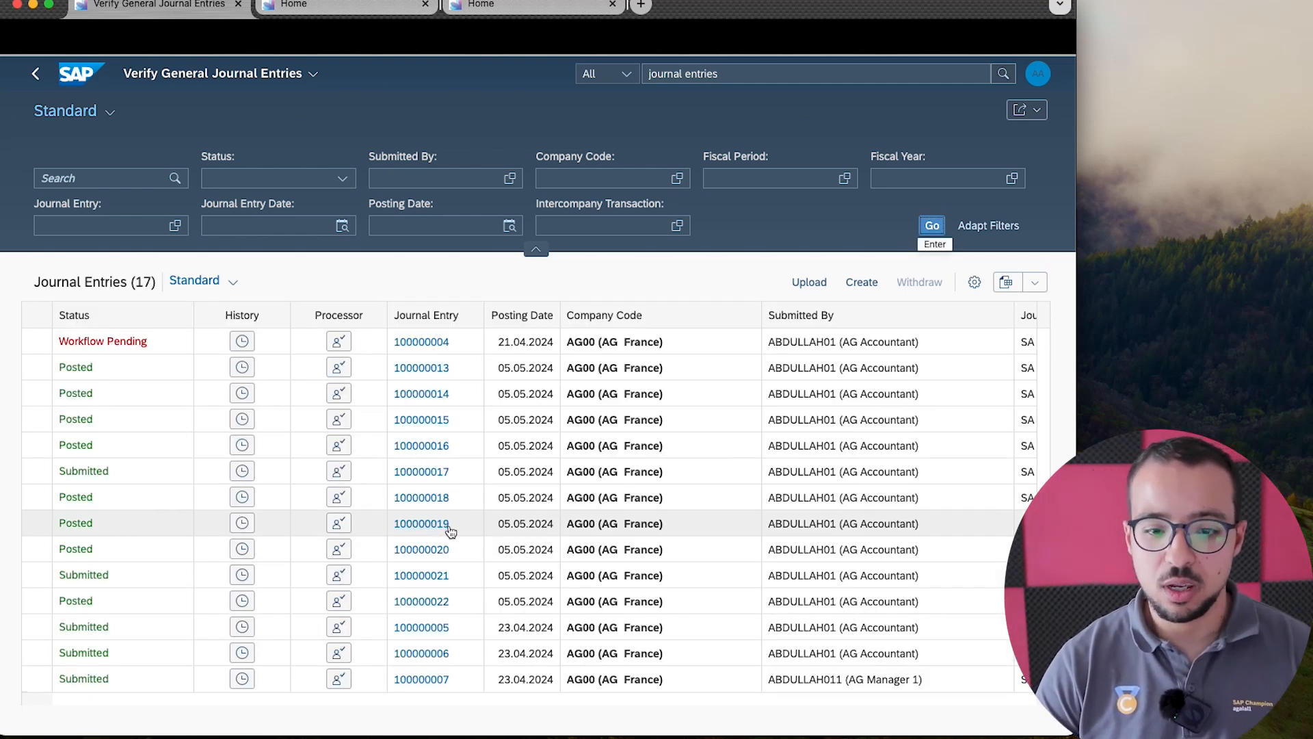
click(441, 320)
click(443, 315)
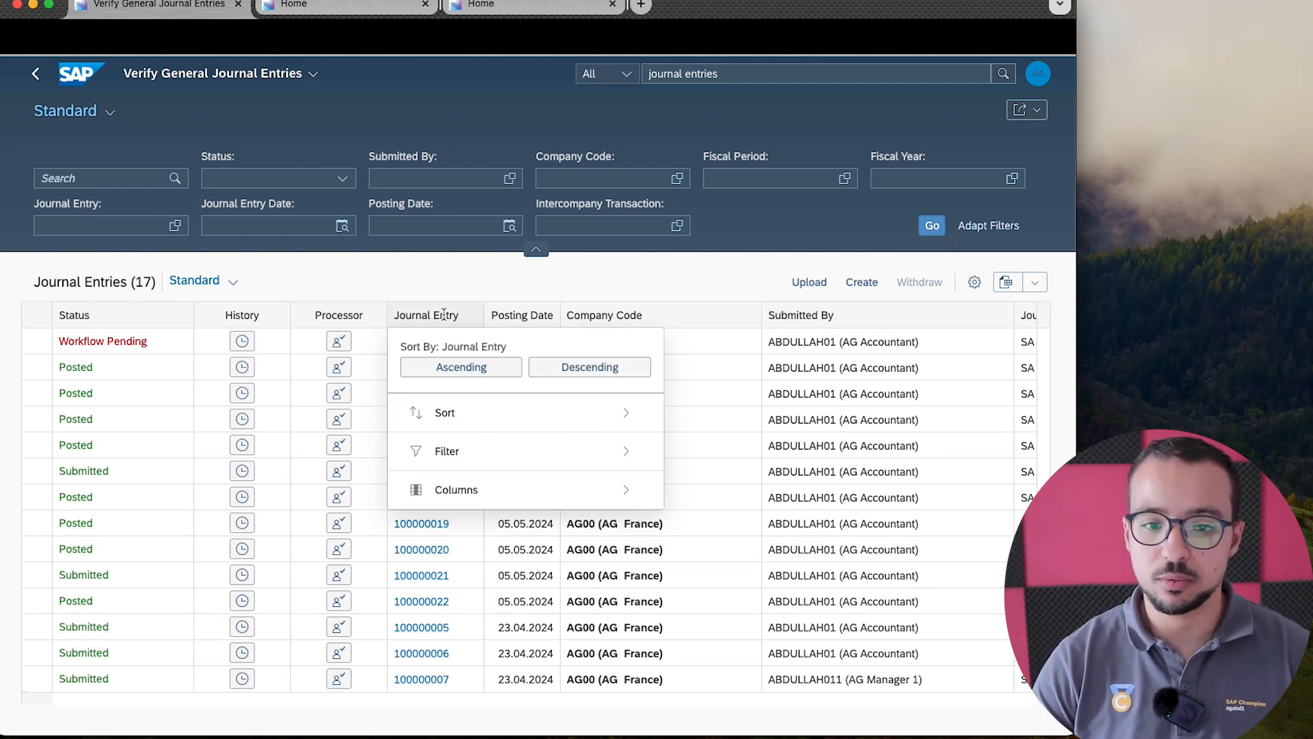
click(557, 368)
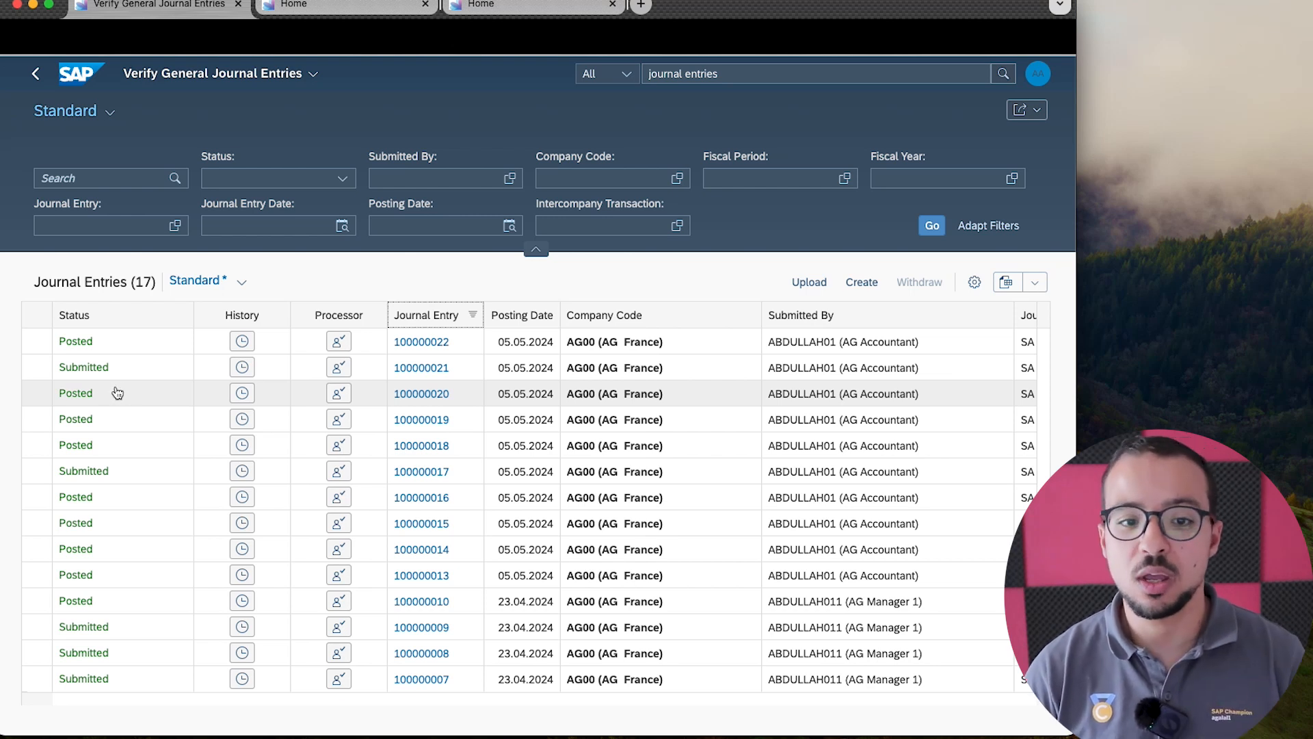
Review the workflow history of journal entry 100000020 and inspect its entry view in Manage Journal Entries.
click(243, 395)
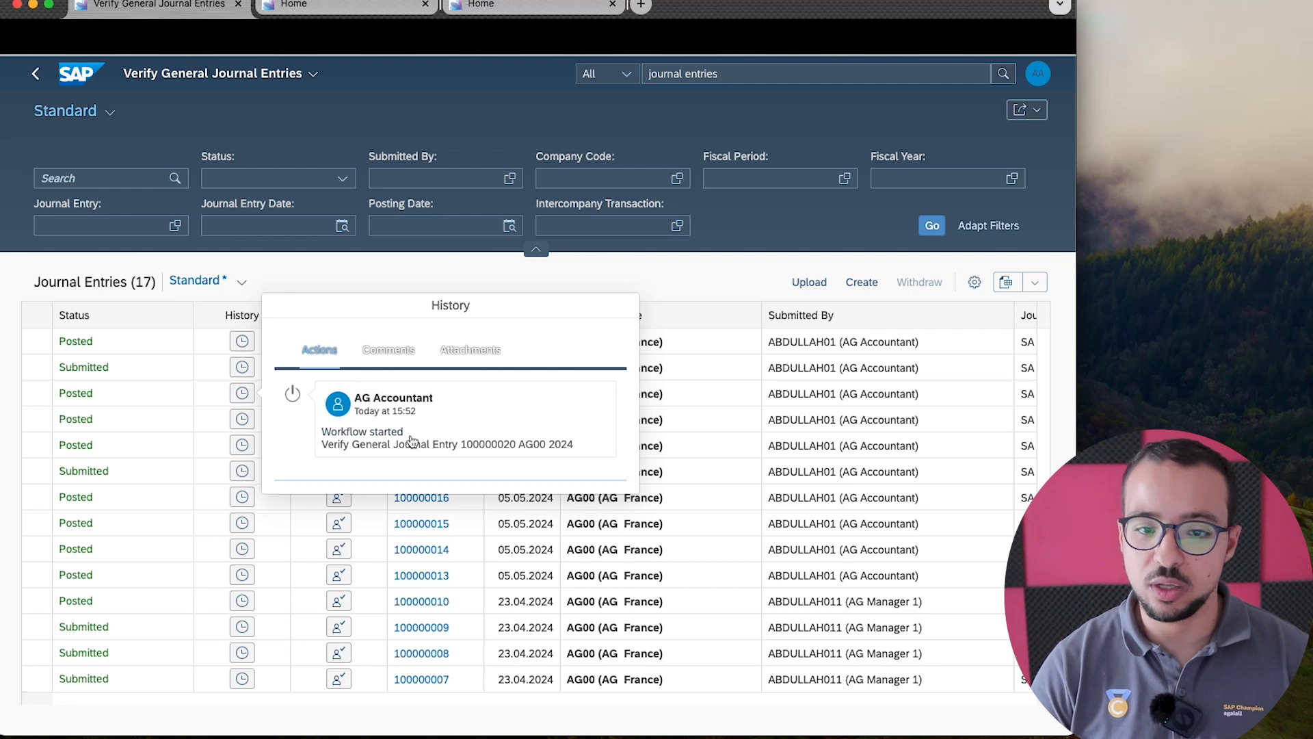
click(132, 420)
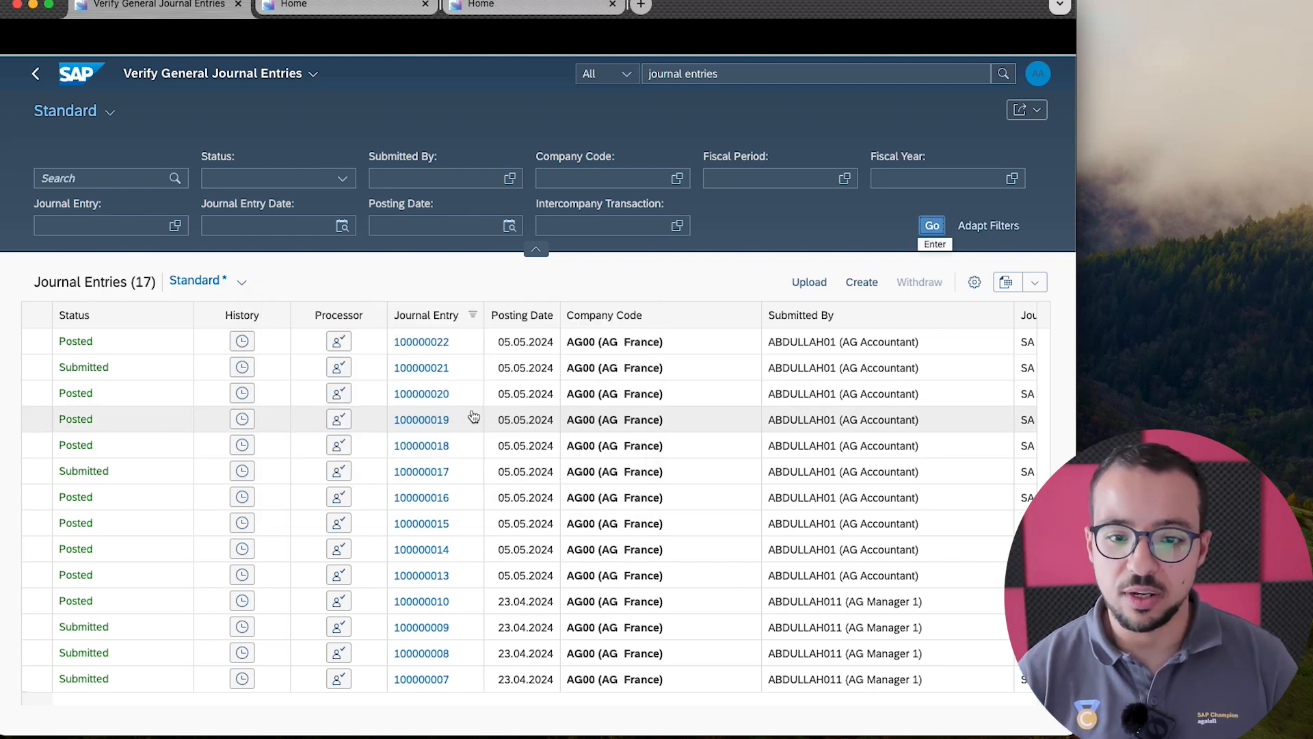
click(431, 400)
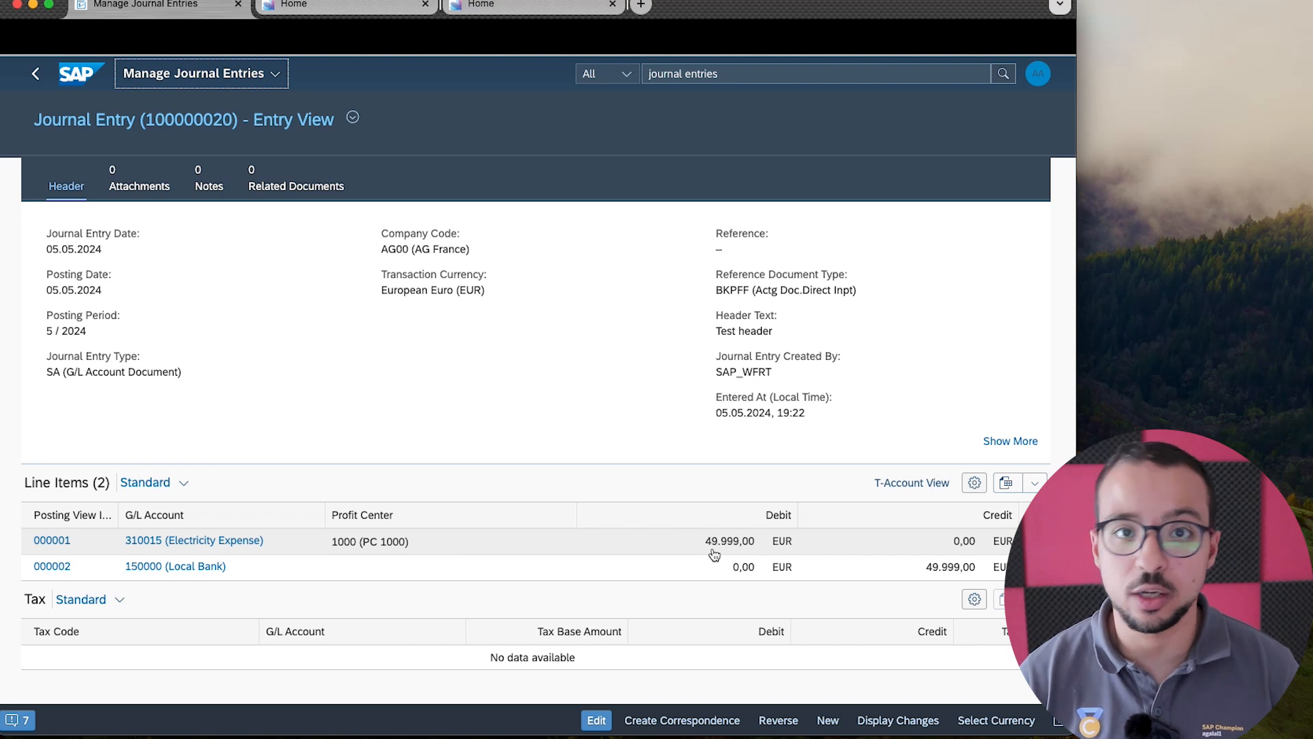
click(34, 73)
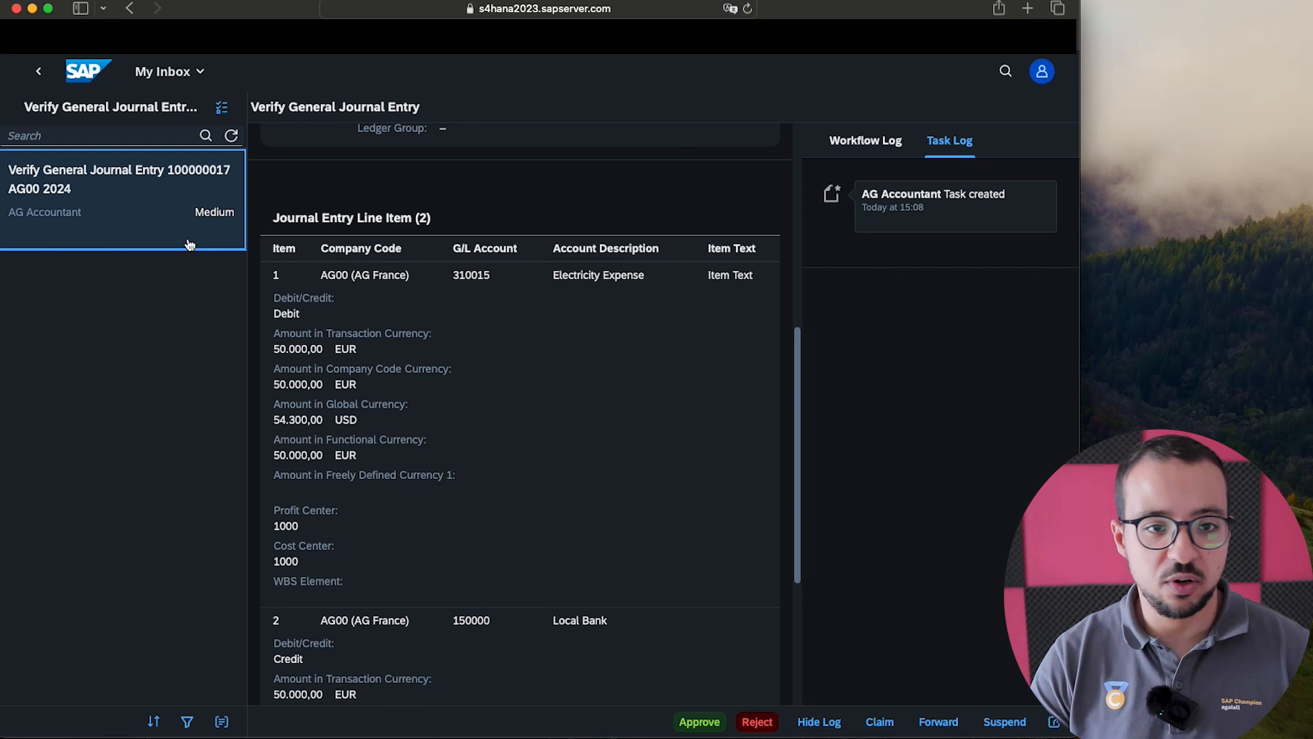
Refresh the manager's My Inbox and reject the verification task for journal entry 100000021 with a decision note starting "Wrong va".
click(231, 135)
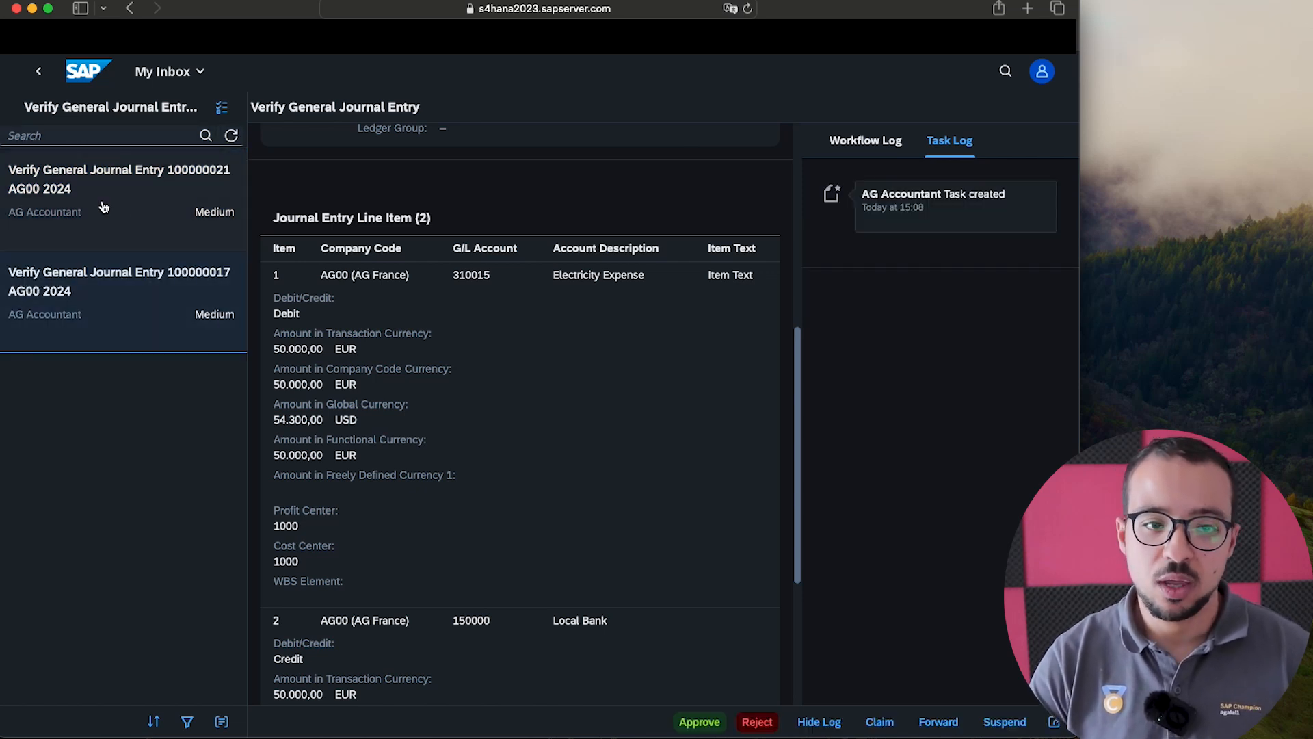
click(202, 195)
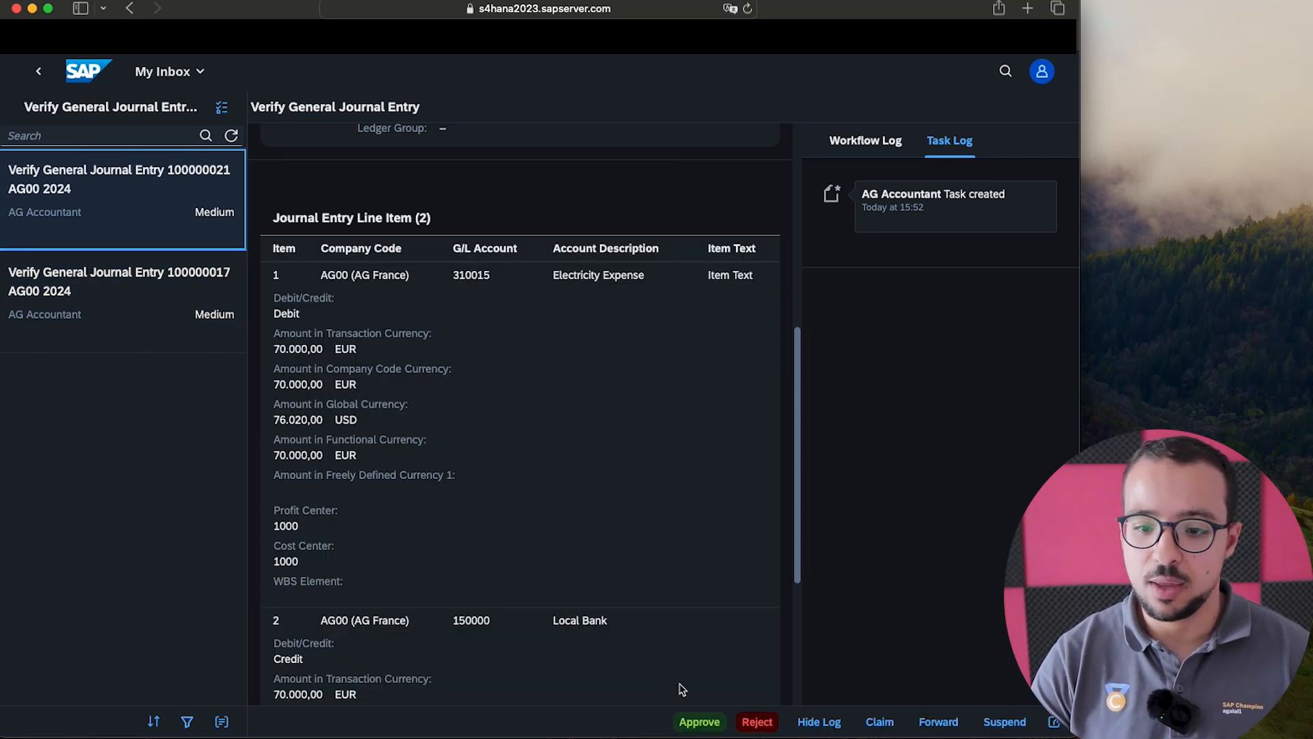
click(758, 722)
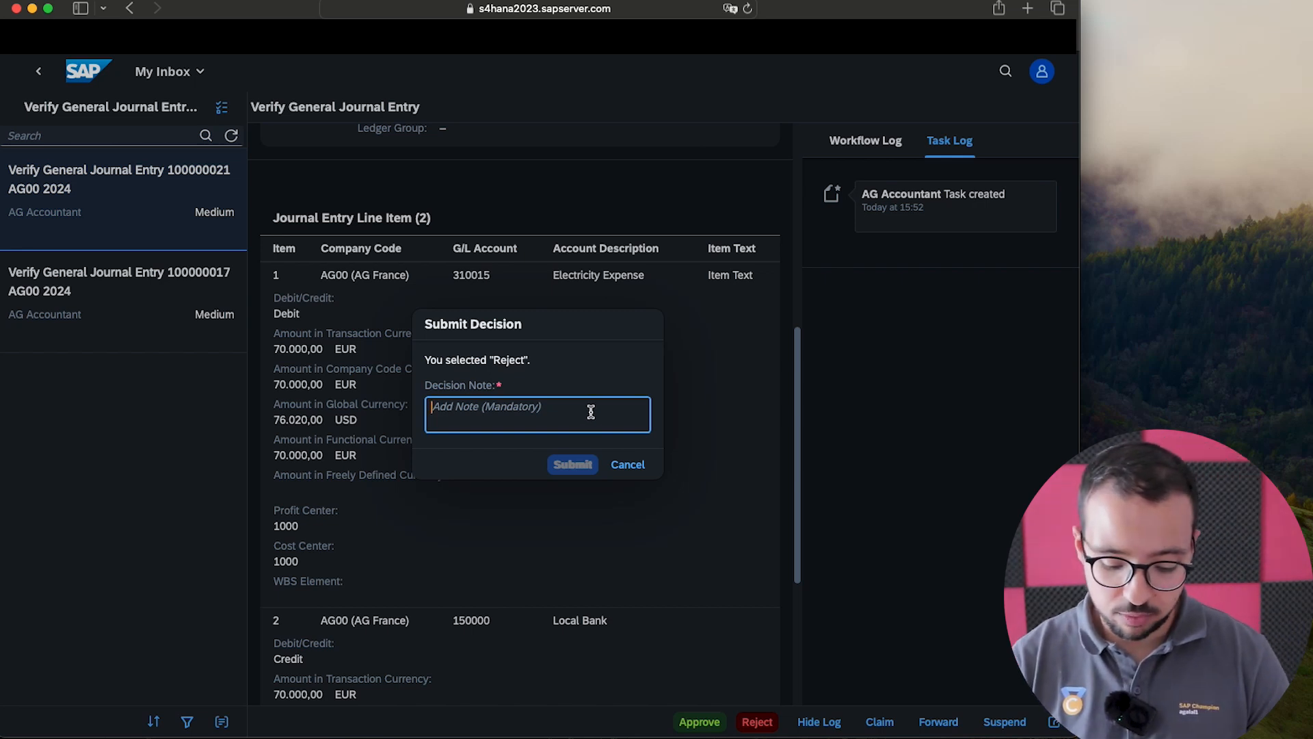
text(Wrong va)
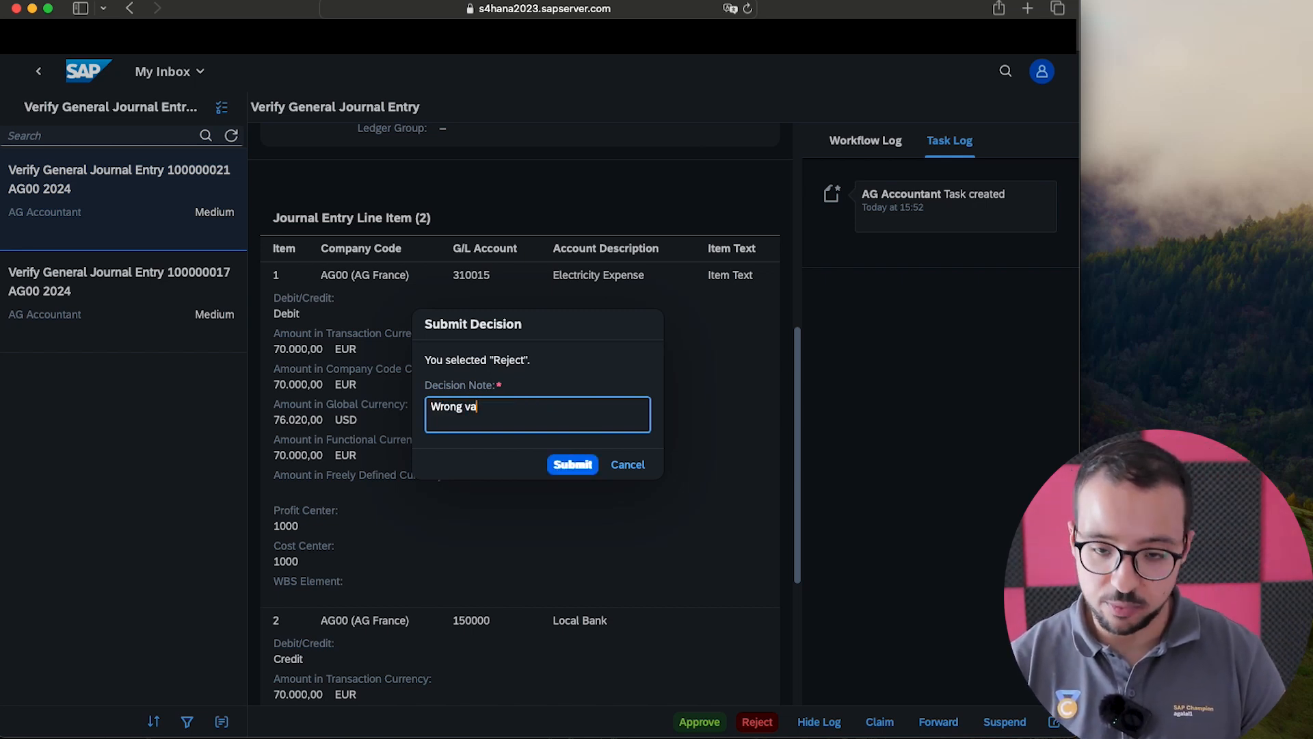
click(557, 468)
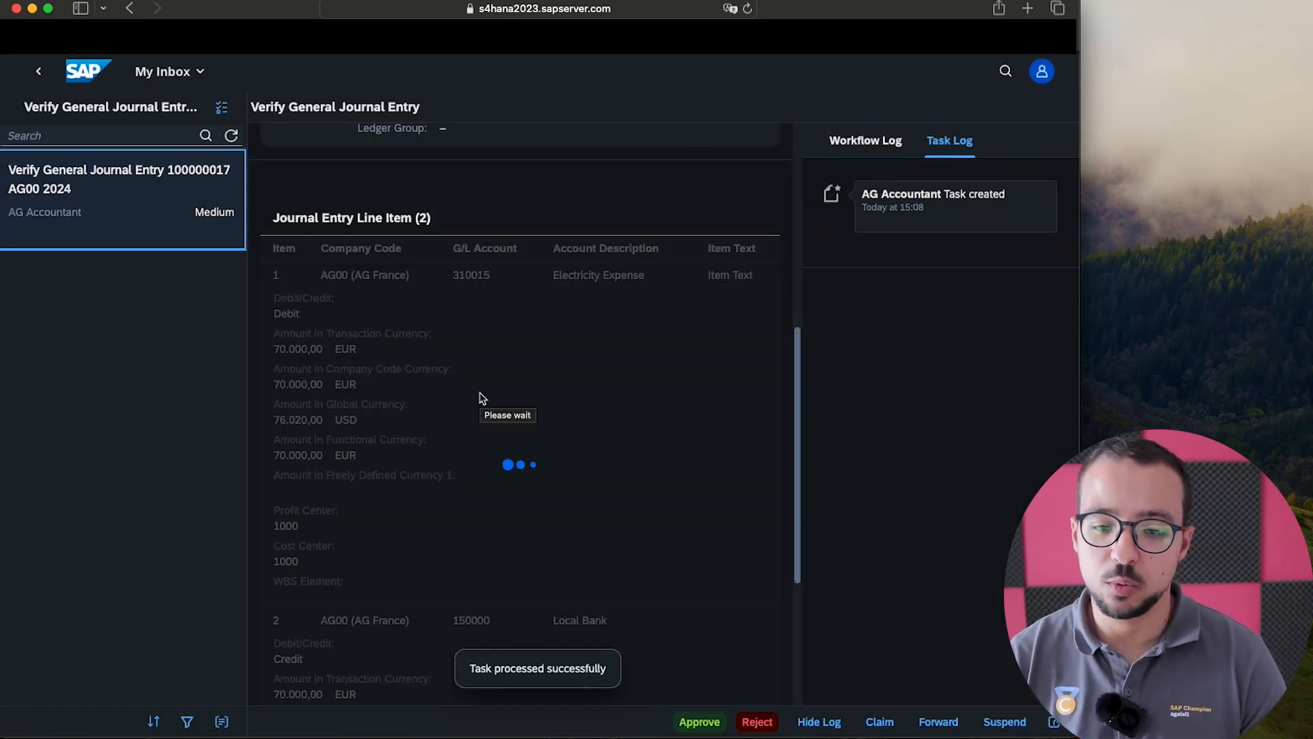
Return to the accountant's Verify General Journal Entries, reload the list, and review the workflow history and comments of journal entry 100000021.
key(ctrl+Left)
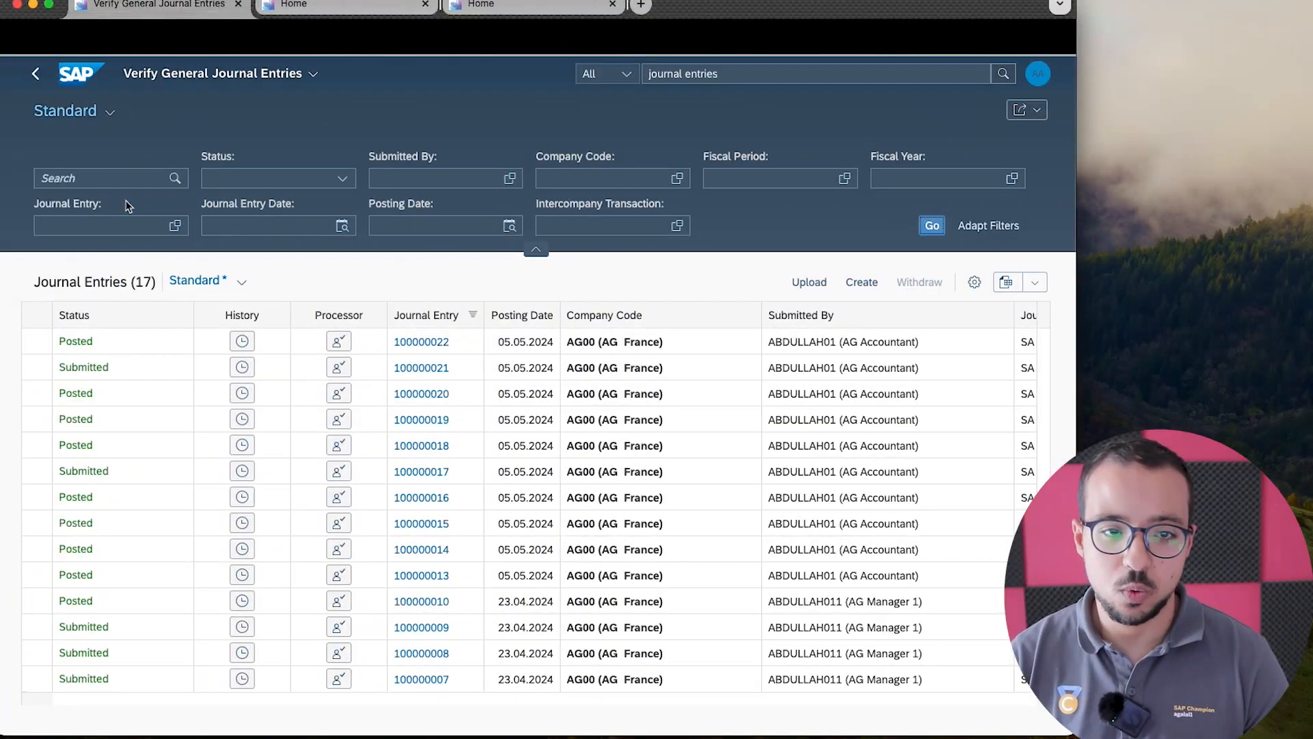
click(932, 228)
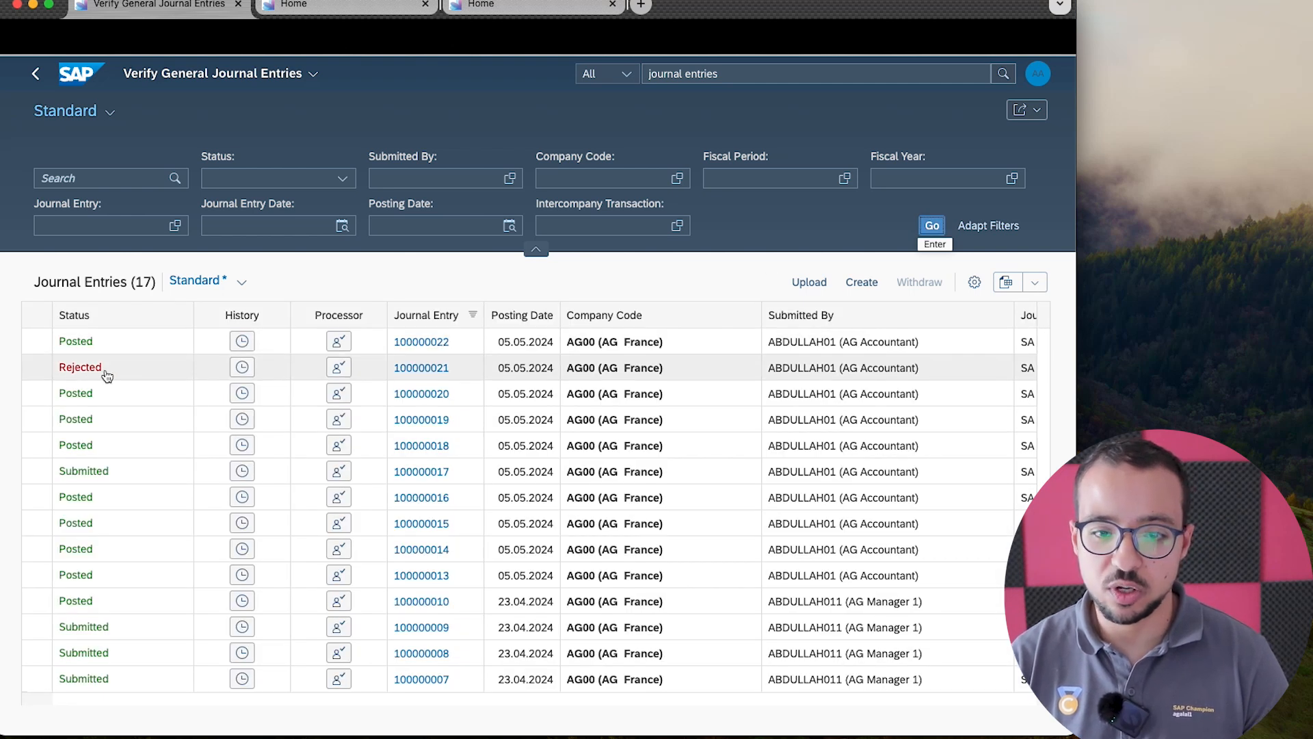
click(242, 368)
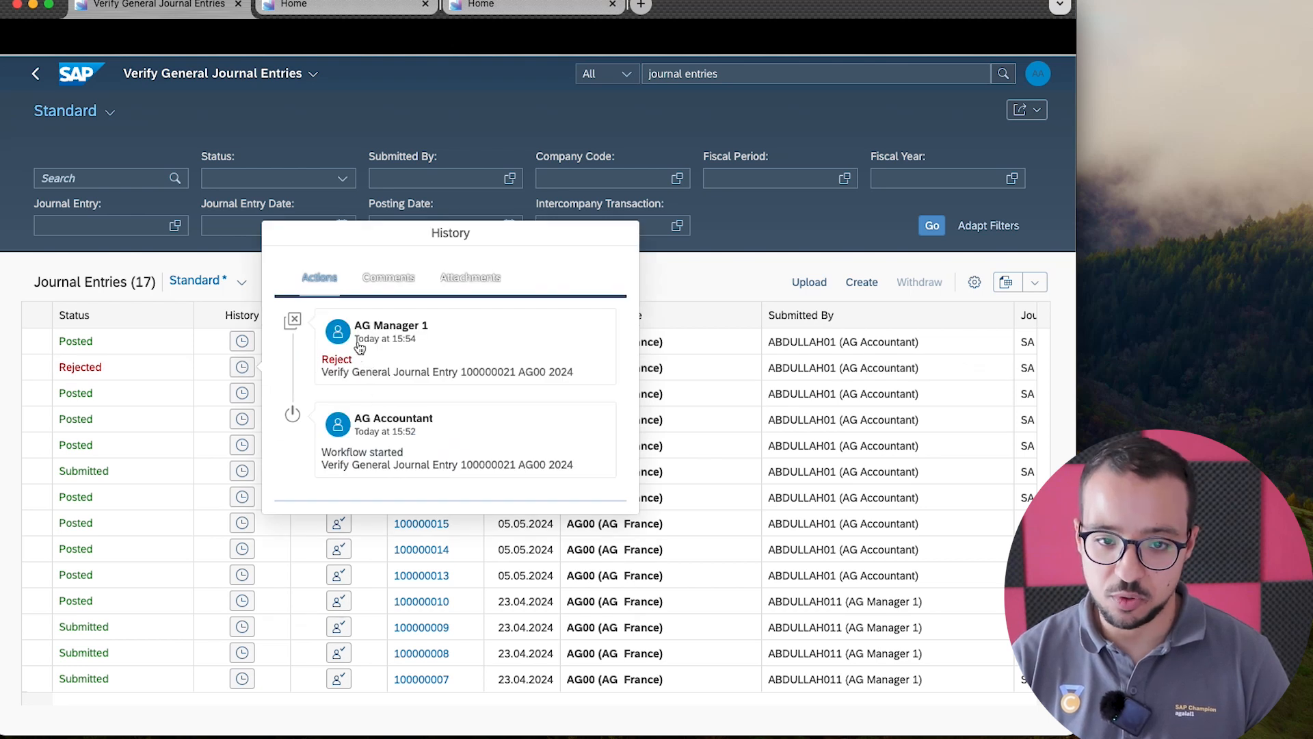
click(393, 281)
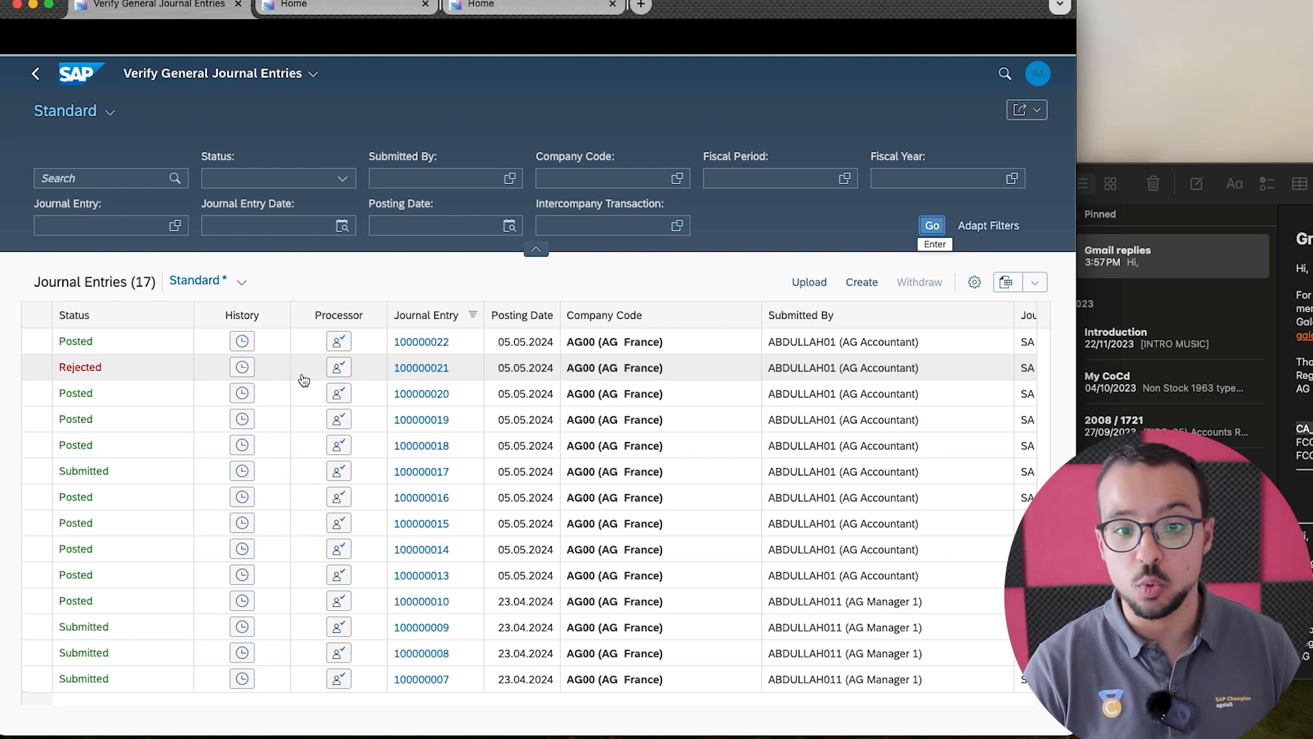
Open rejected journal entry 100000021 for editing and resubmit it for verification with its existing data.
click(422, 369)
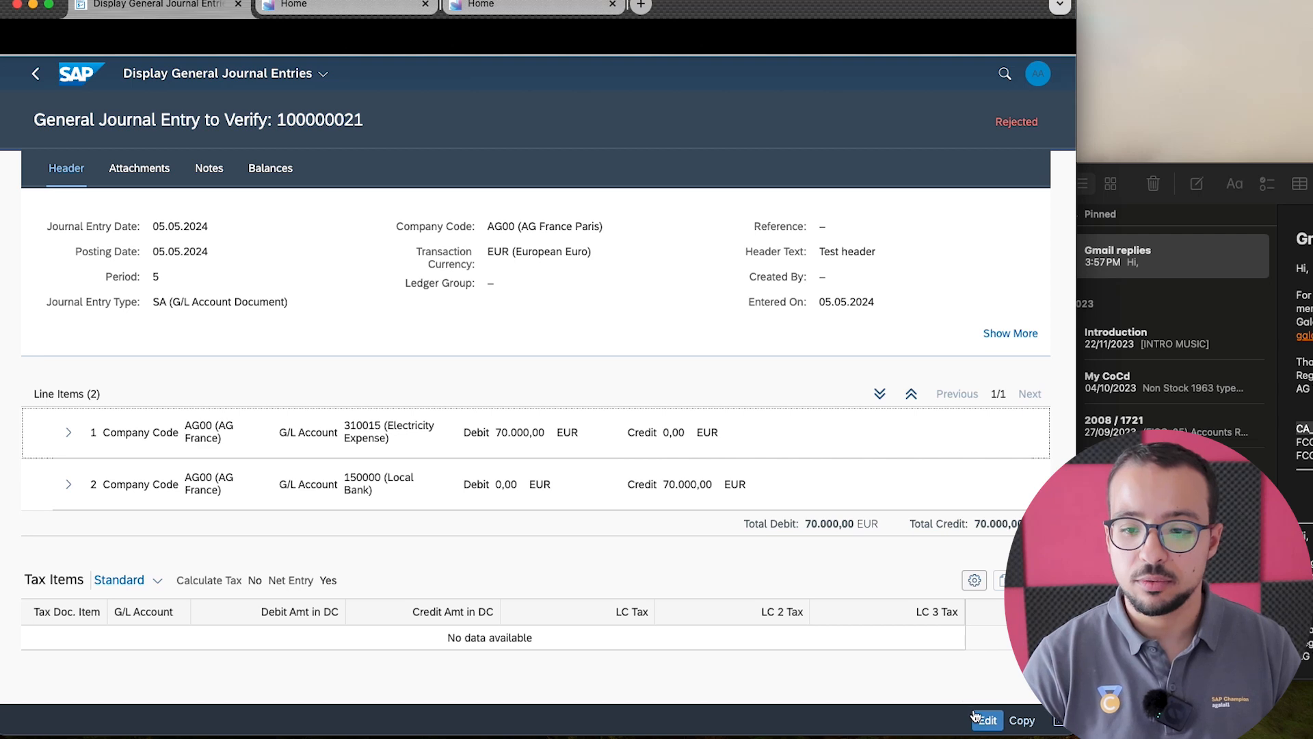
click(985, 720)
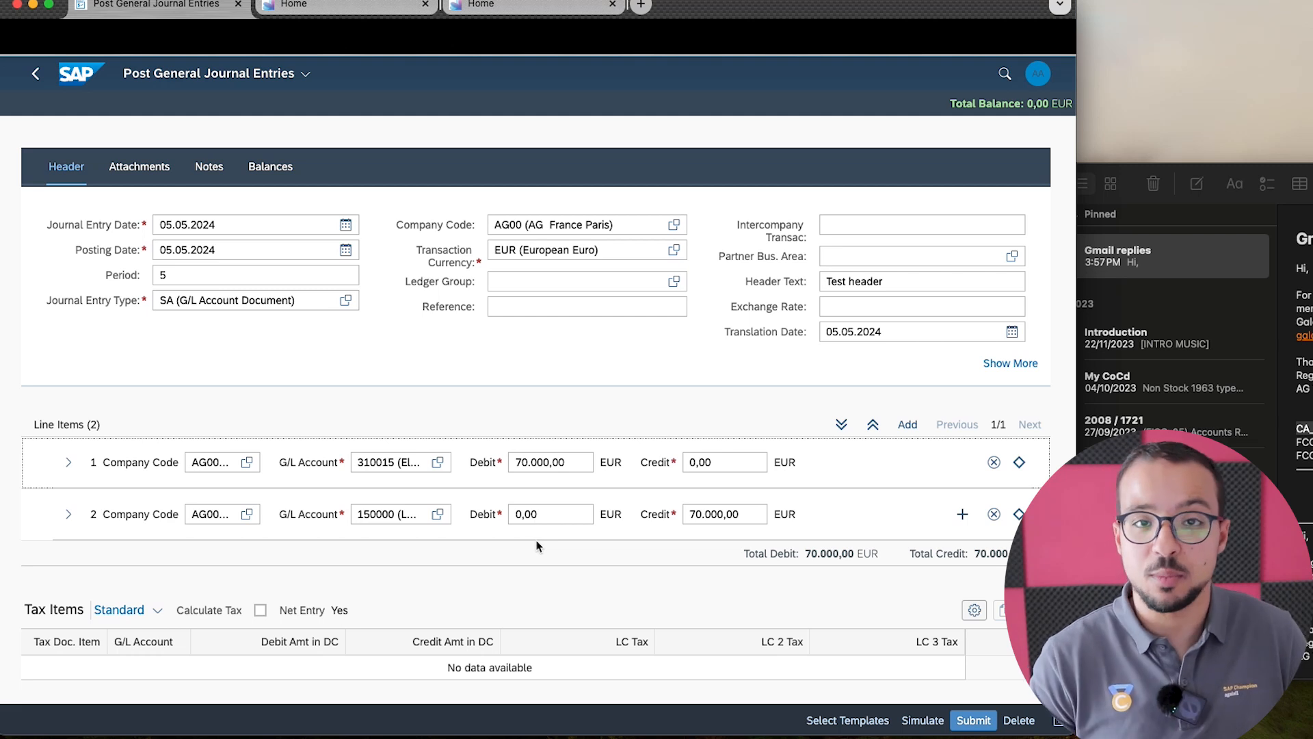
click(974, 722)
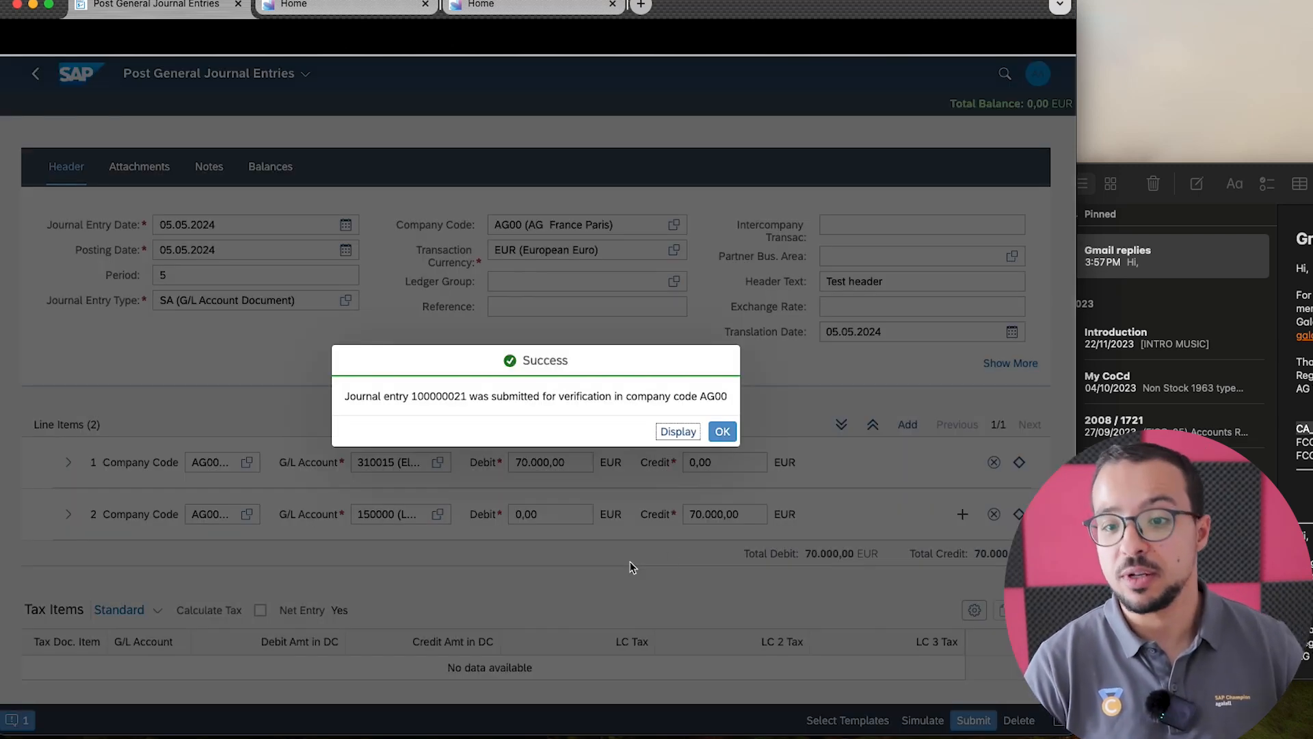
click(722, 431)
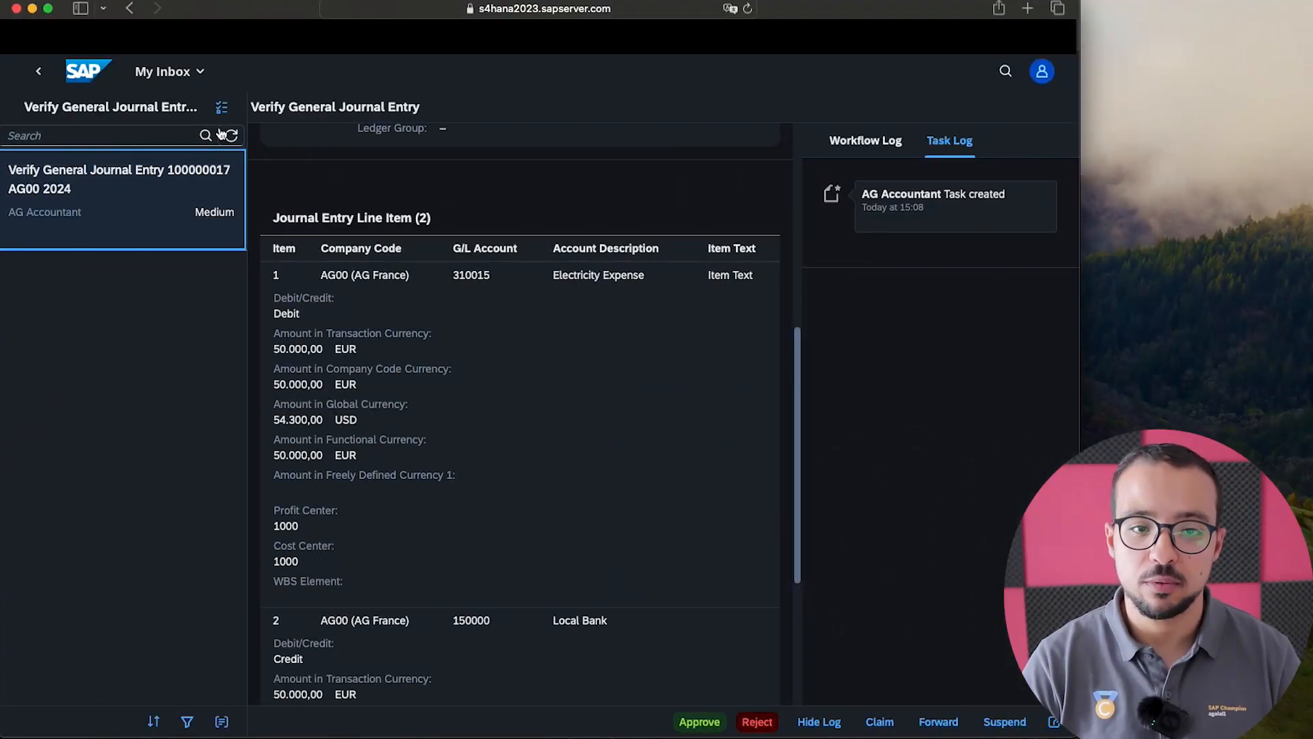
Refresh the manager's My Inbox and open the new verification task for journal entry 100000021.
click(231, 137)
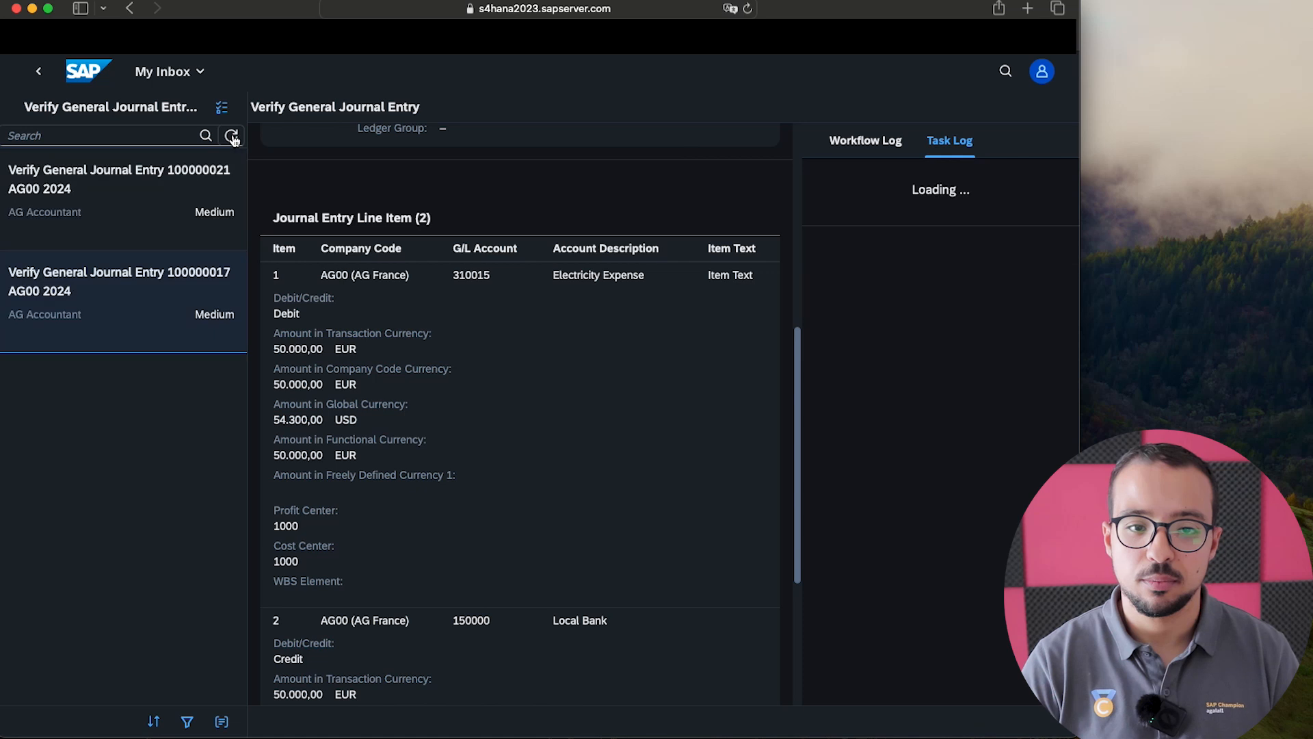
click(156, 218)
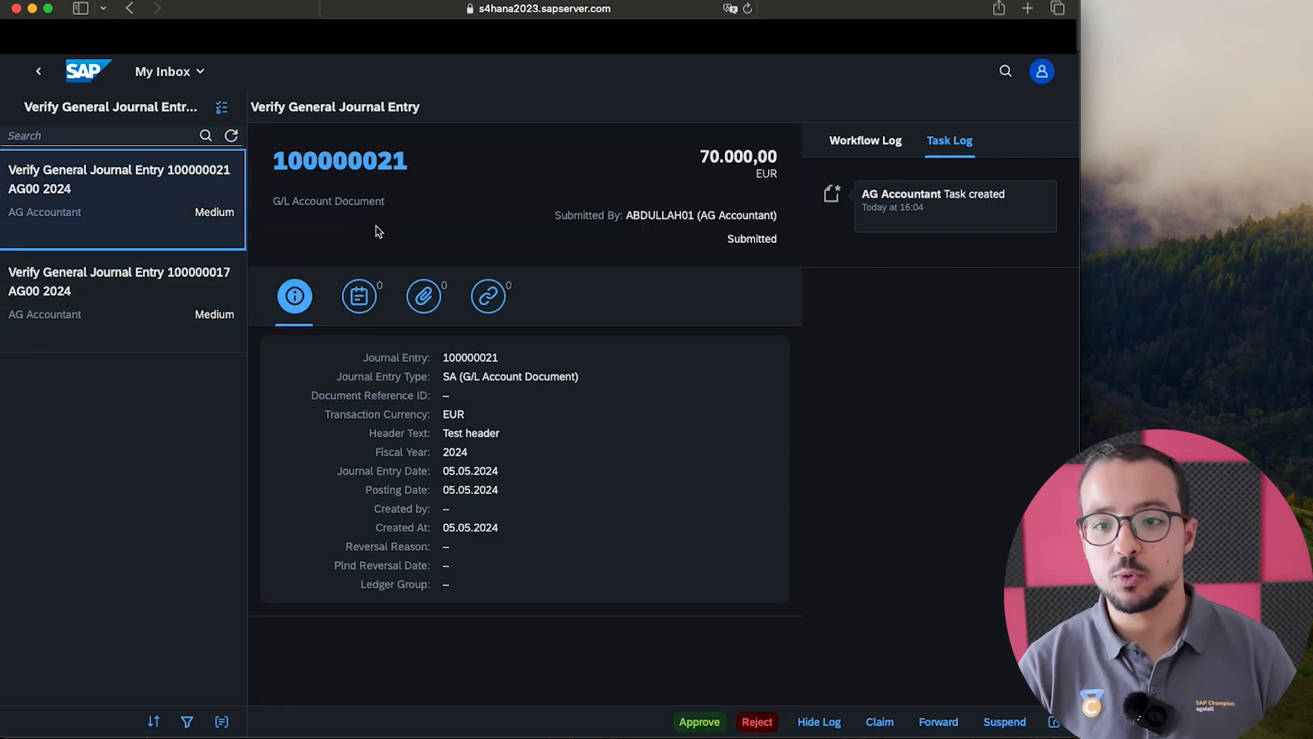